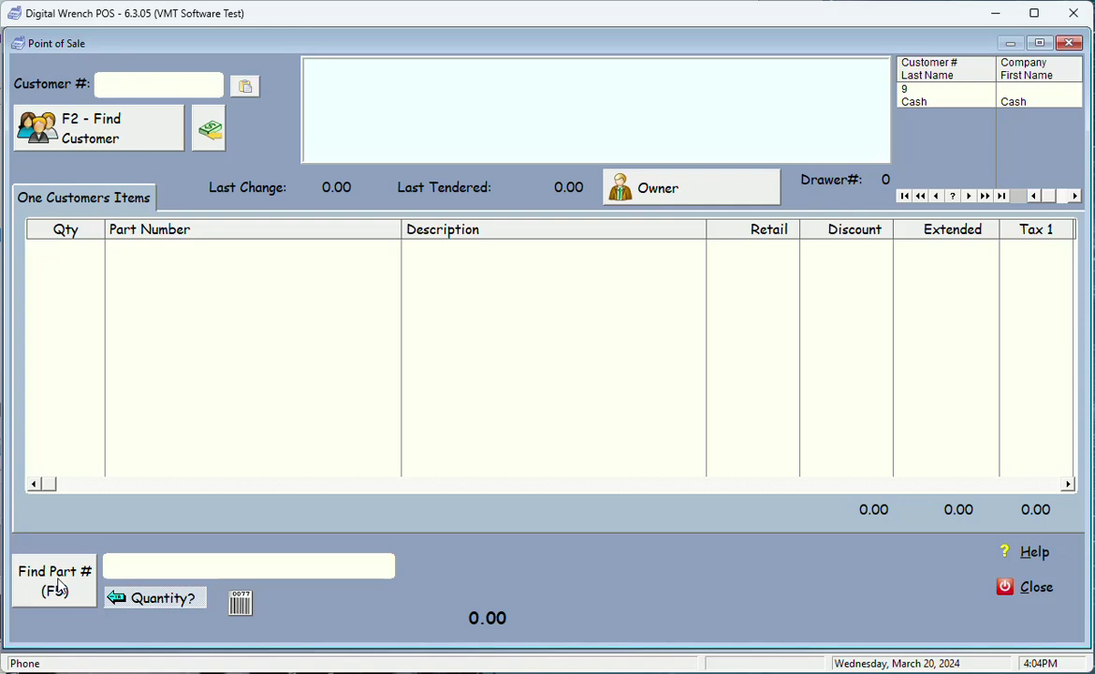
Look up the price and stock of part 50UPC in the inventory list ordered by description, without choosing a customer.
click(56, 581)
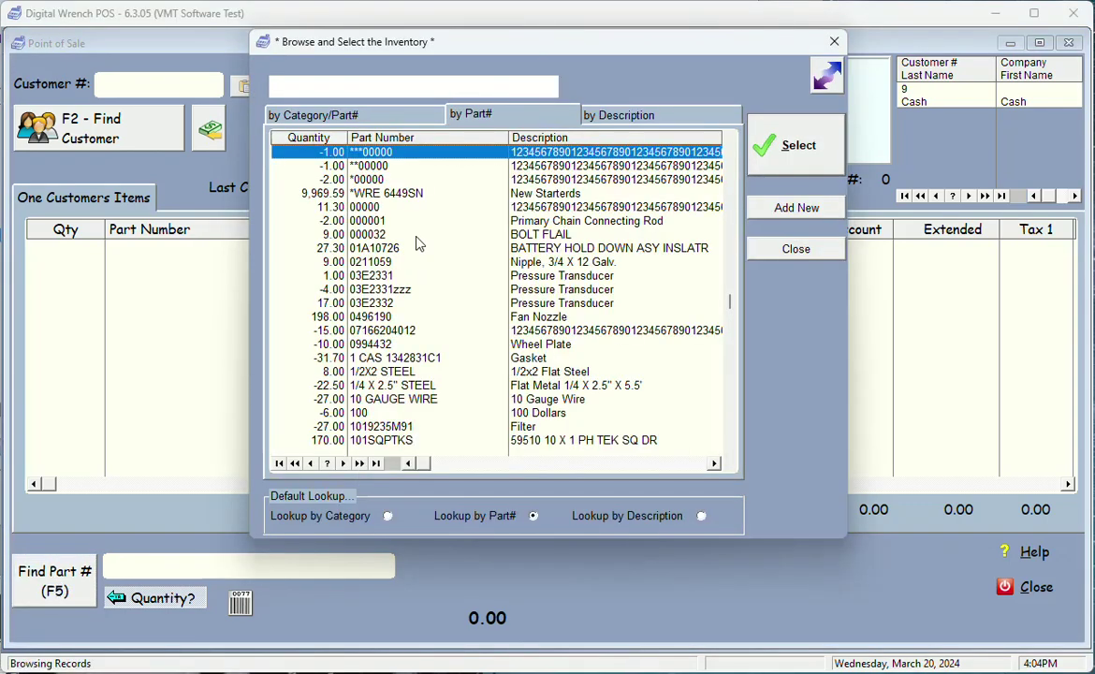
click(630, 114)
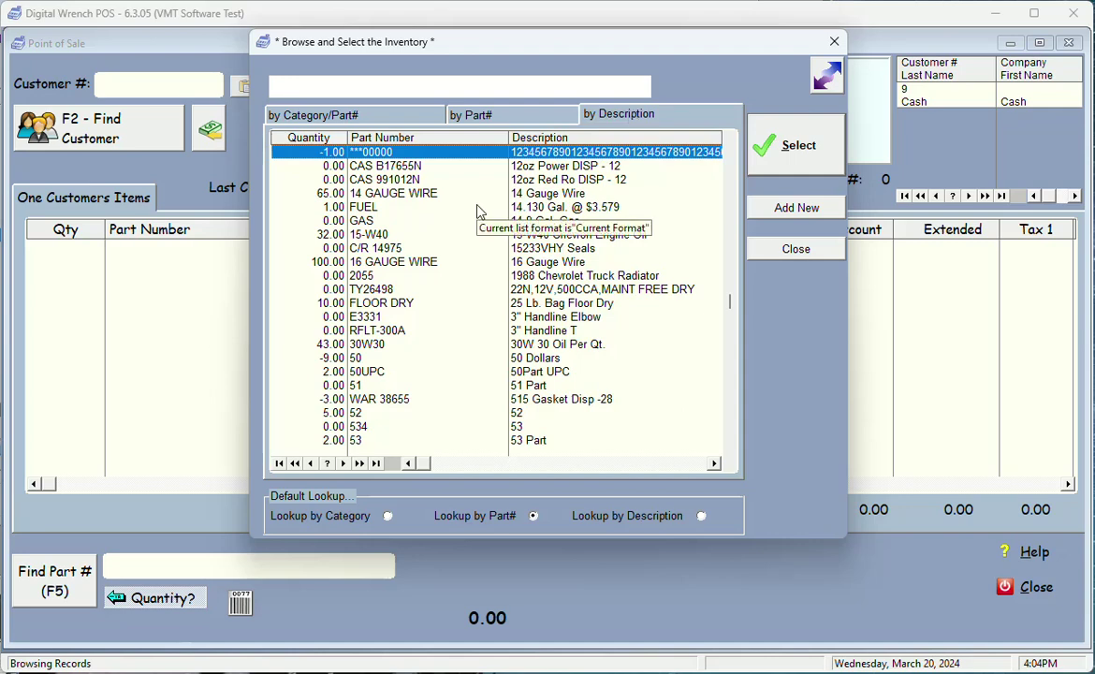
click(386, 372)
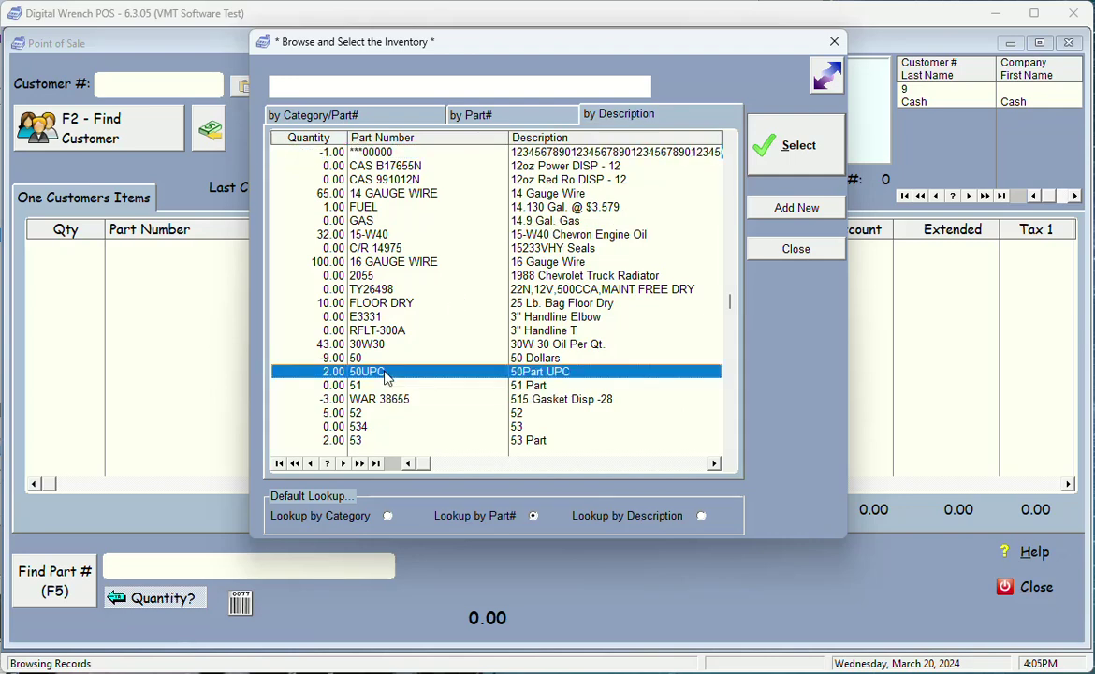
double_click(386, 375)
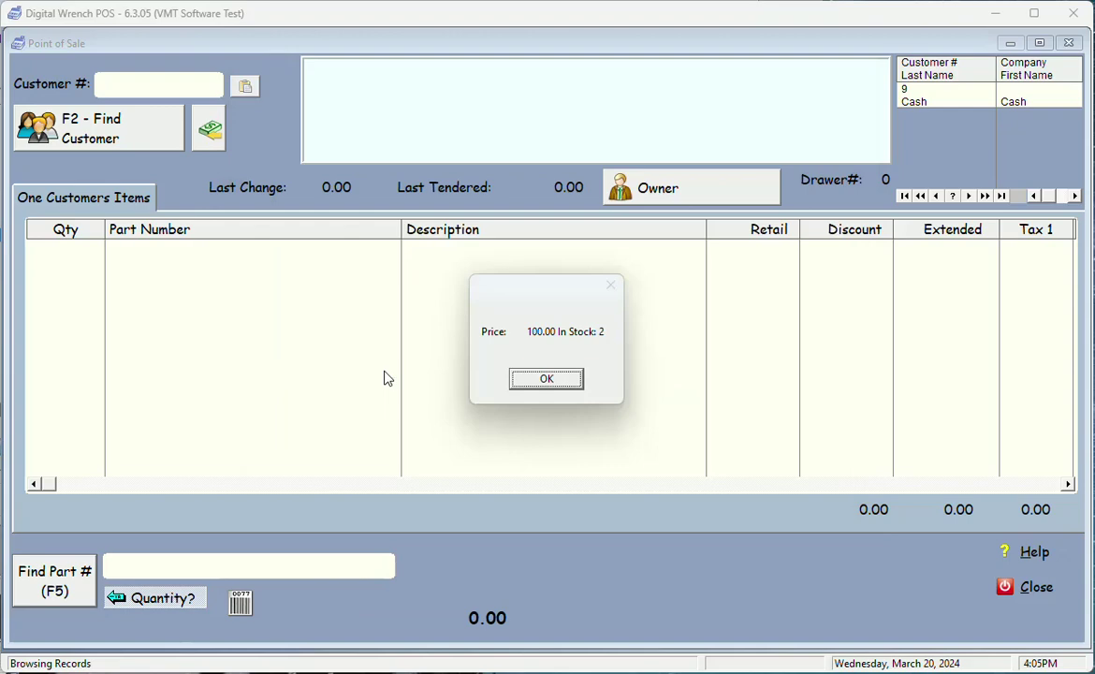
click(551, 383)
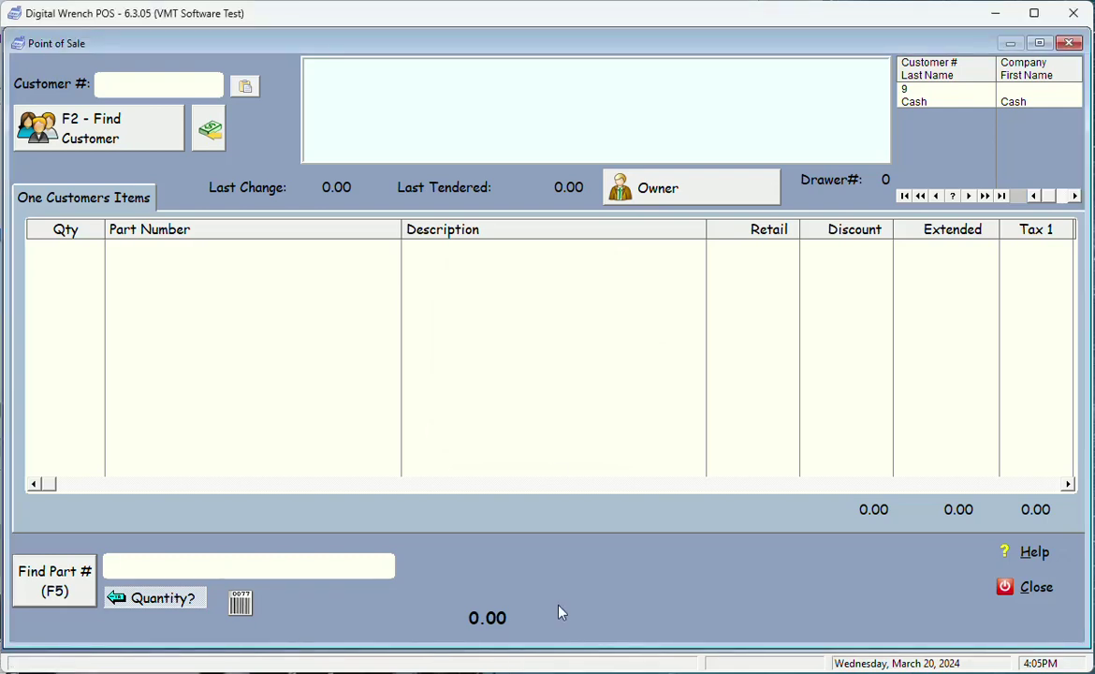
Load a customer by entering the customer number, and release that customer to make a new selection.
click(595, 672)
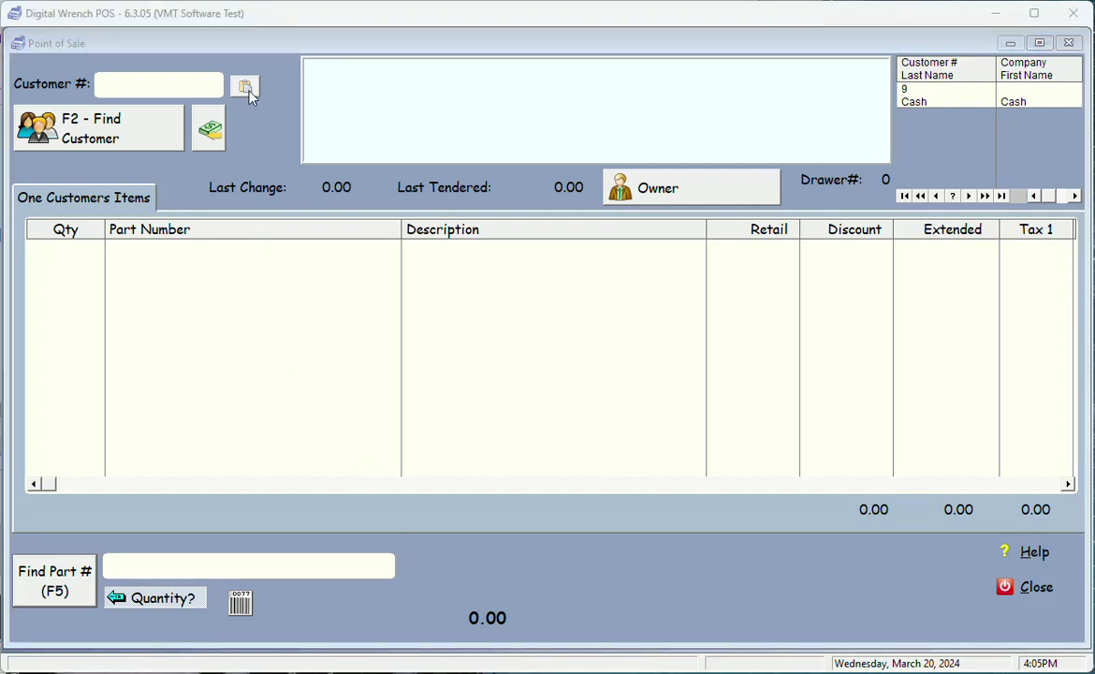
click(196, 89)
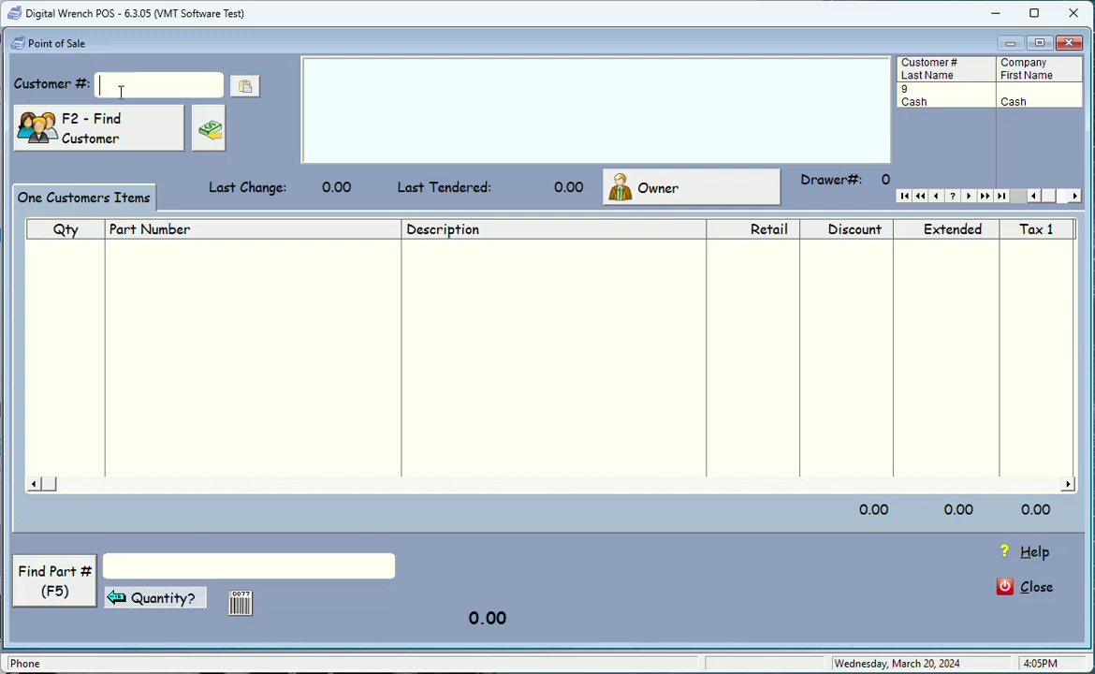
text(18)
key(Return)
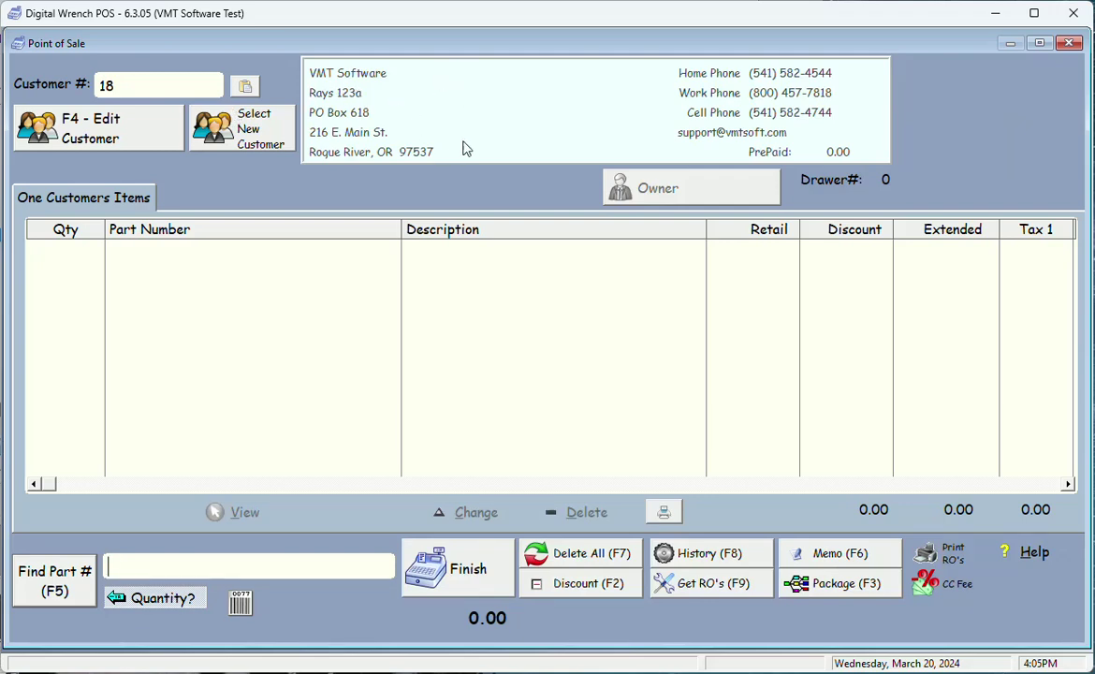
click(233, 136)
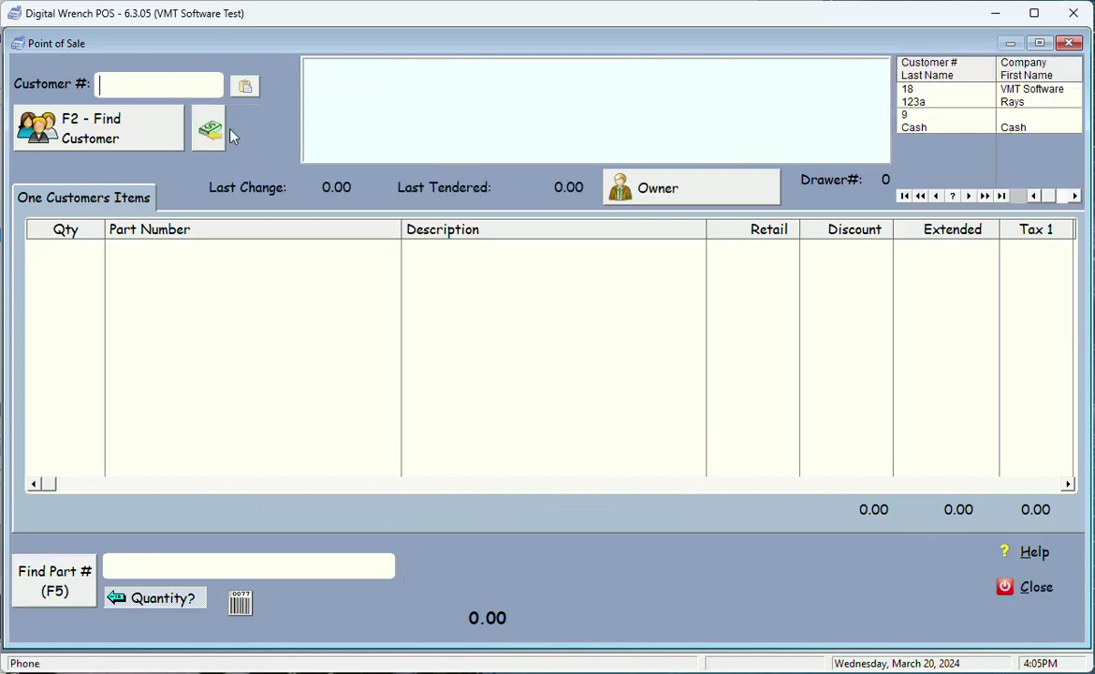
Find the VMT Software customer in the customer list and select it for the sale.
click(79, 136)
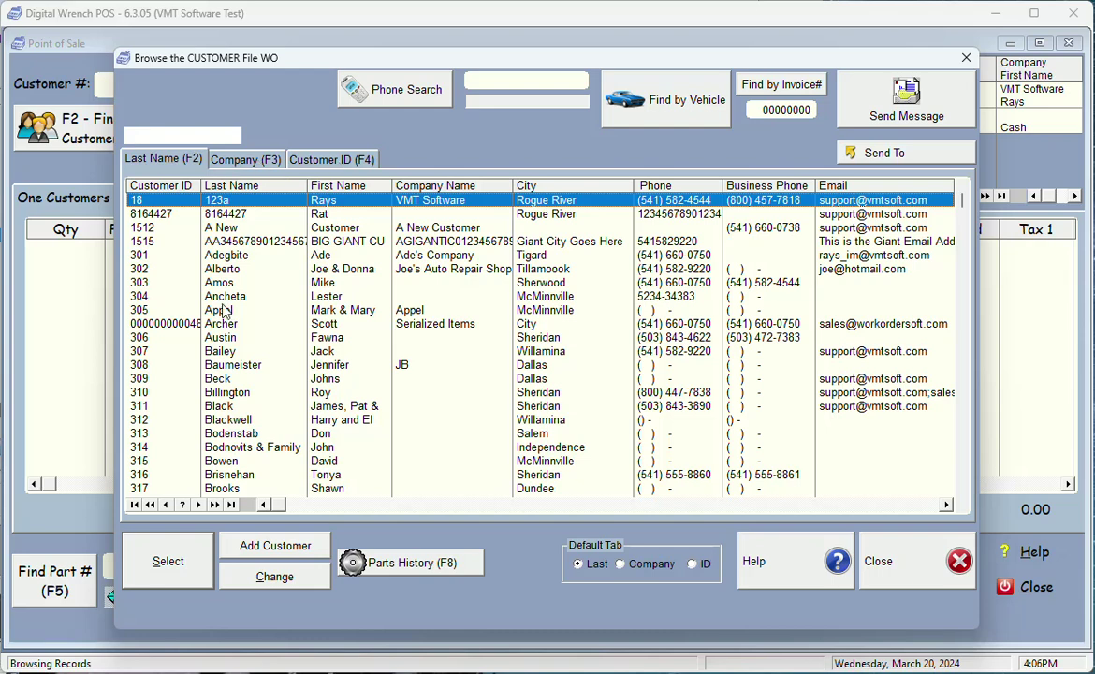
double_click(228, 202)
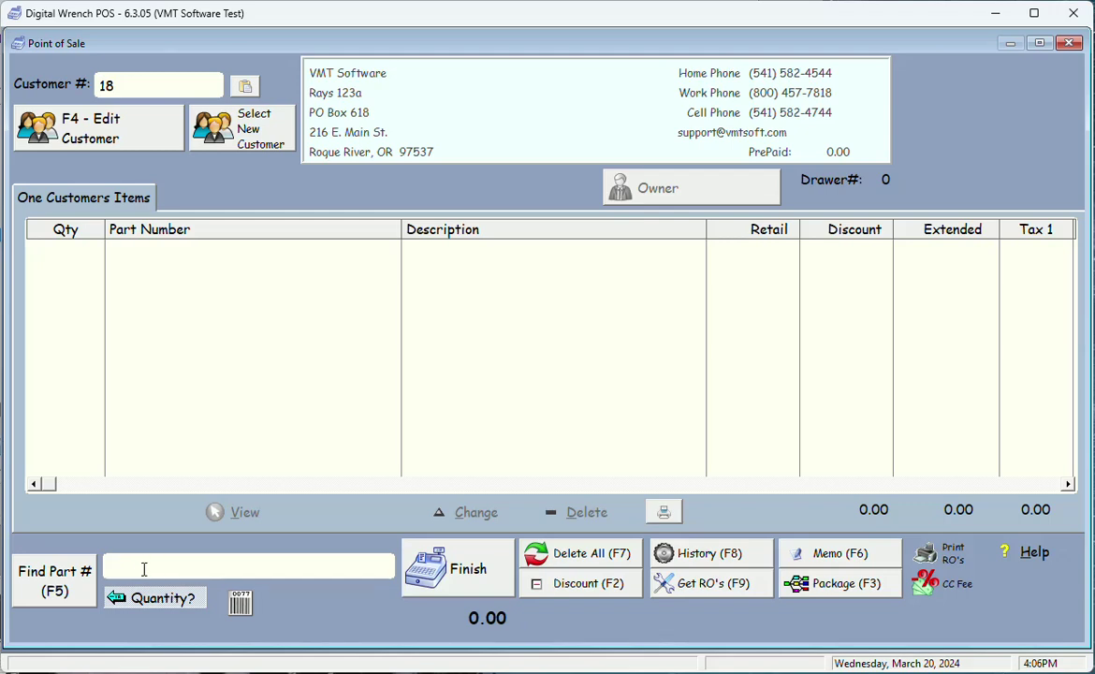
Add part 000032 BOLT FLAIL from the inventory with a quantity of 2, leaving the serial number blank.
click(67, 588)
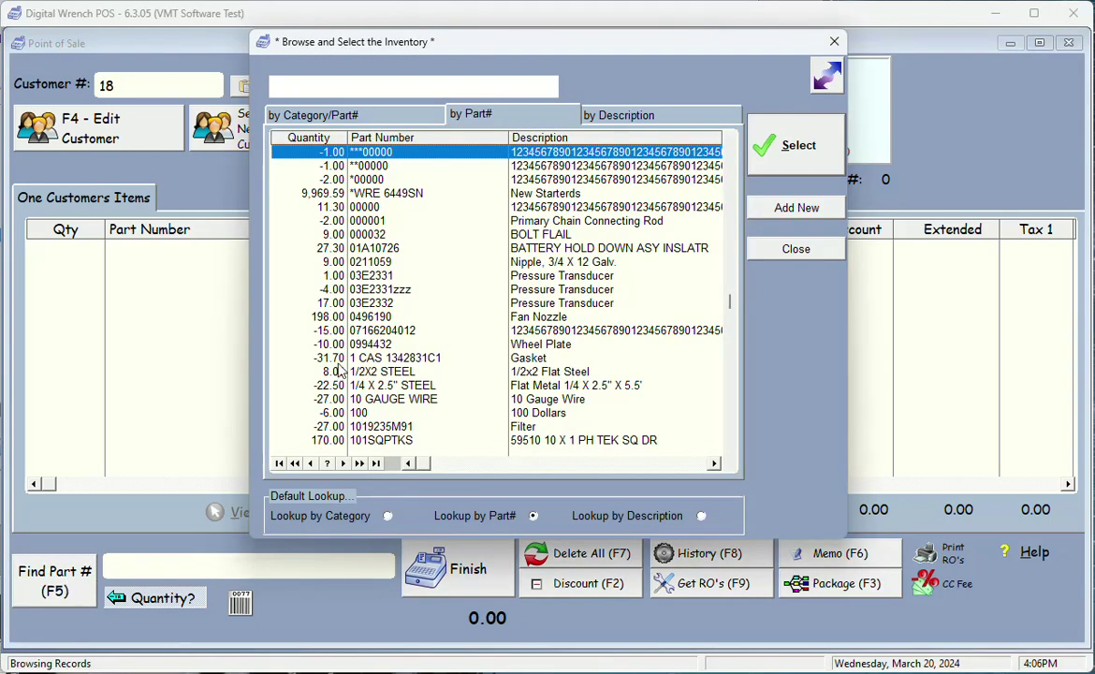
double_click(538, 245)
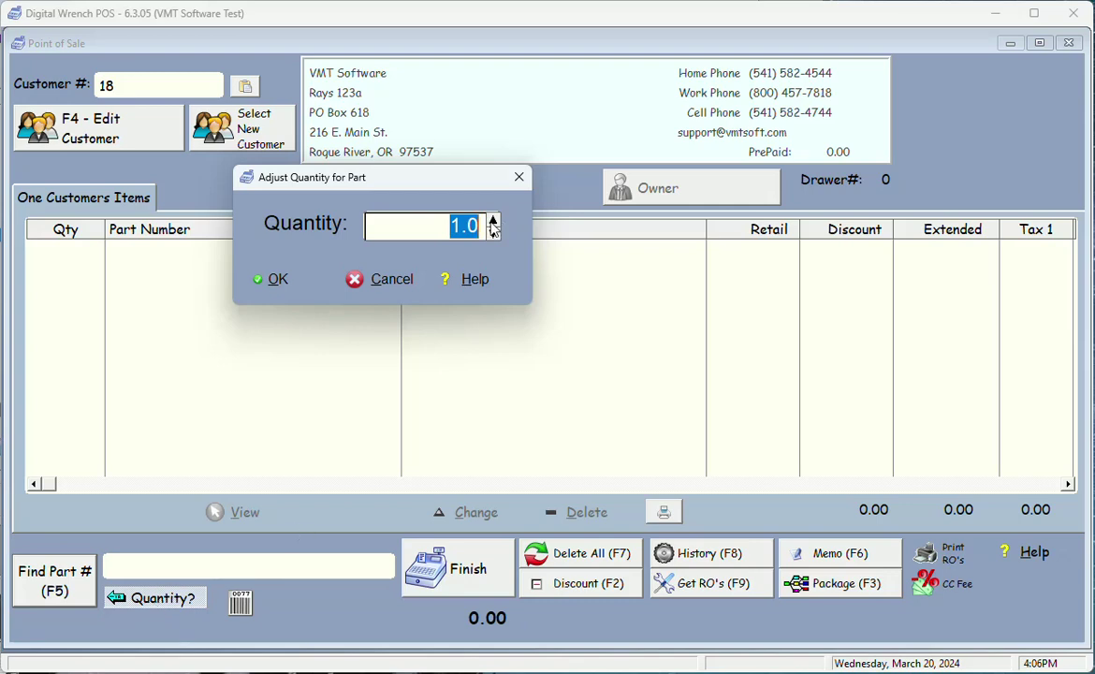
key(Up)
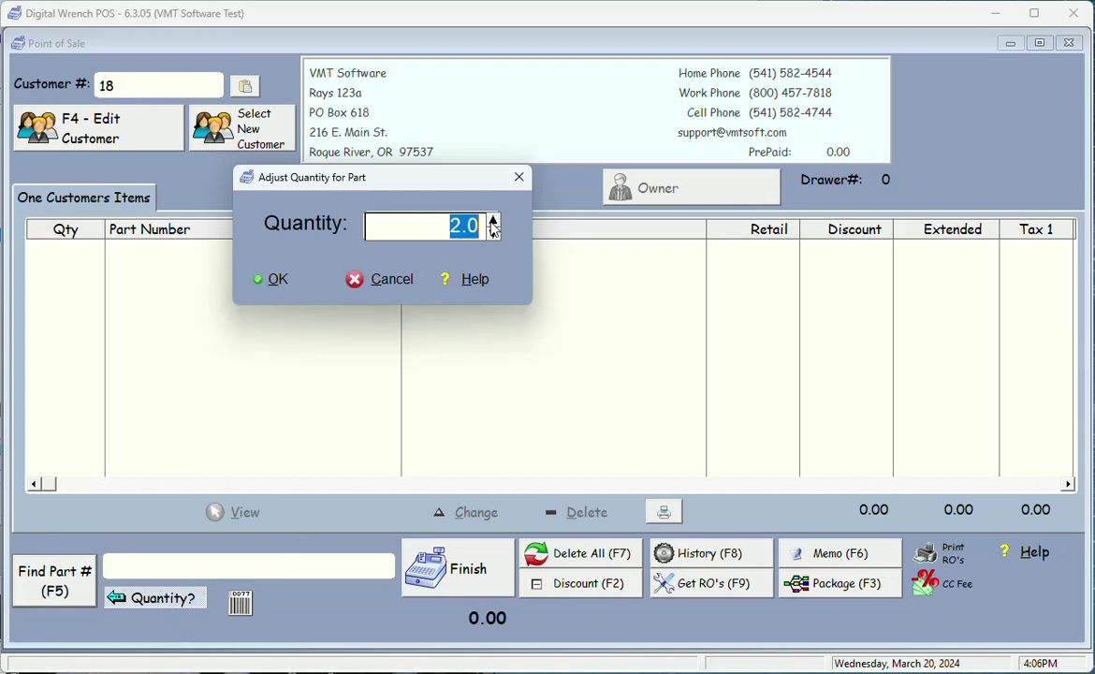
click(284, 290)
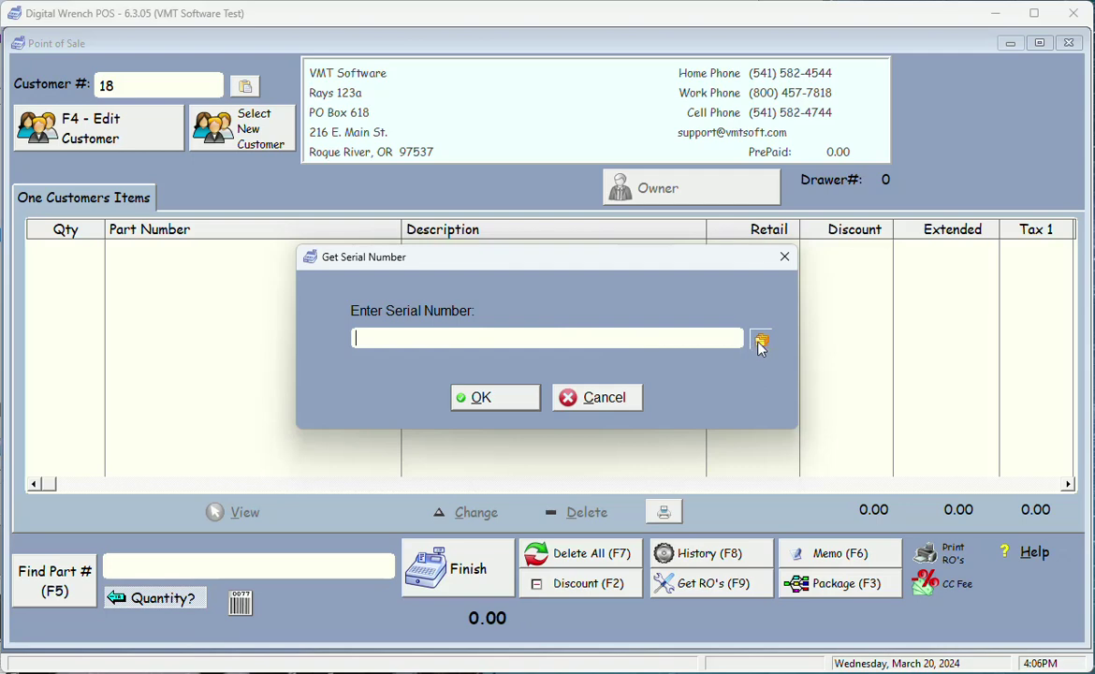
click(495, 397)
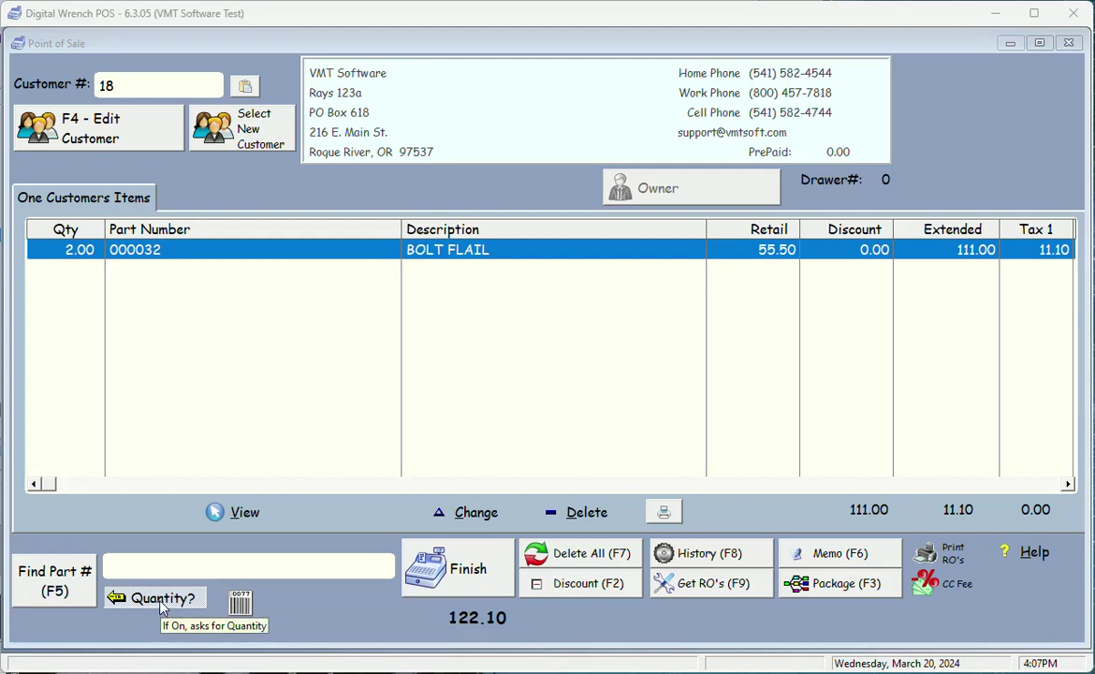
Turn off the quantity prompt and add the 1/2X2 STEEL part from the inventory to the sale.
click(161, 607)
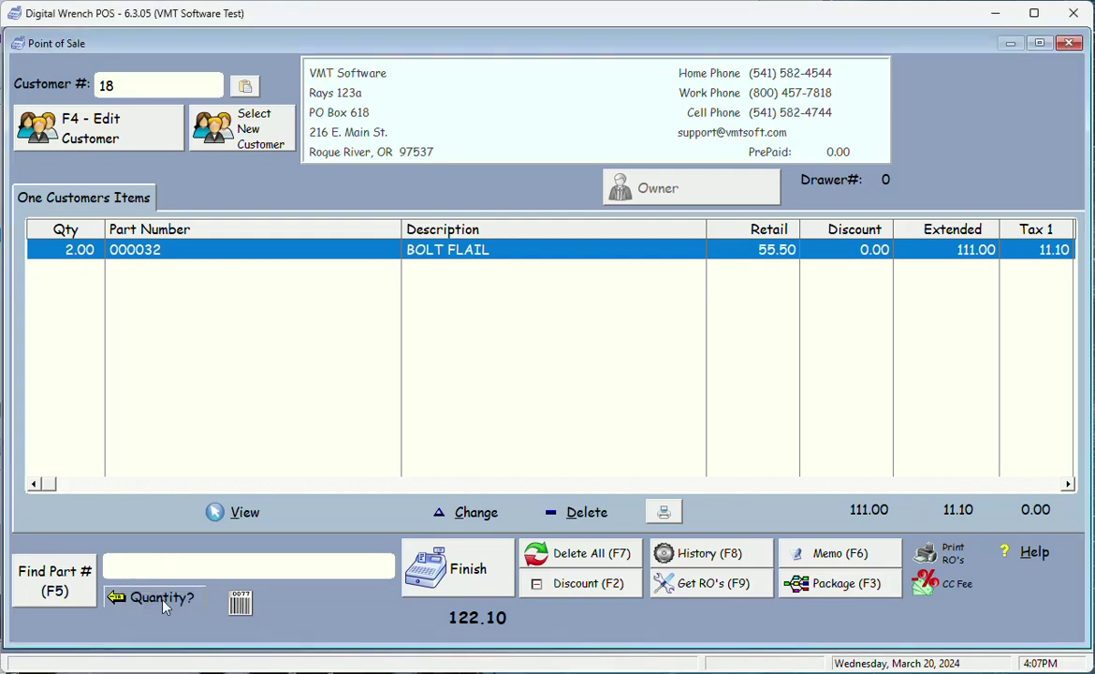
click(73, 589)
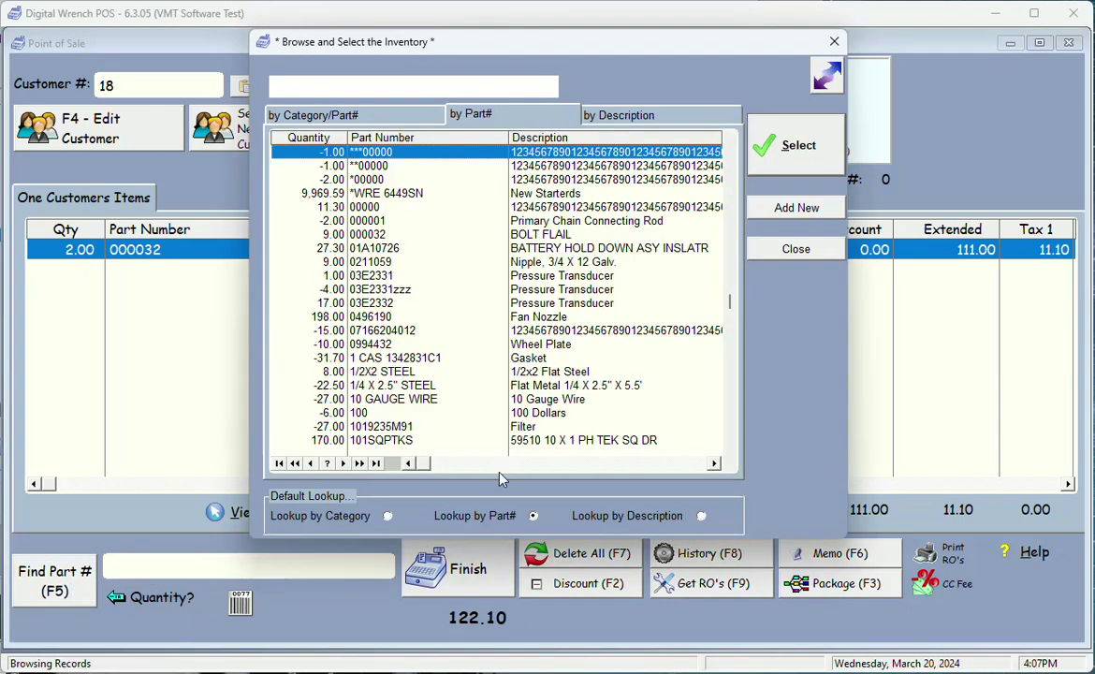
double_click(498, 372)
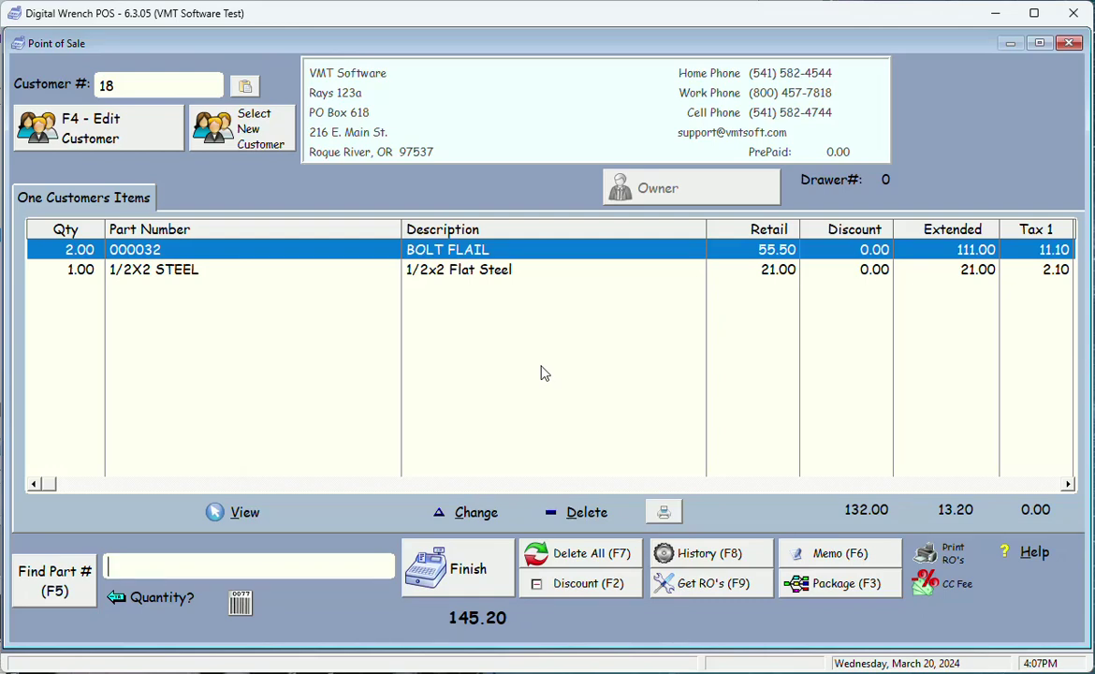
Finish the sale without a purchase order number, paying the full 145.20 by credit card, and close the invoice preview.
click(461, 585)
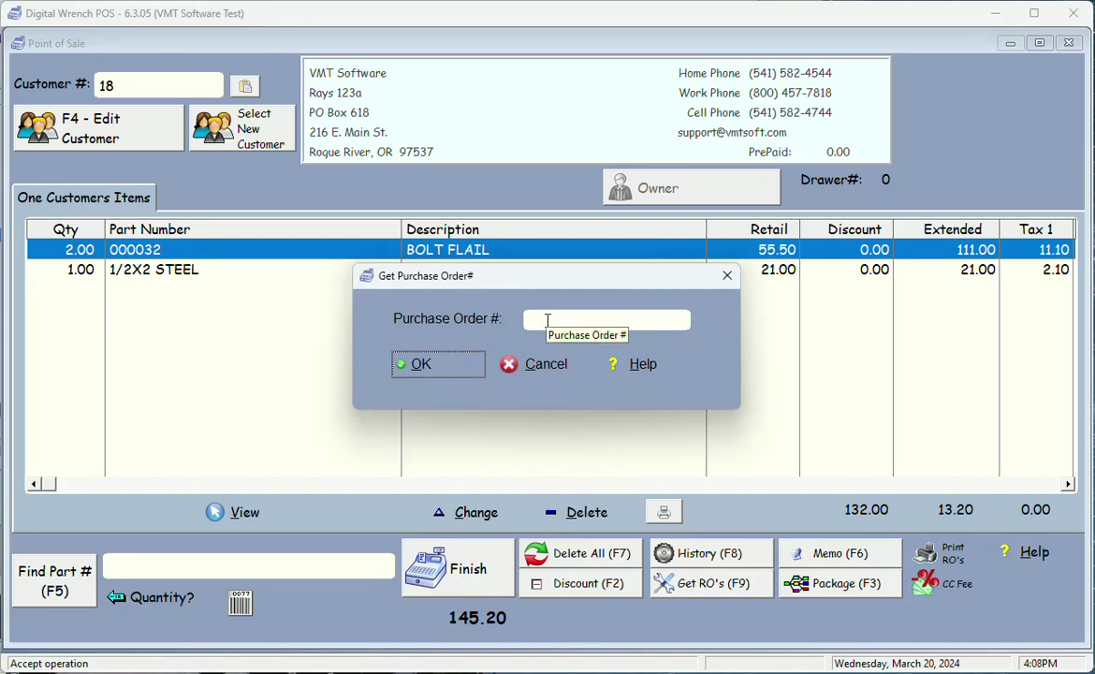
click(470, 364)
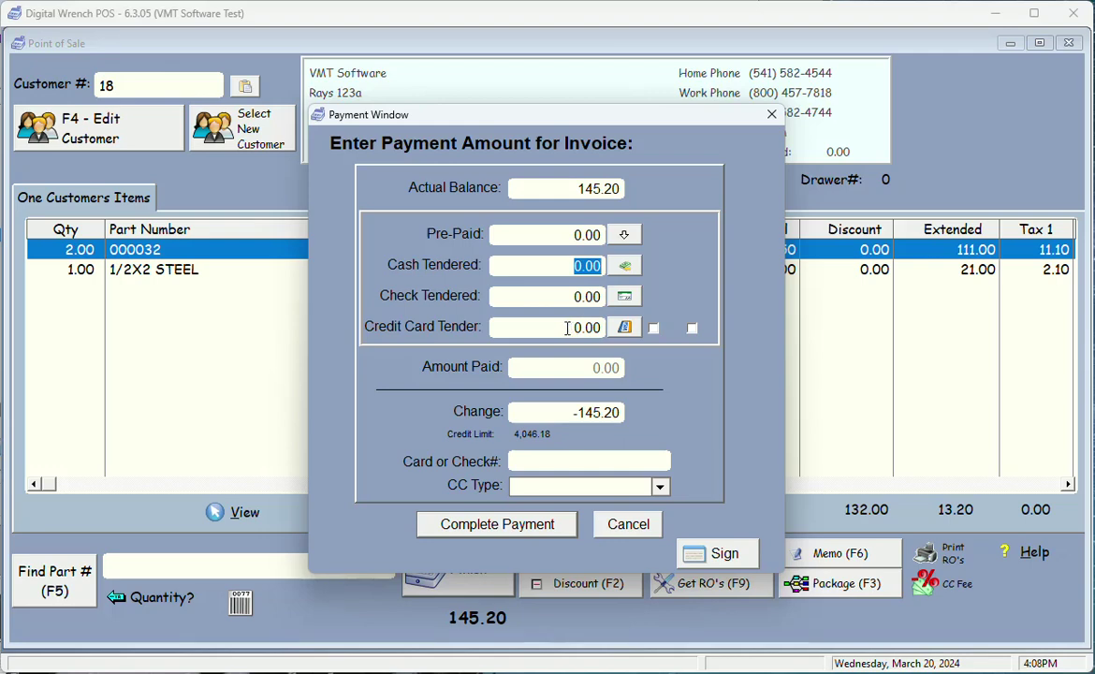
click(629, 332)
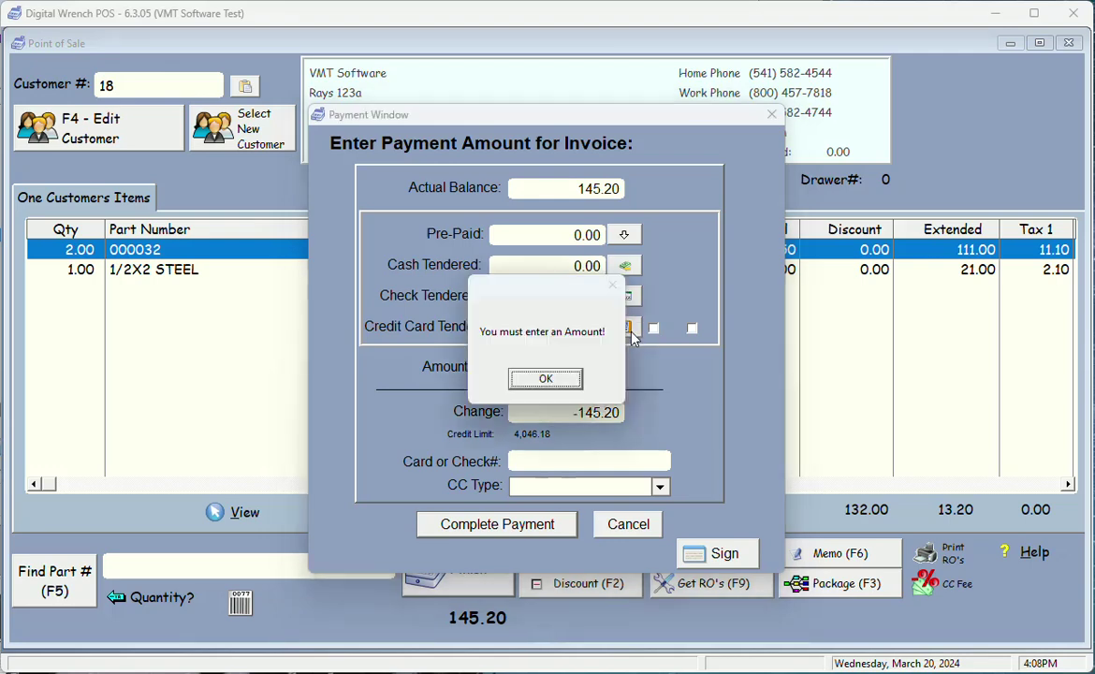
click(546, 380)
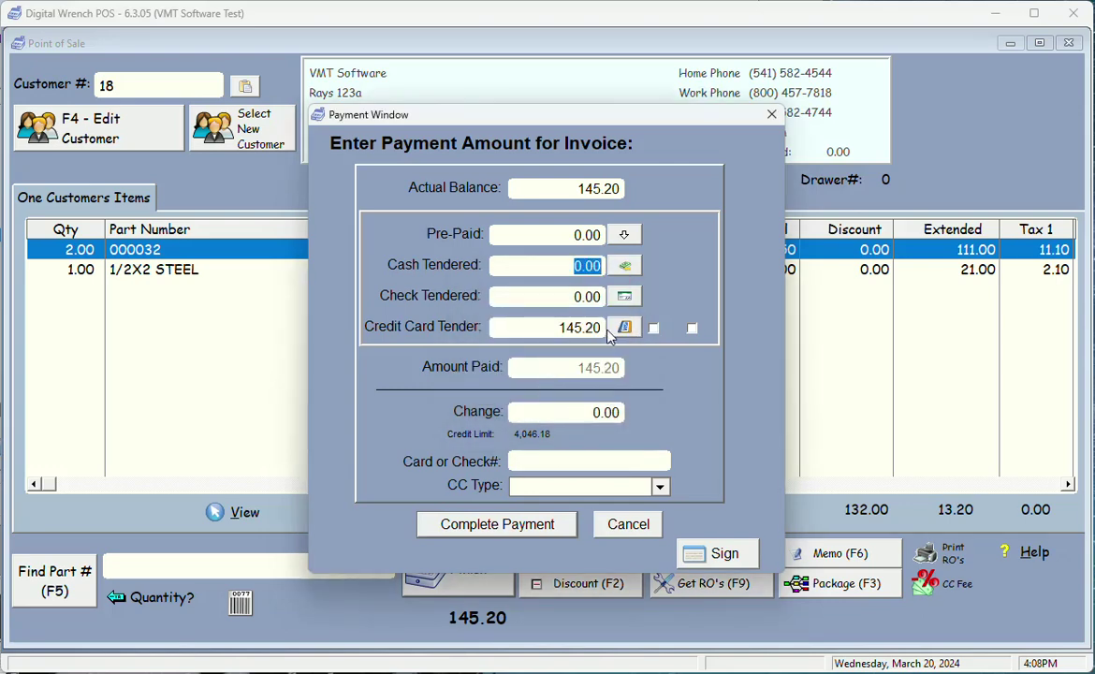
click(536, 529)
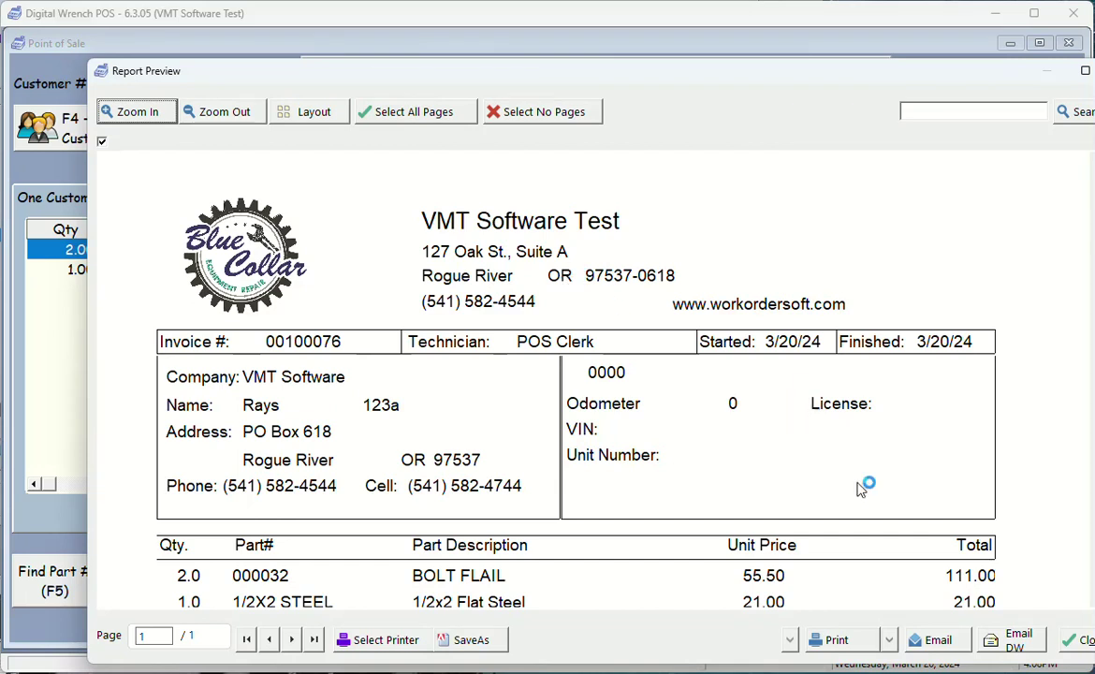
click(1084, 644)
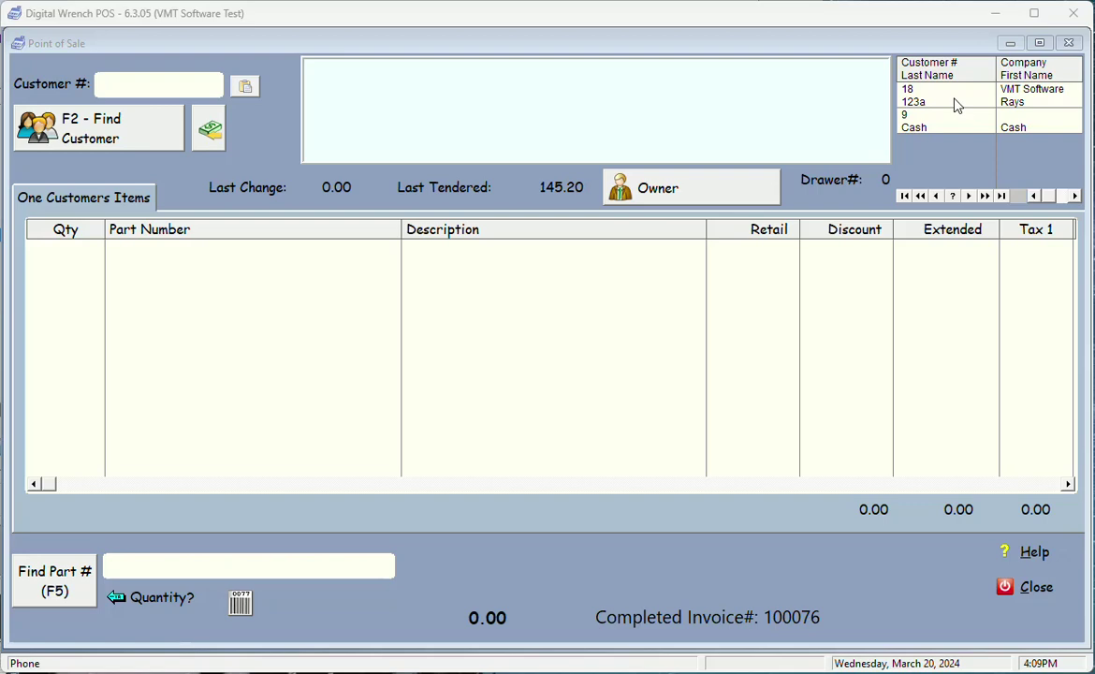
Reload the VMT Software customer from the recent customers list and add the Filter, part 1019235M91, to a new sale.
click(866, 103)
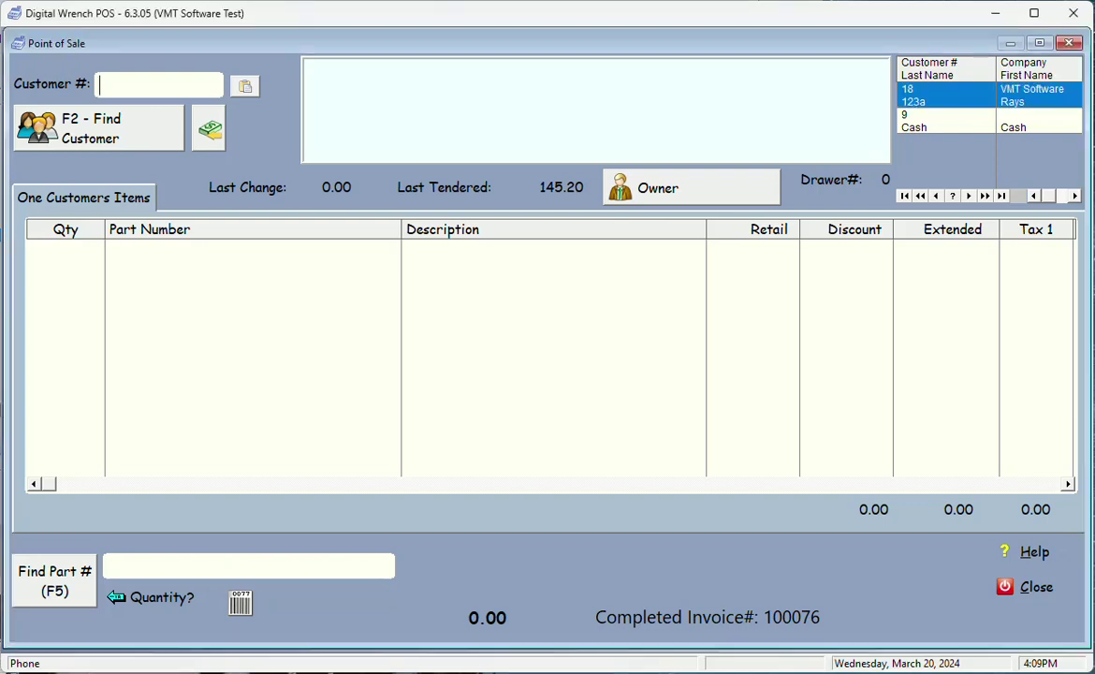
double_click(941, 105)
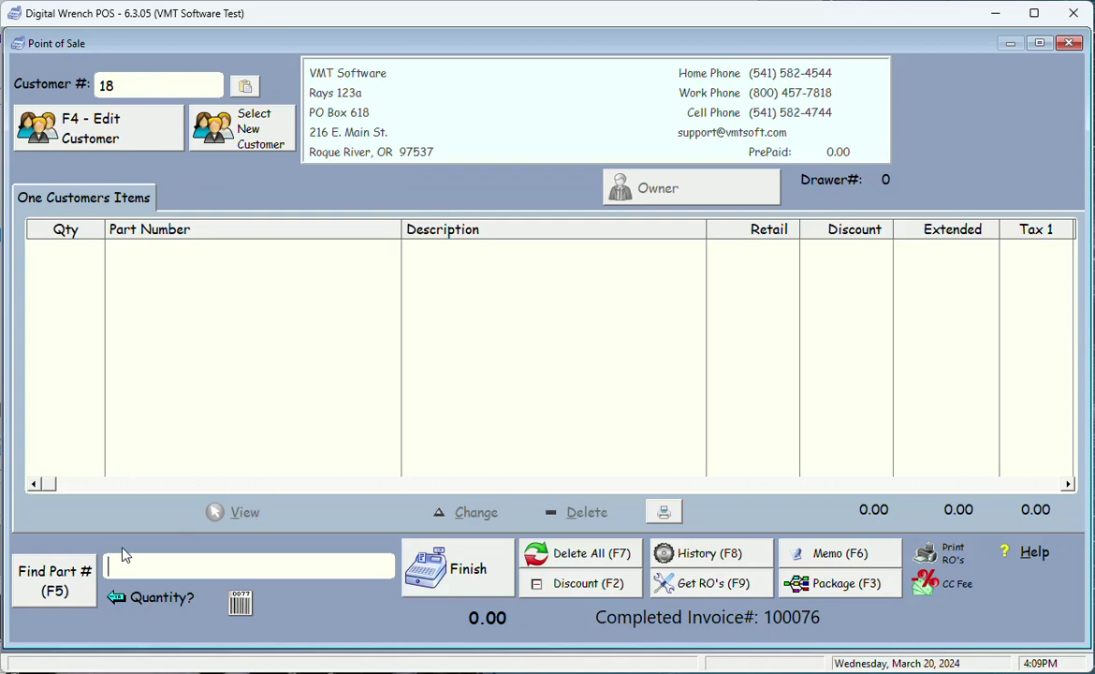
click(82, 581)
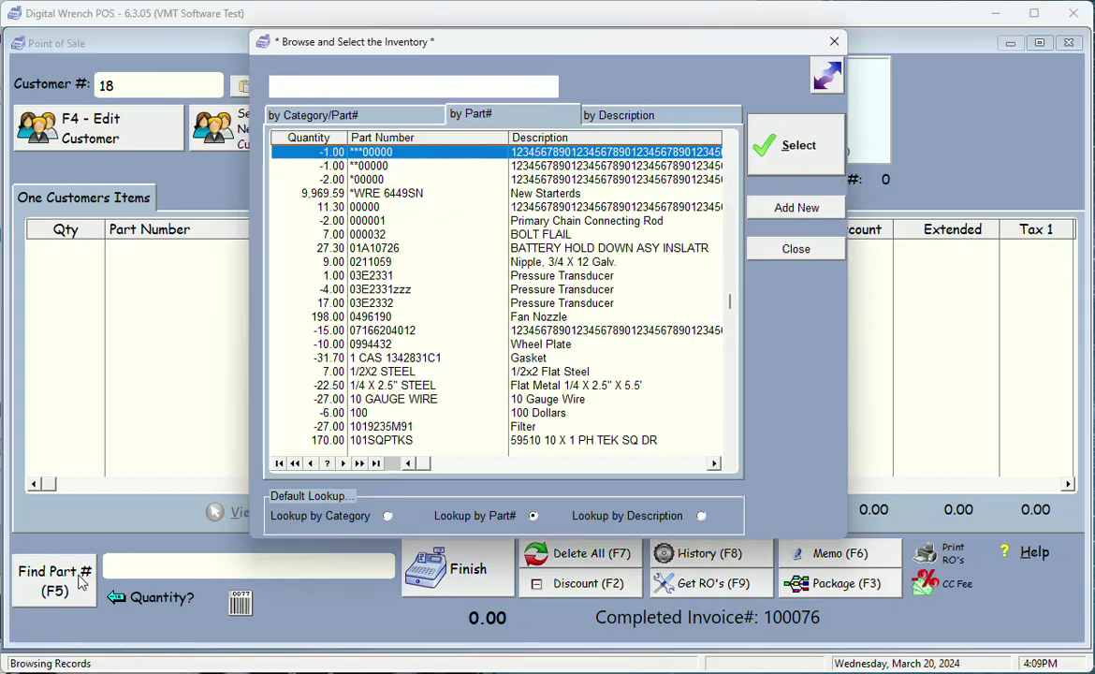
double_click(539, 428)
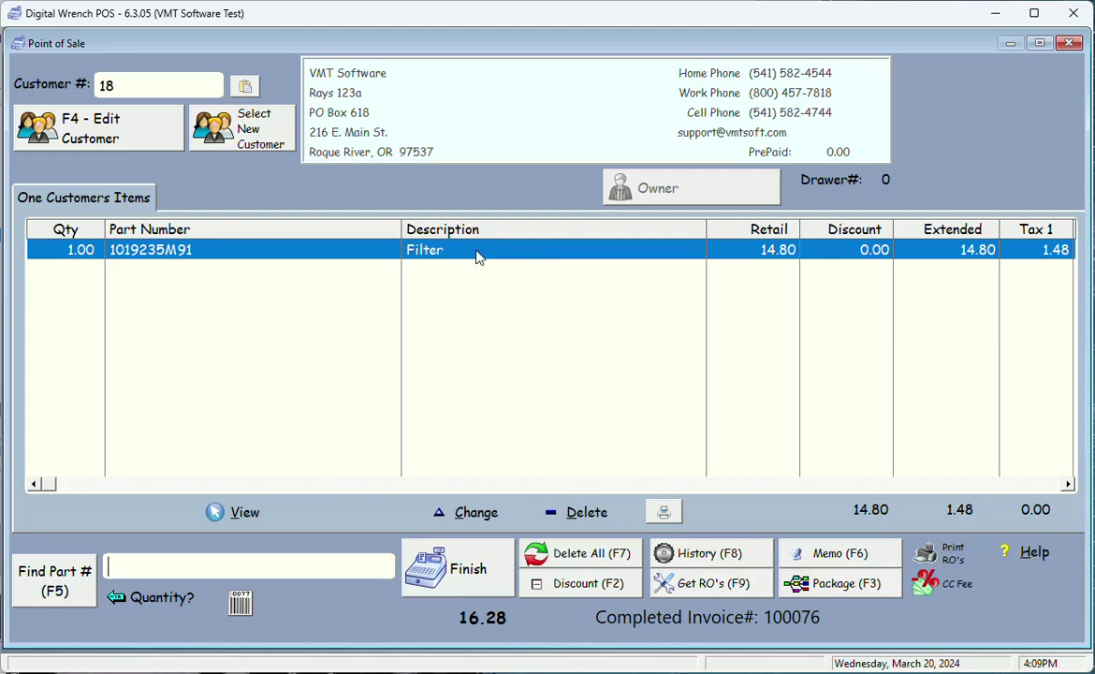
Change the Filter line's retail price to 19.99 and save the item record.
click(474, 512)
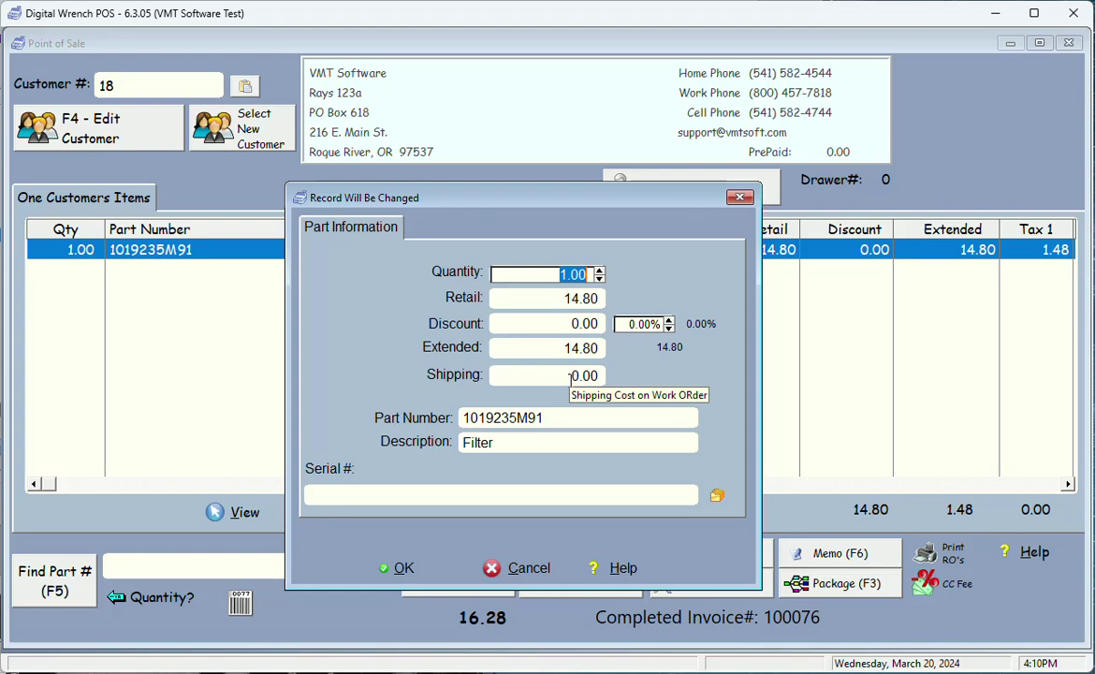
click(602, 297)
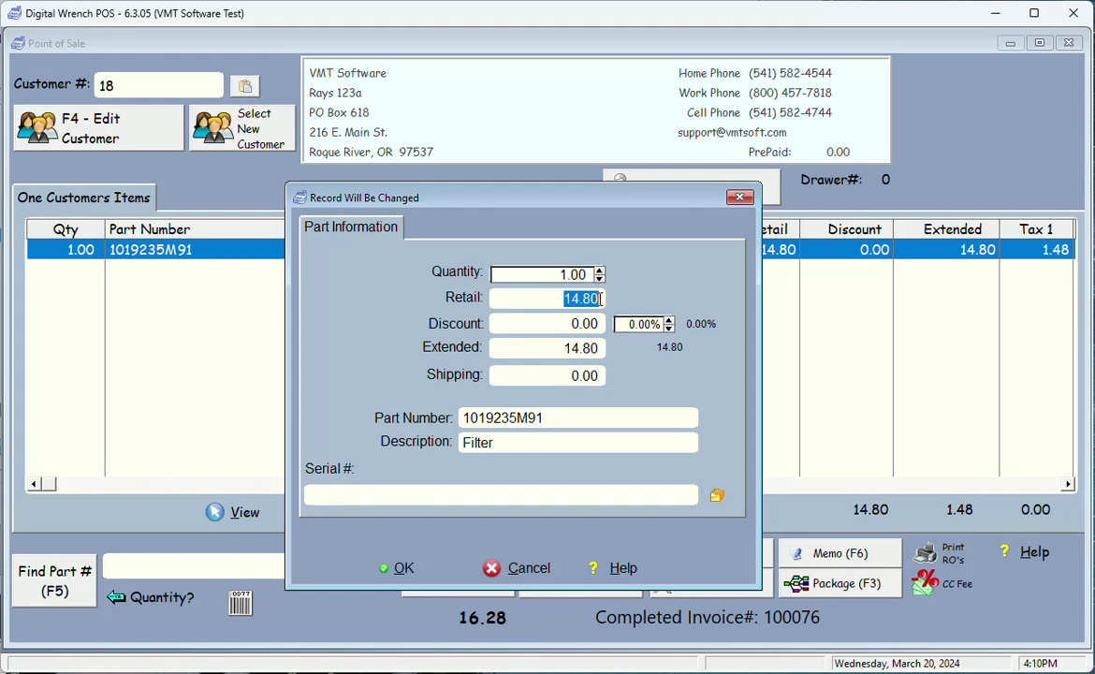
text(19.95)
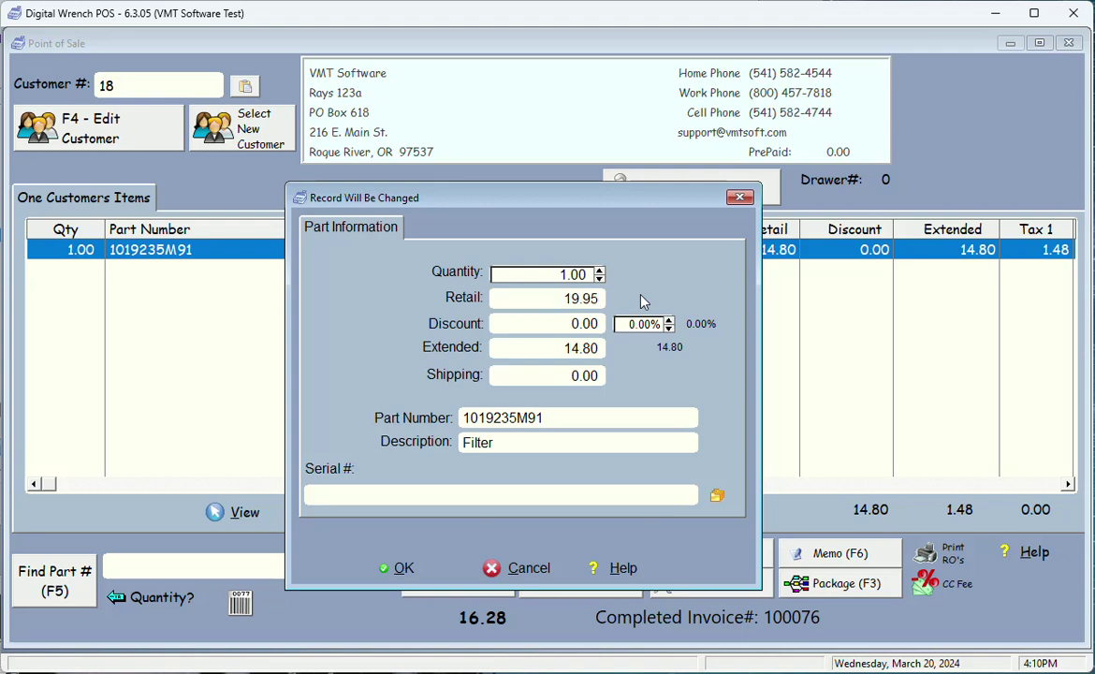
key(BackSpace)
text(9)
key(Tab)
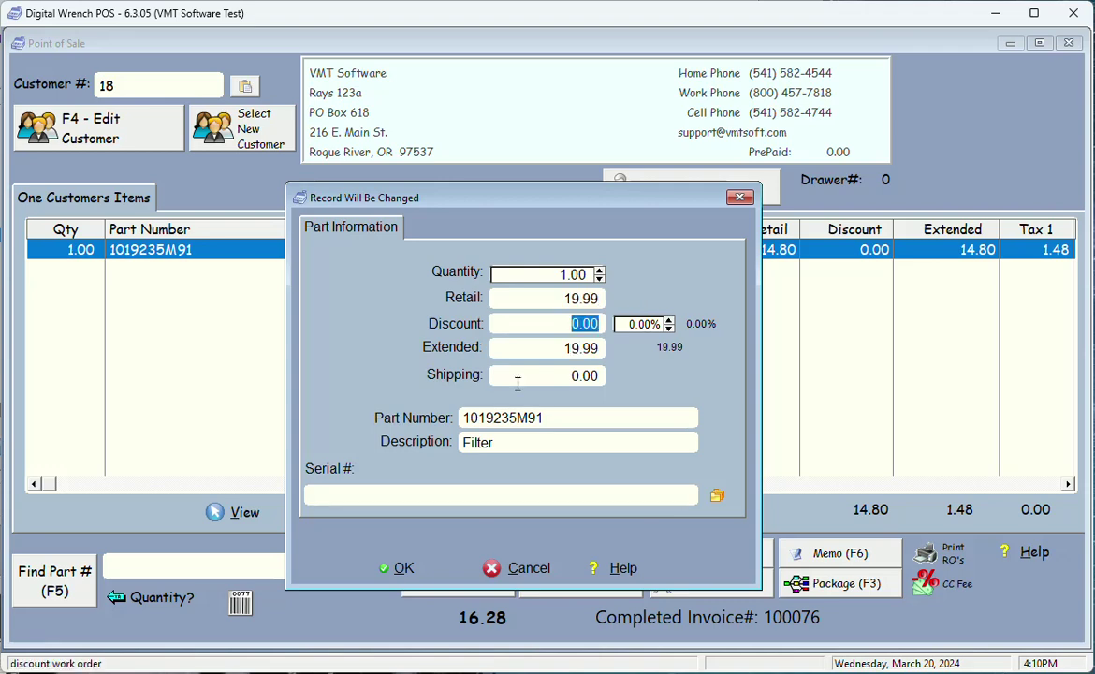
click(398, 567)
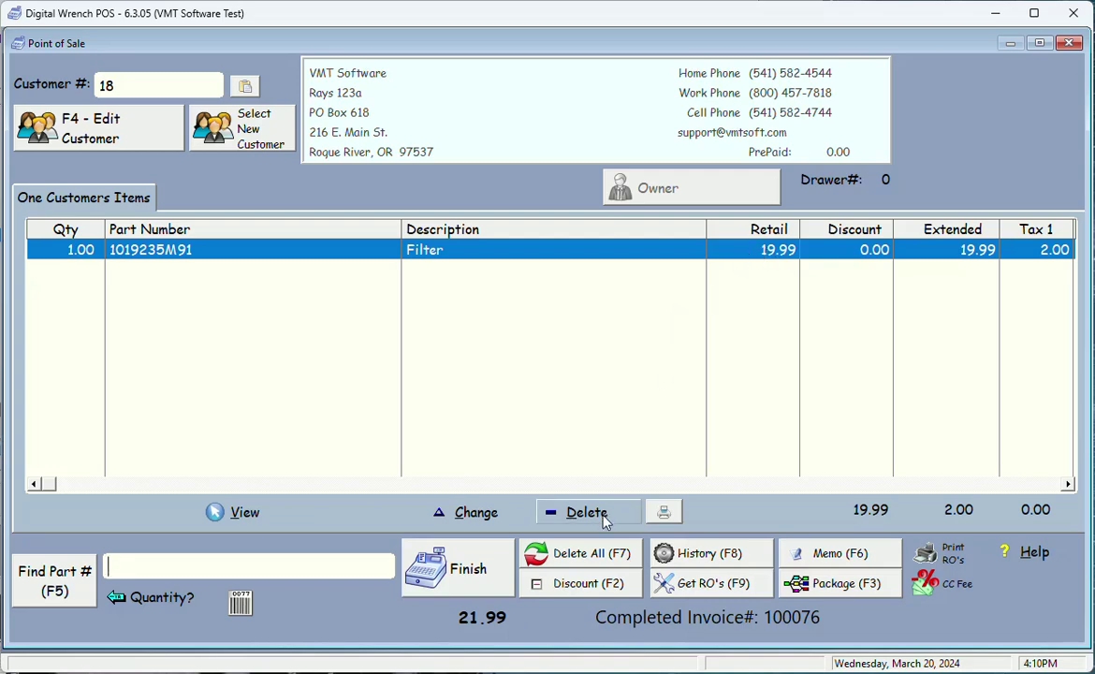
Discount all items in the sale, taking 2.00 off the Filter, and review the Filter line's part record.
click(600, 589)
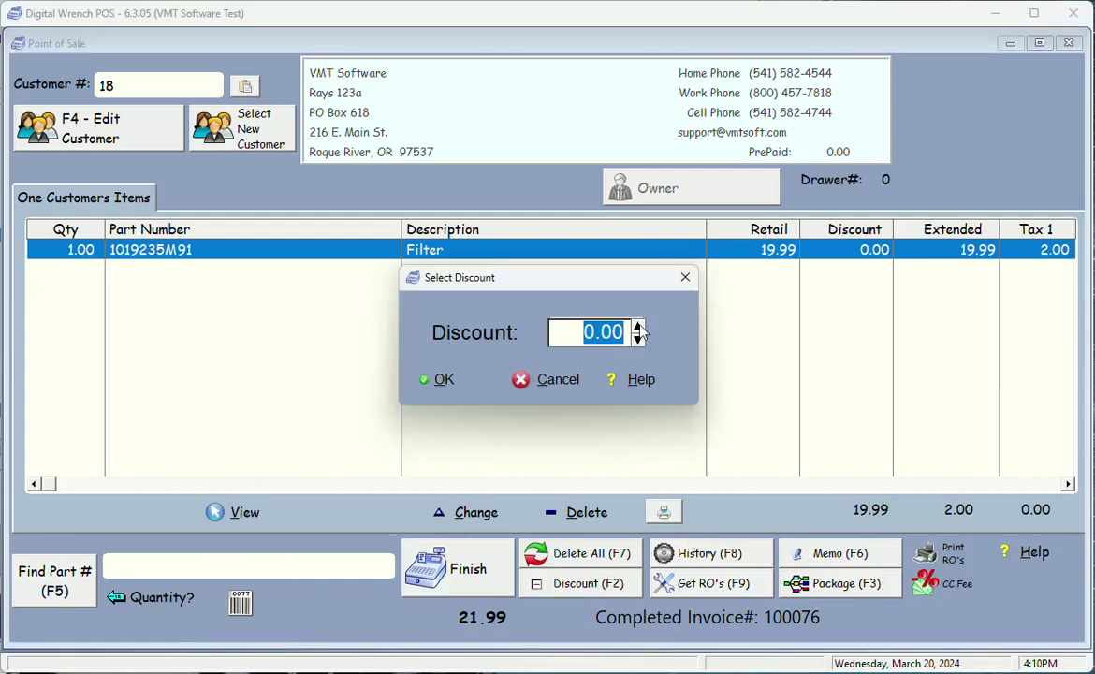
click(637, 326)
click(460, 391)
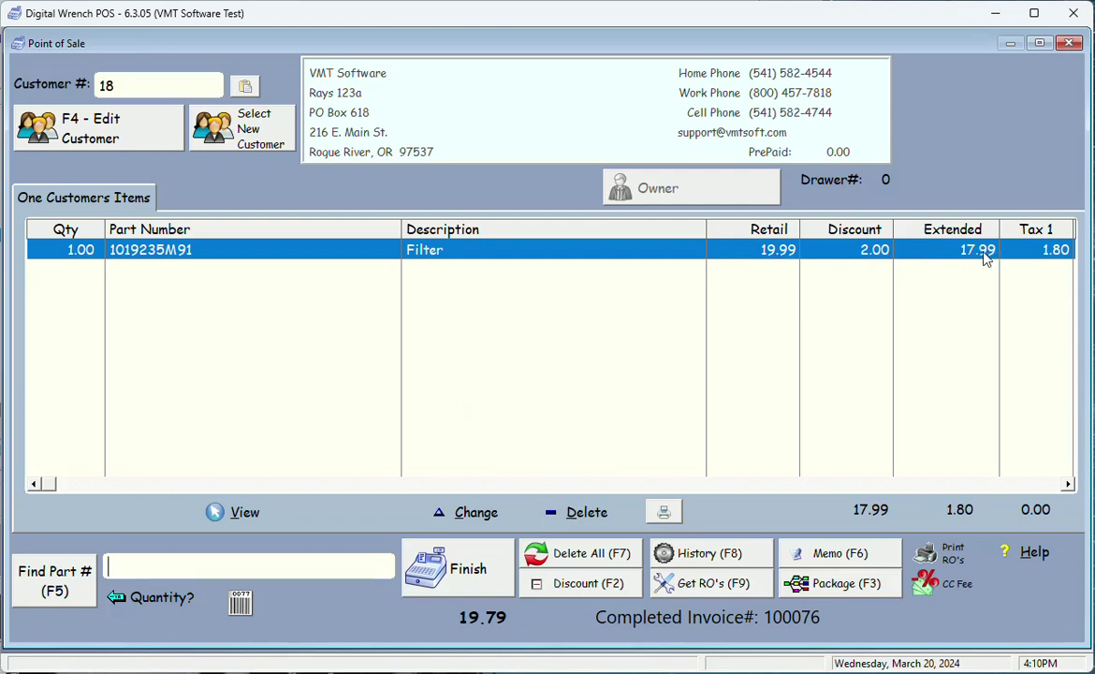
double_click(892, 253)
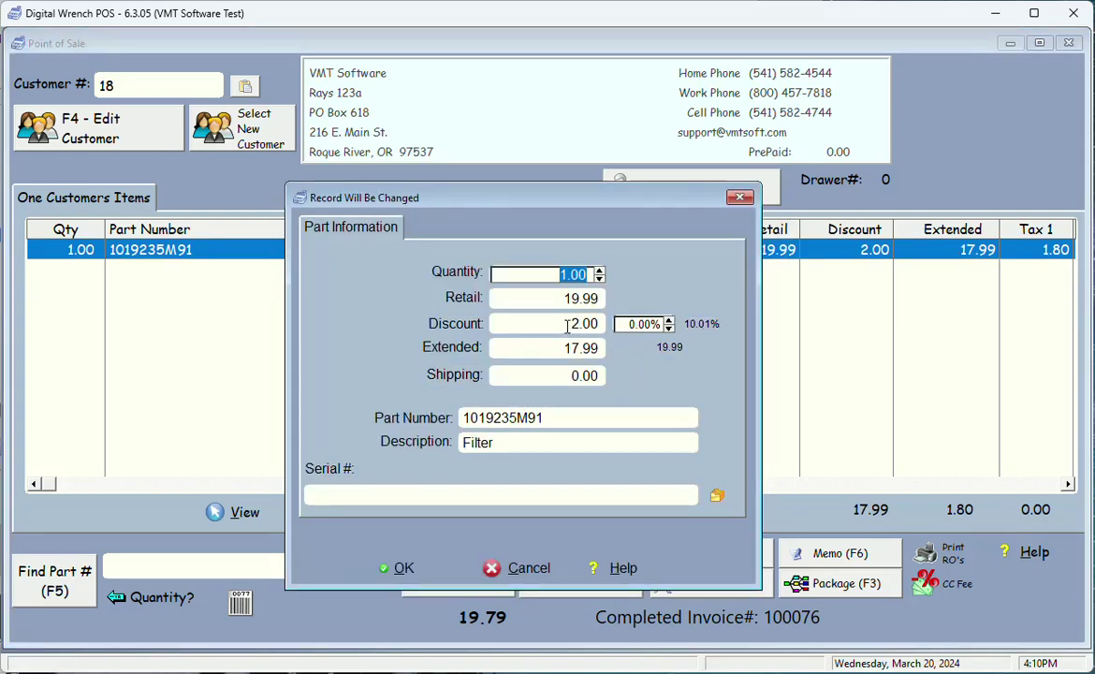
click(422, 568)
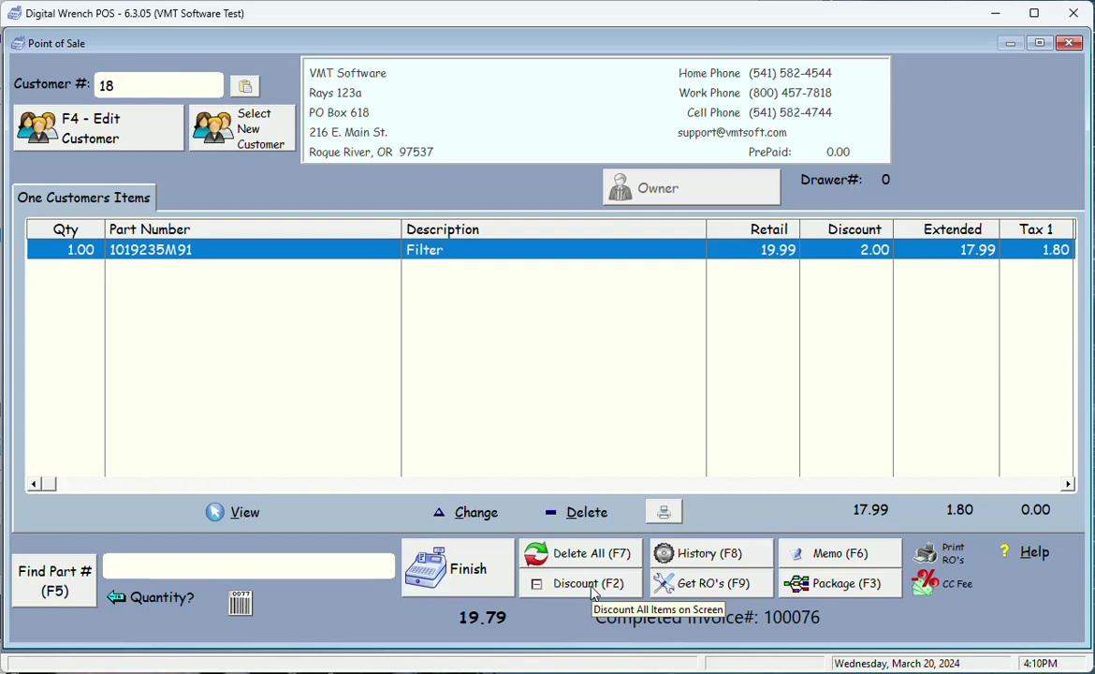
Add the previously sold Filter, part 1019235M91, from the customer's parts history to the sale and select the new line.
click(700, 555)
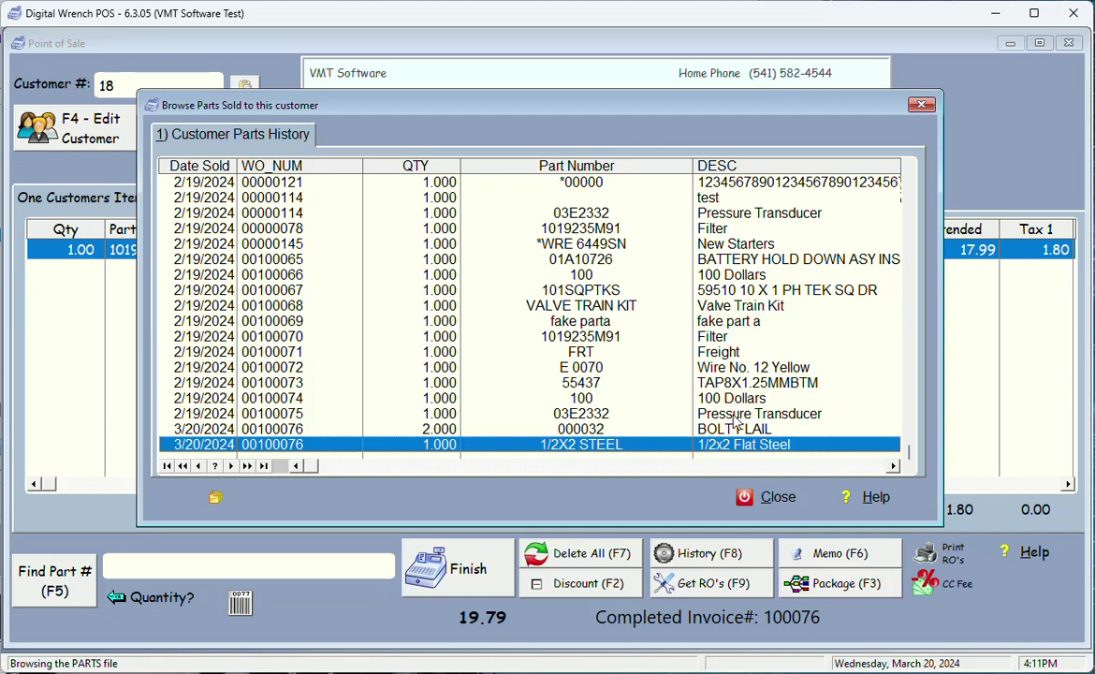
click(718, 232)
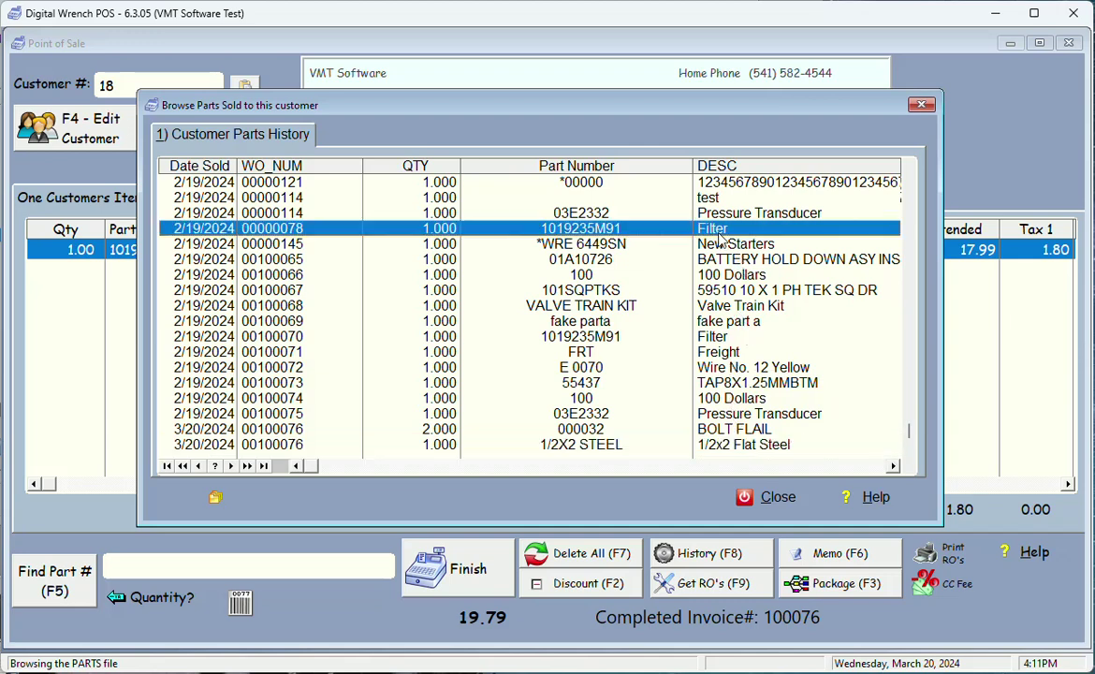
click(215, 500)
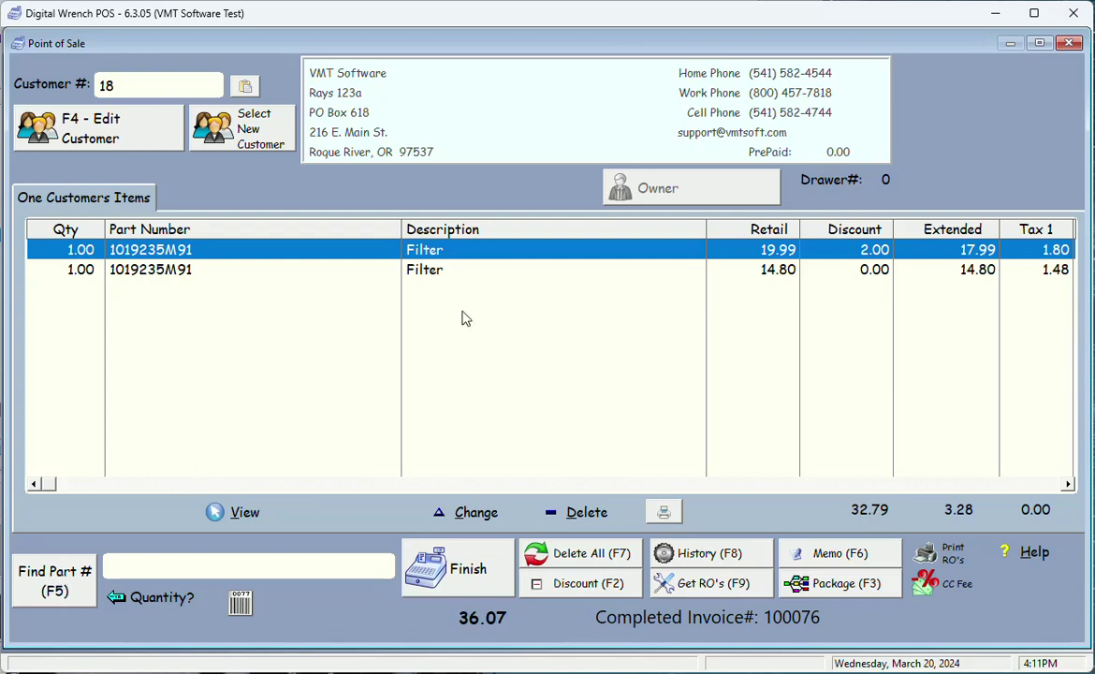
click(442, 272)
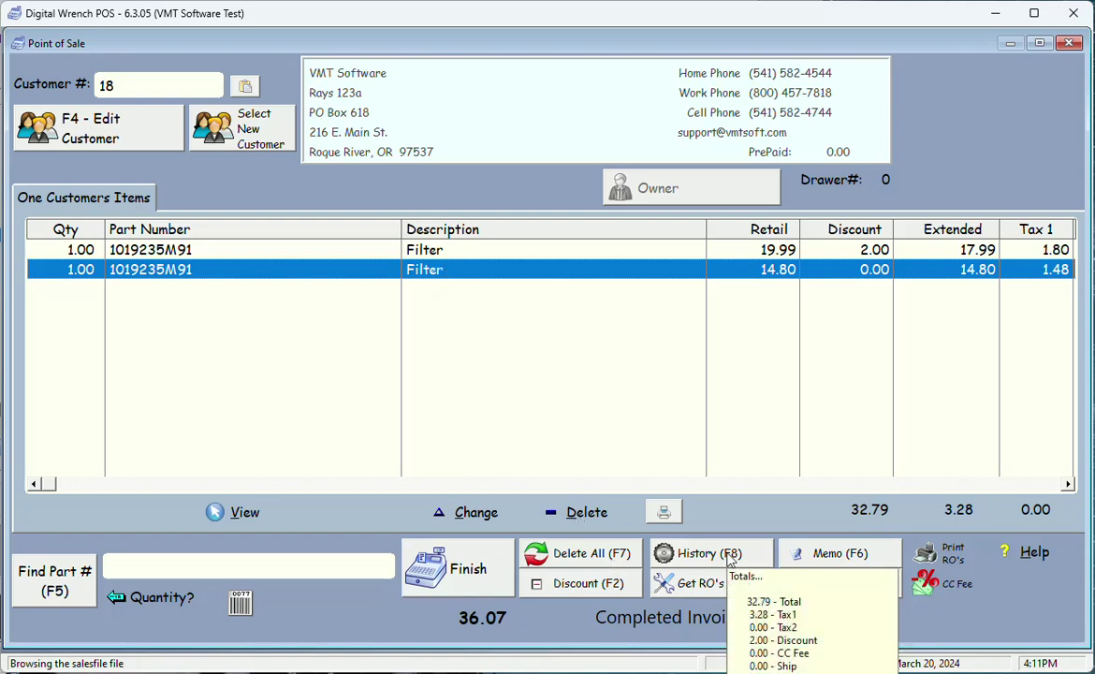
Delete all items from the sale and reload the VMT Software customer from the recent customers list.
click(598, 562)
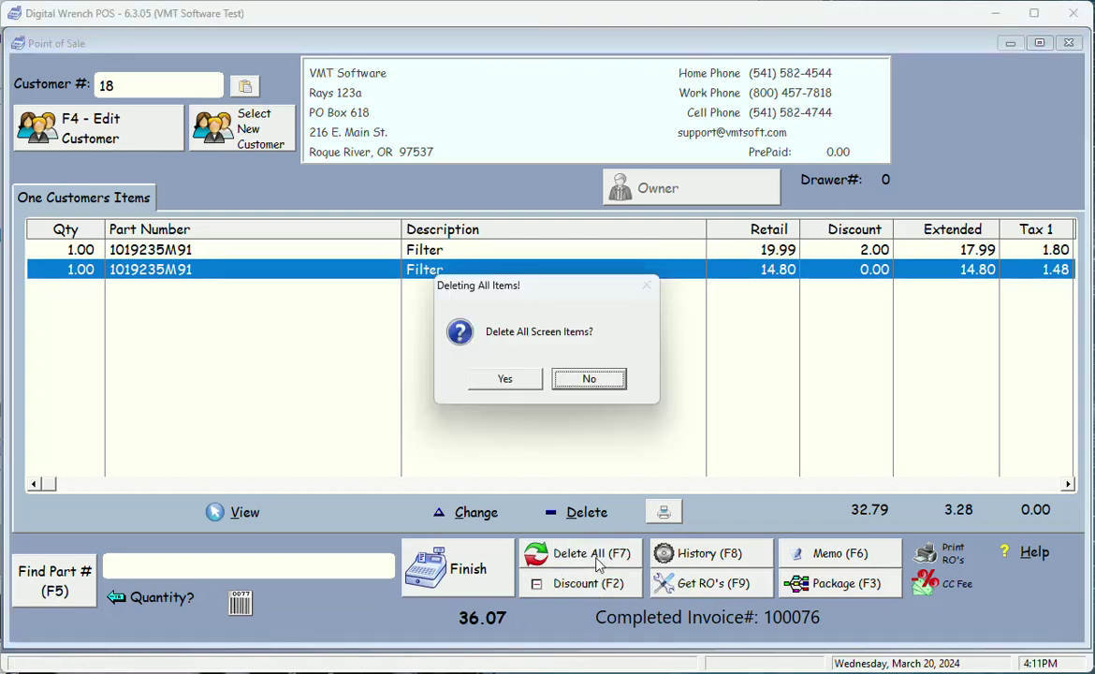
click(519, 388)
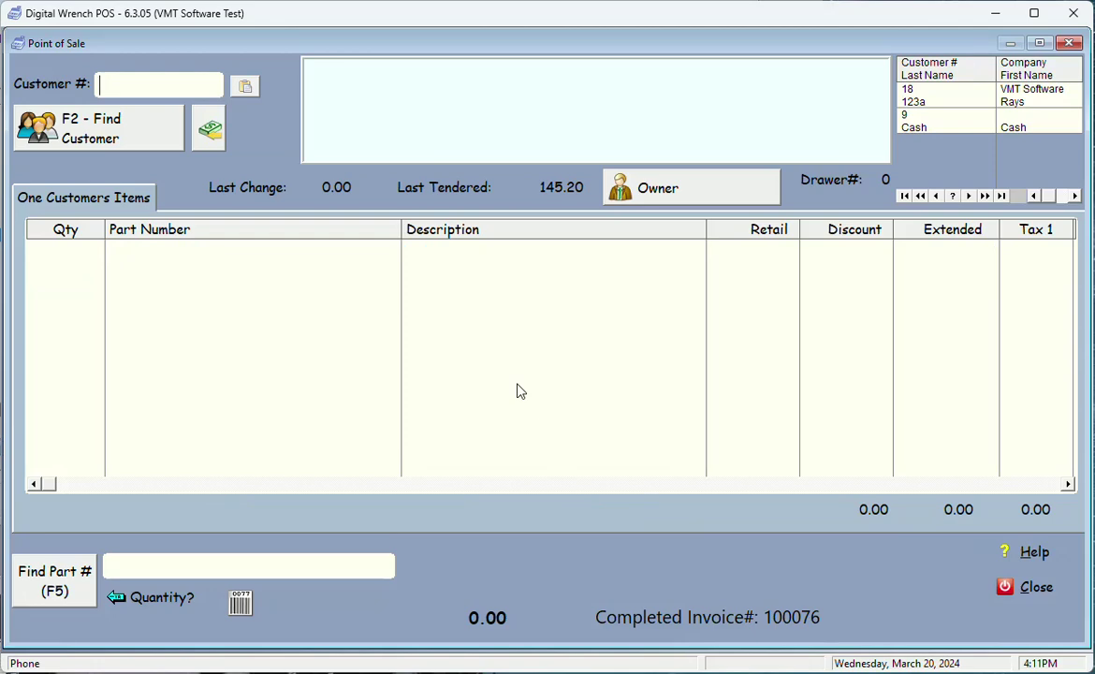
double_click(945, 101)
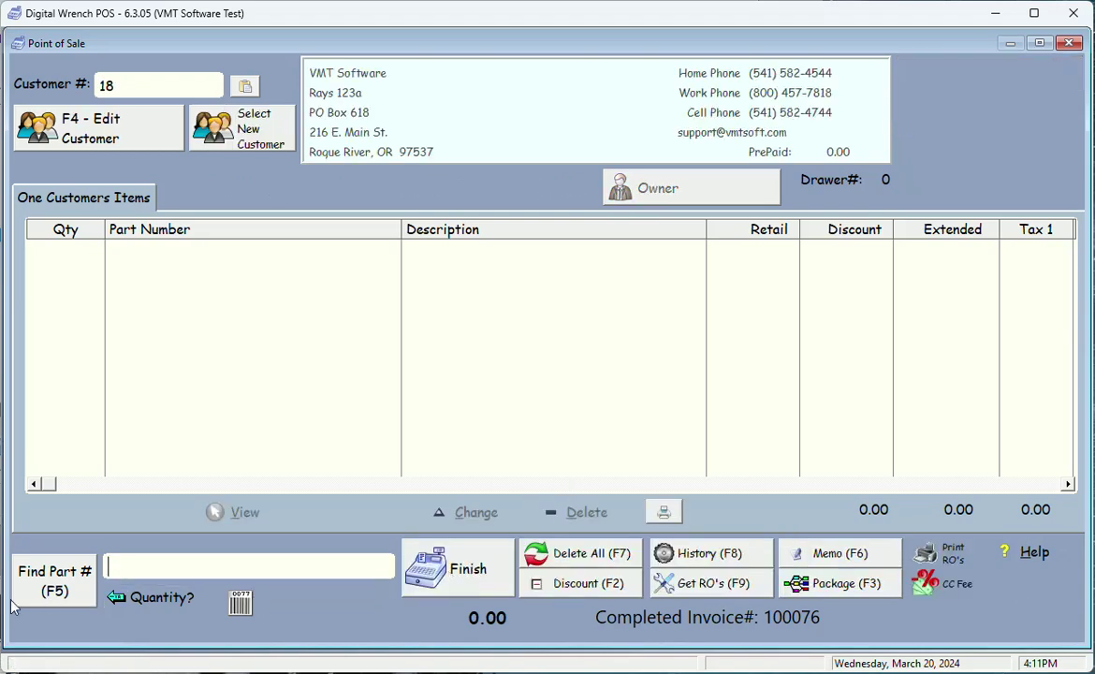
Add the Fan Nozzle, part 0496190, from the inventory and the Oil Change package to the sale.
click(43, 595)
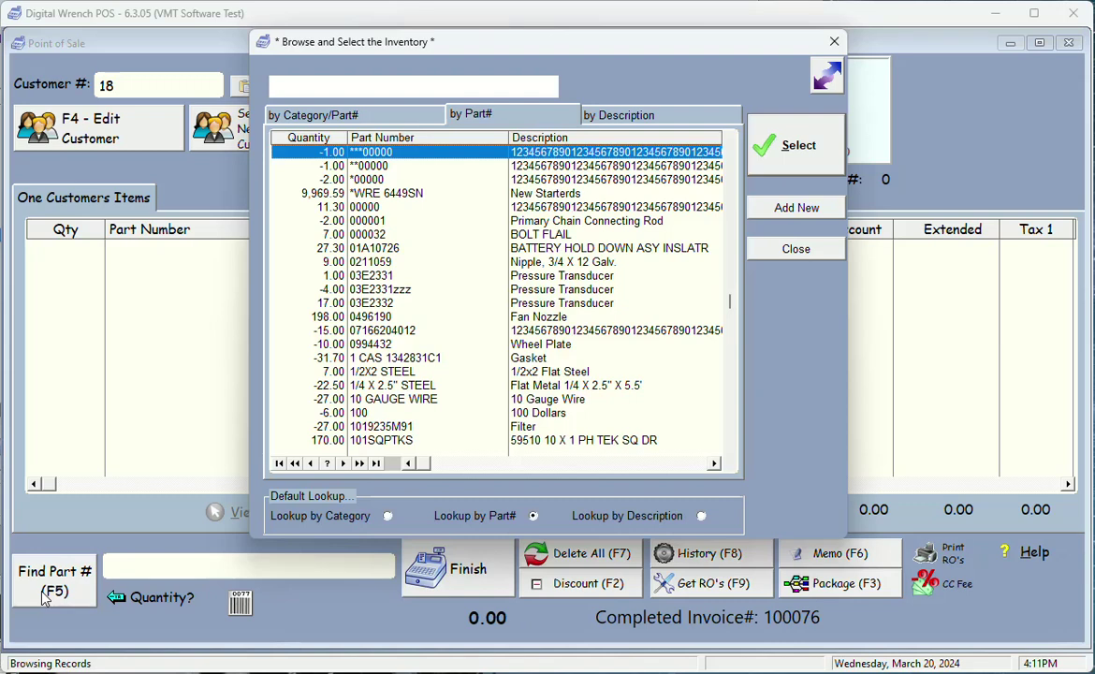
double_click(560, 318)
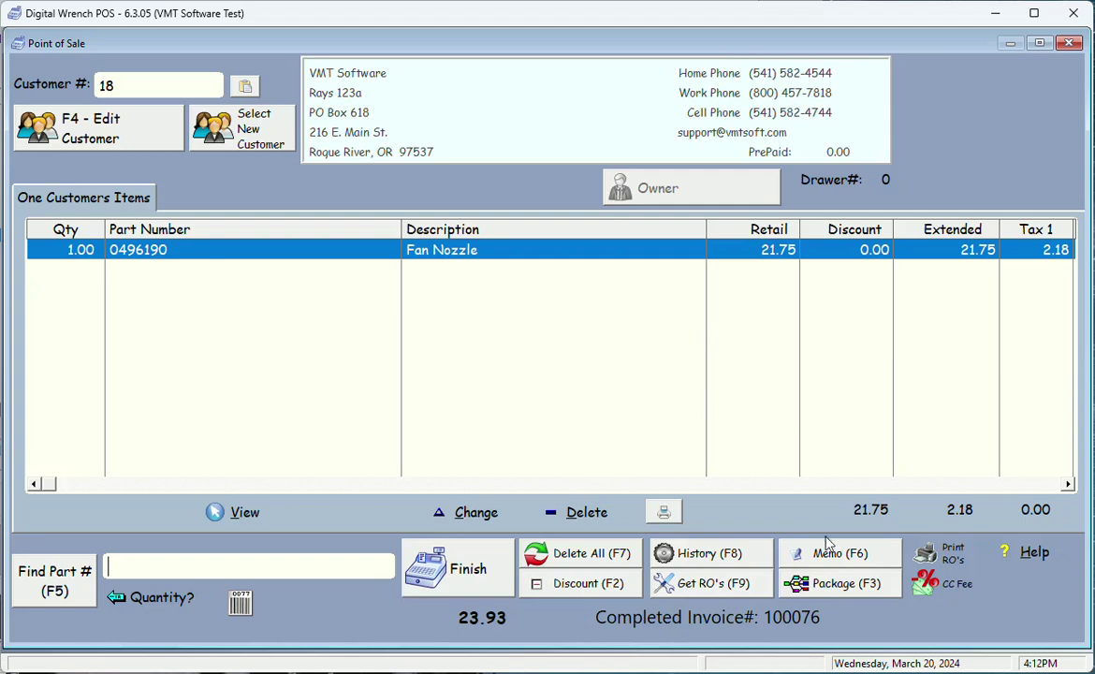
click(827, 593)
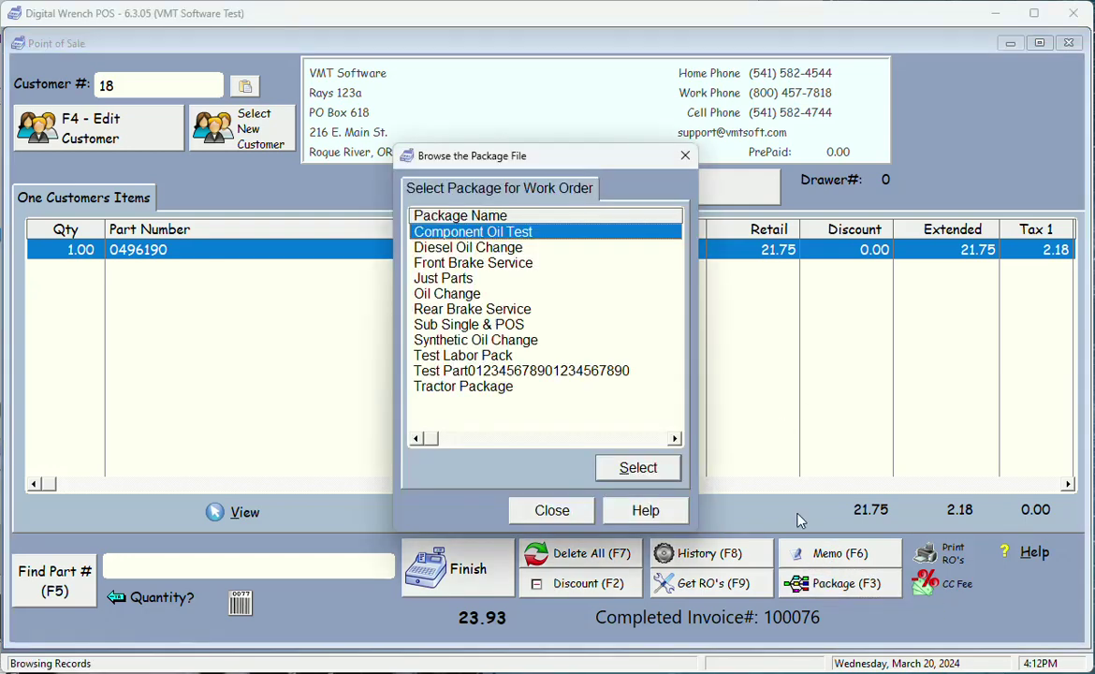
double_click(471, 297)
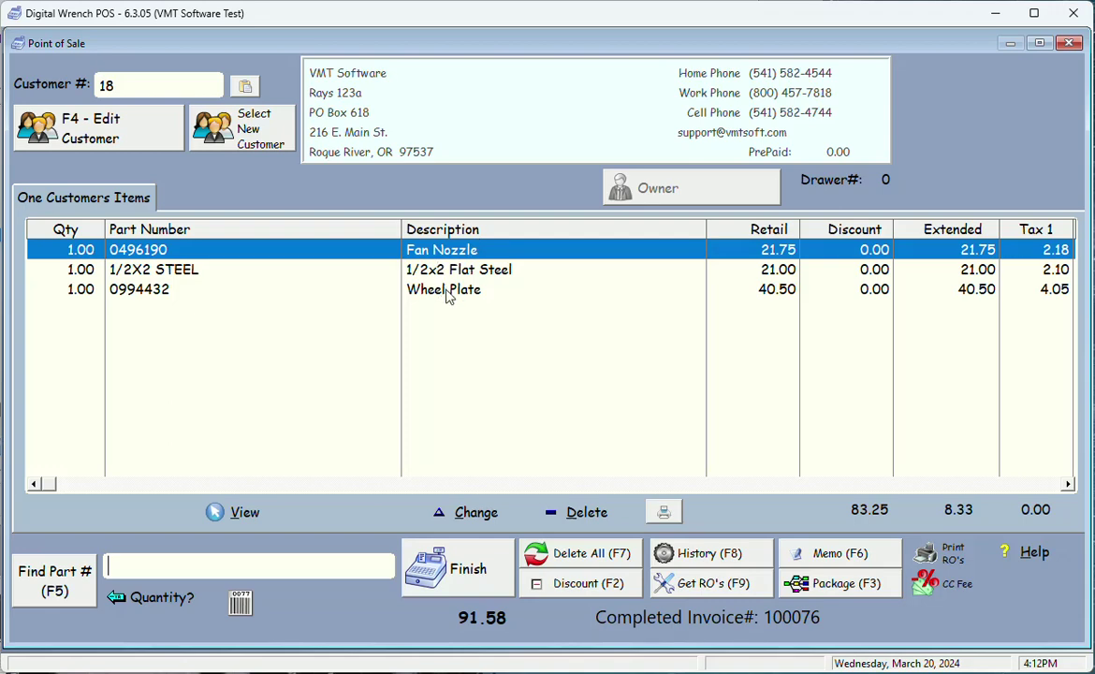
Add the memo "This is a test" to the sale.
click(820, 558)
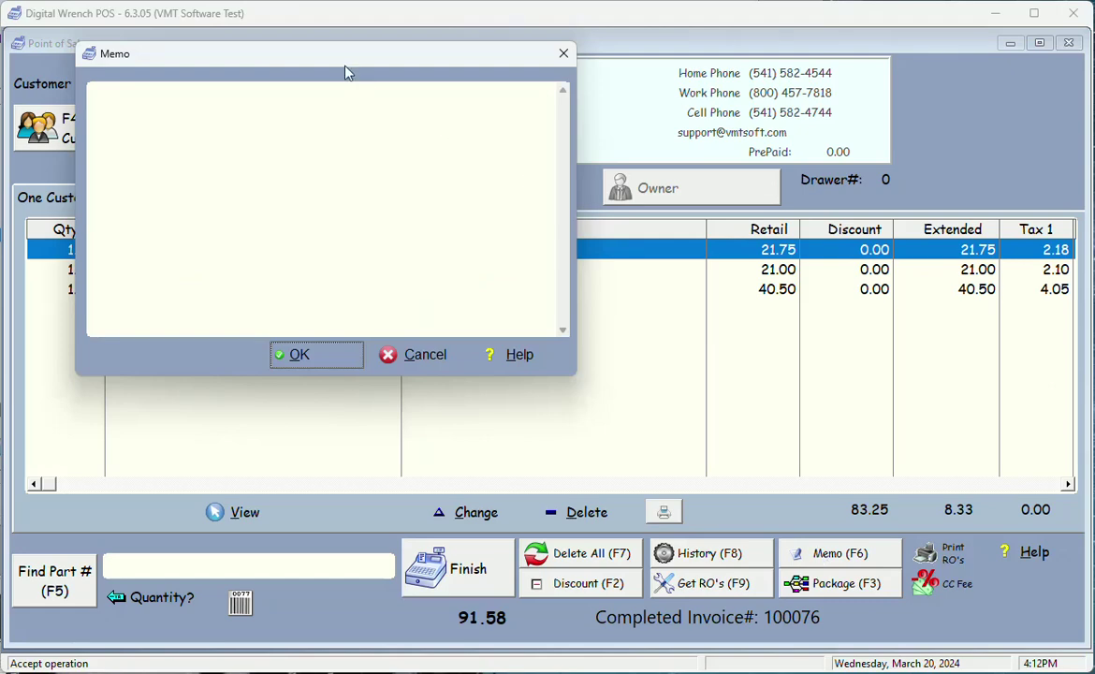
drag(343, 67, 405, 106)
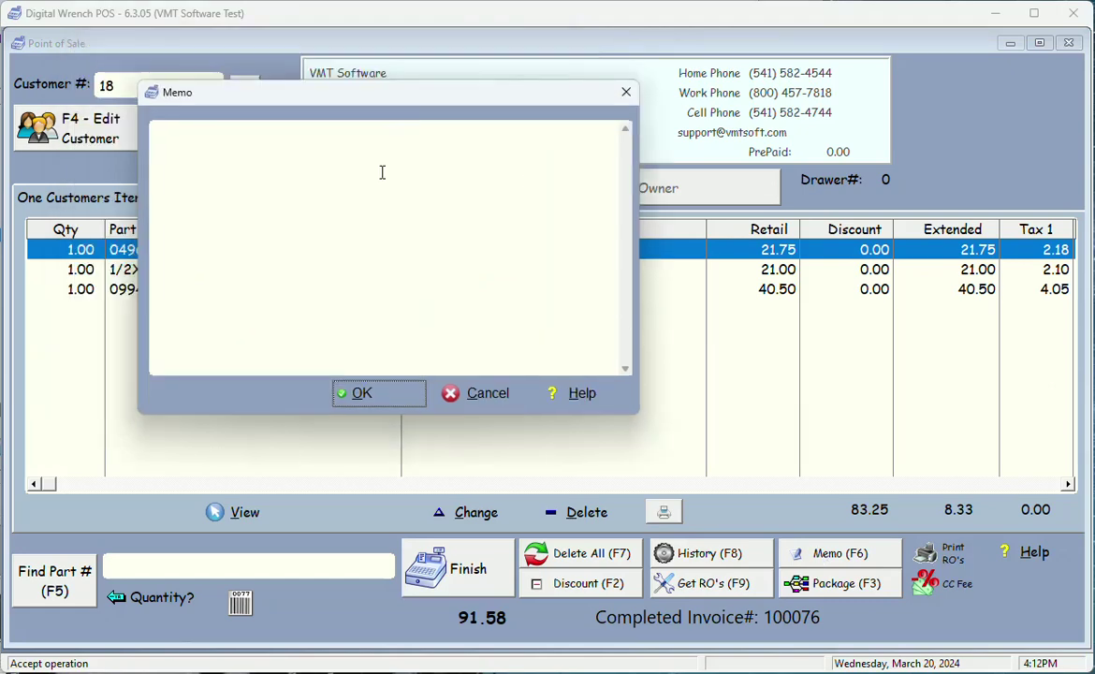
text(Thi)
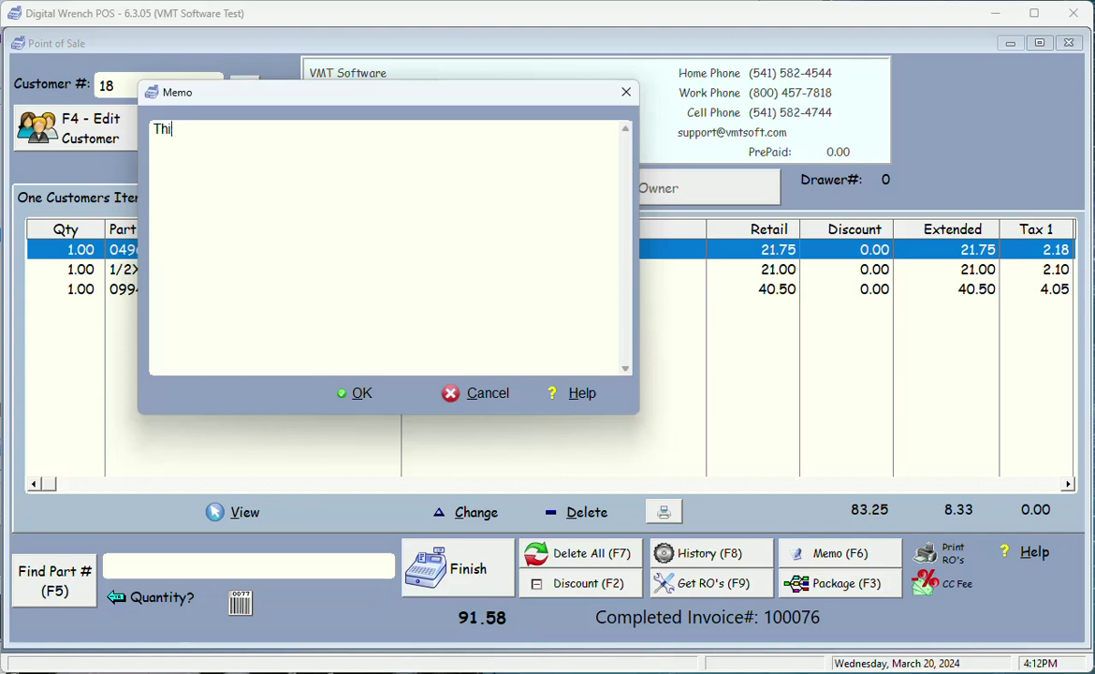
text(s is a test)
click(372, 393)
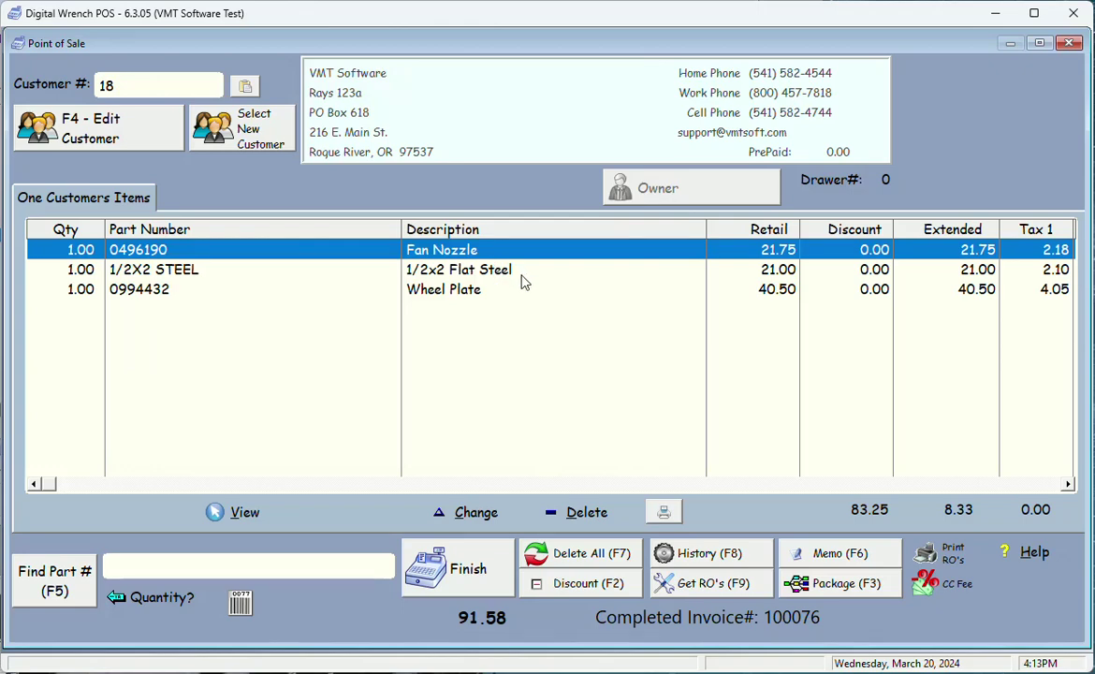
Finish the sale without a purchase order number, paying the full 91.58 by check and entering the check number.
click(477, 568)
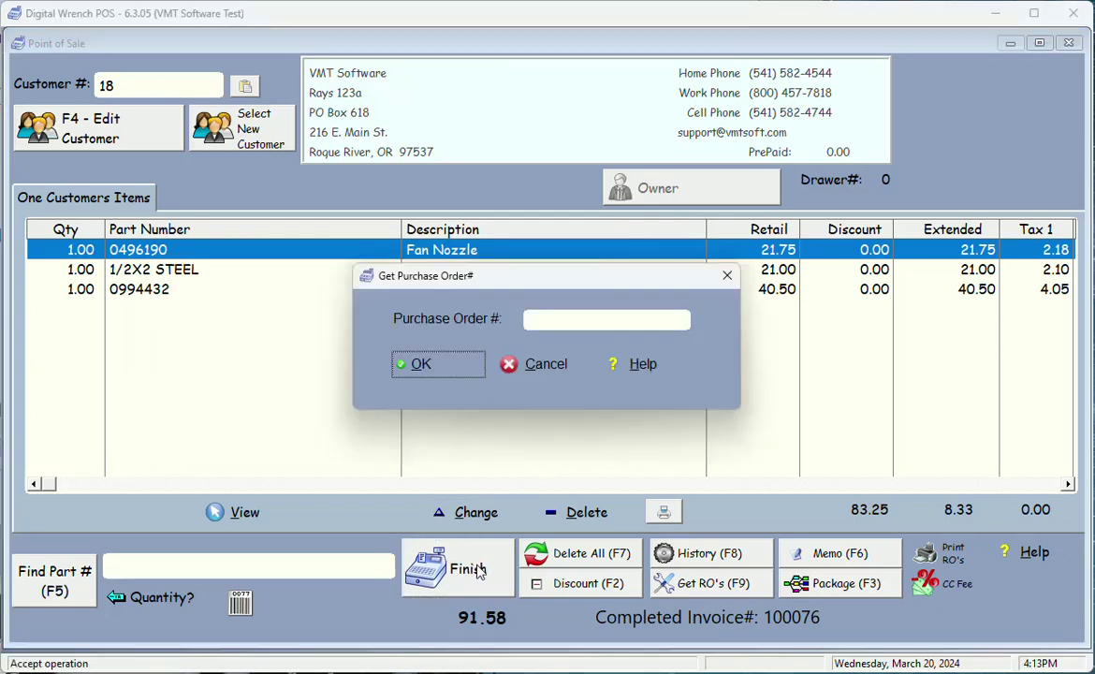
click(552, 372)
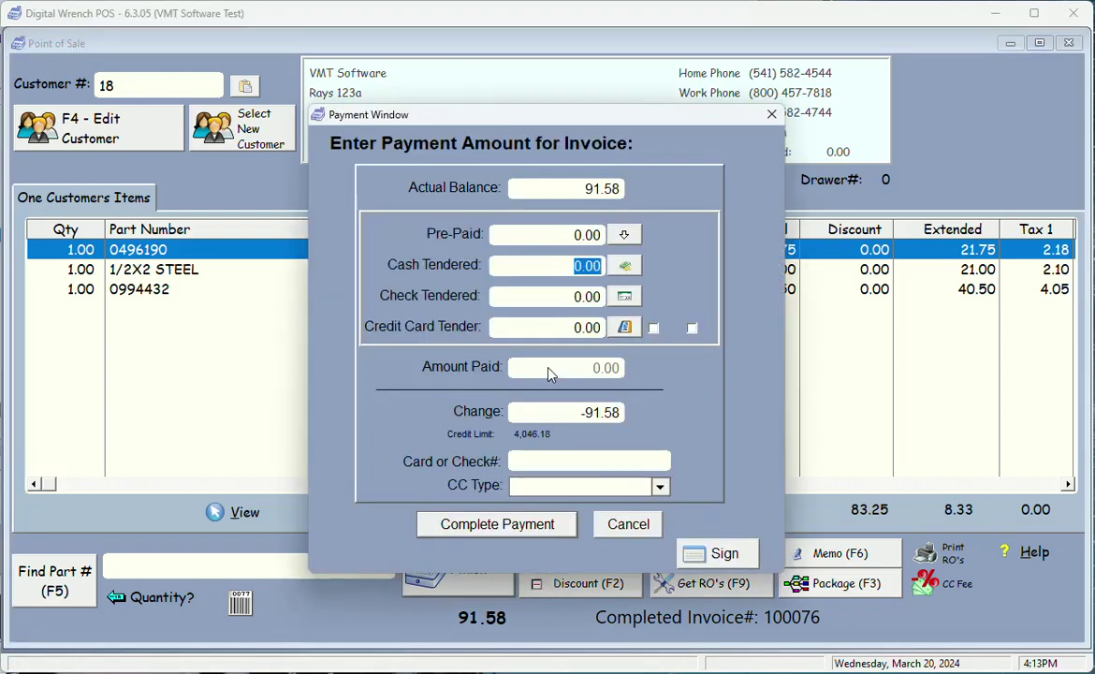
click(626, 298)
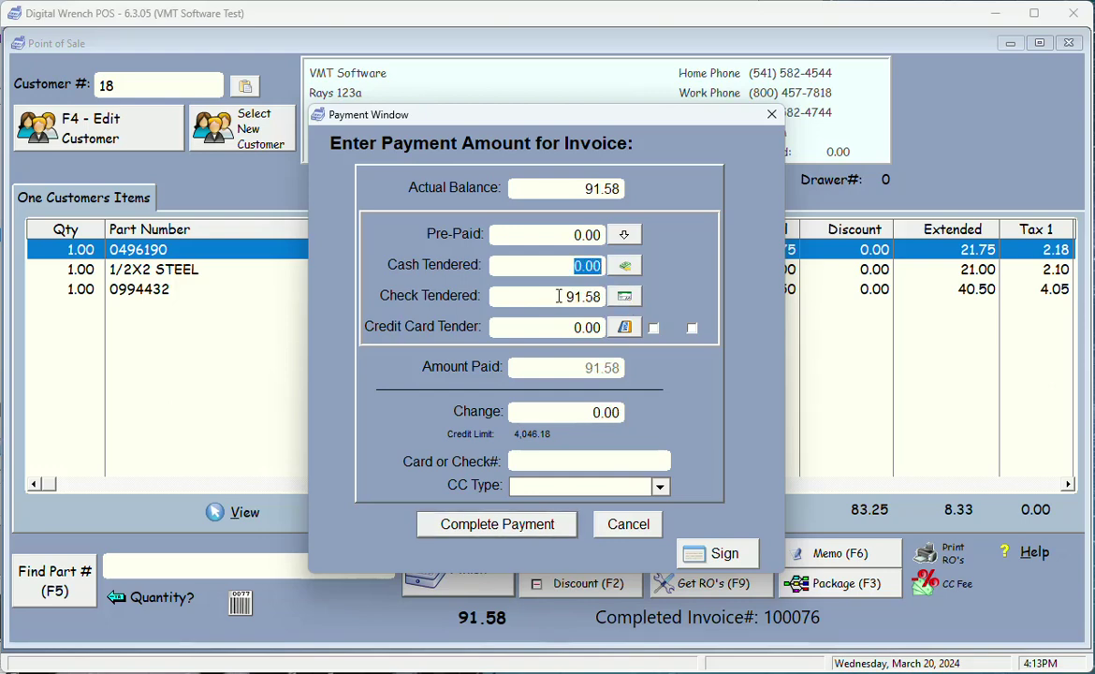
click(585, 462)
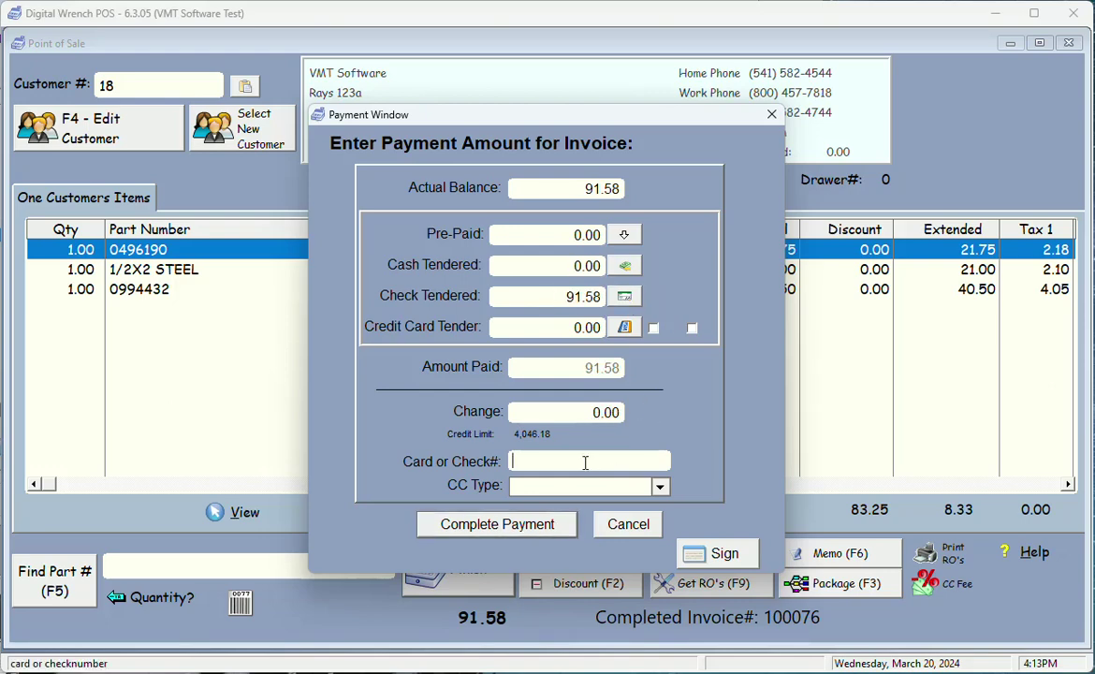
text(4567)
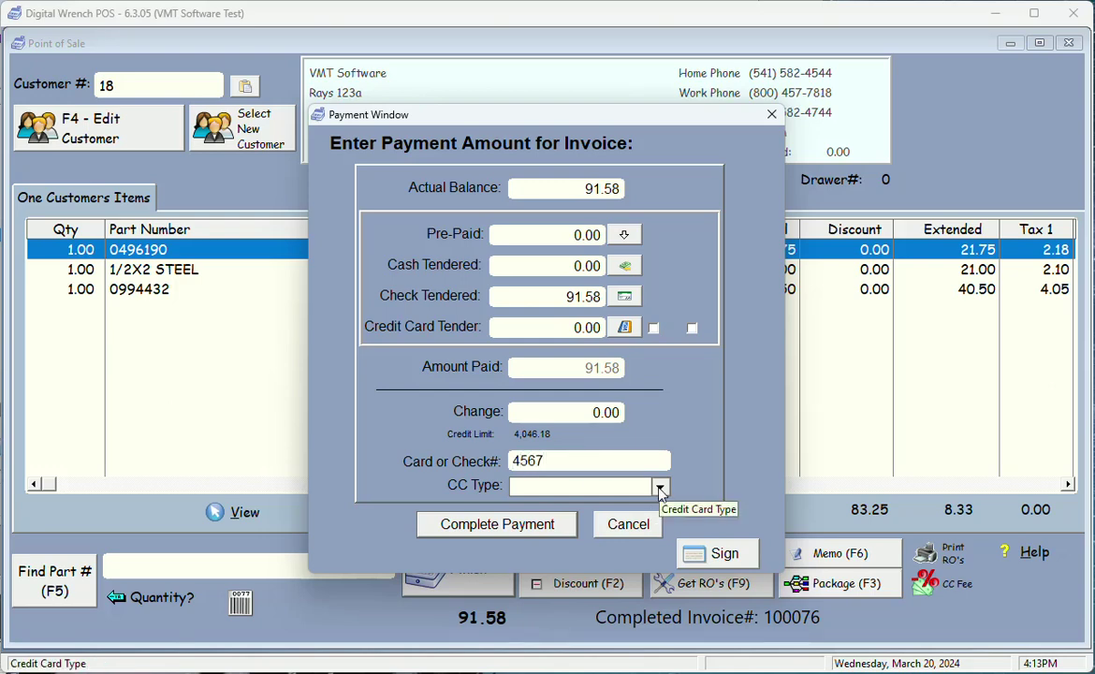
click(541, 526)
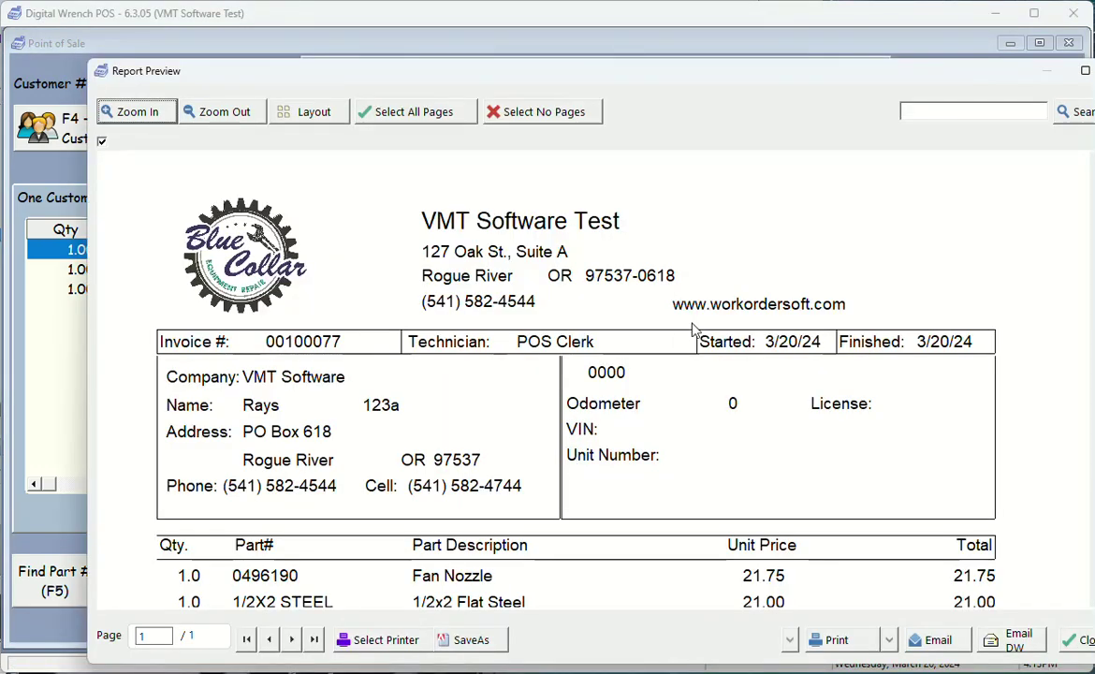
Open the email form for the invoice PDF from the report preview and leave it without sending.
drag(625, 73, 556, 72)
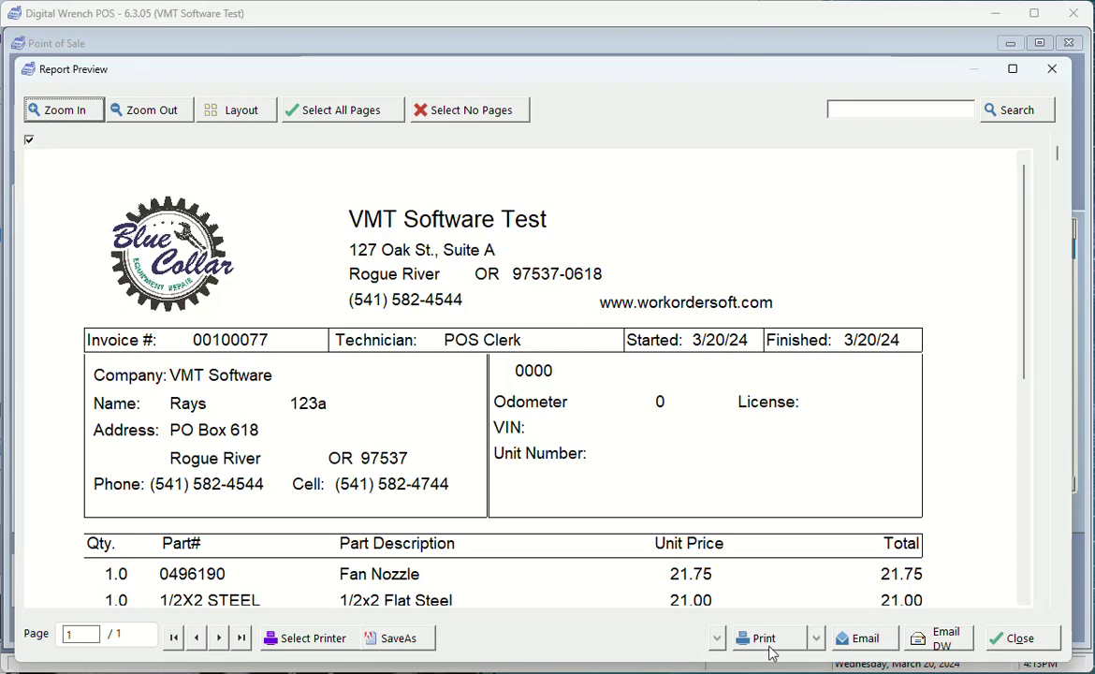
click(947, 638)
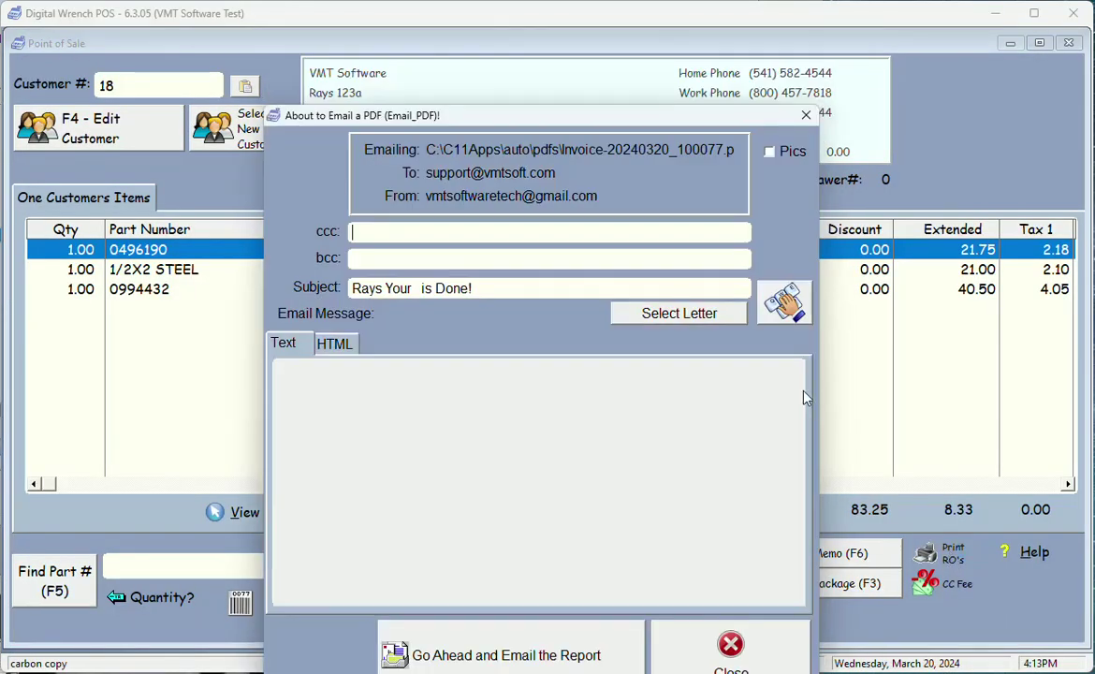
key(Escape)
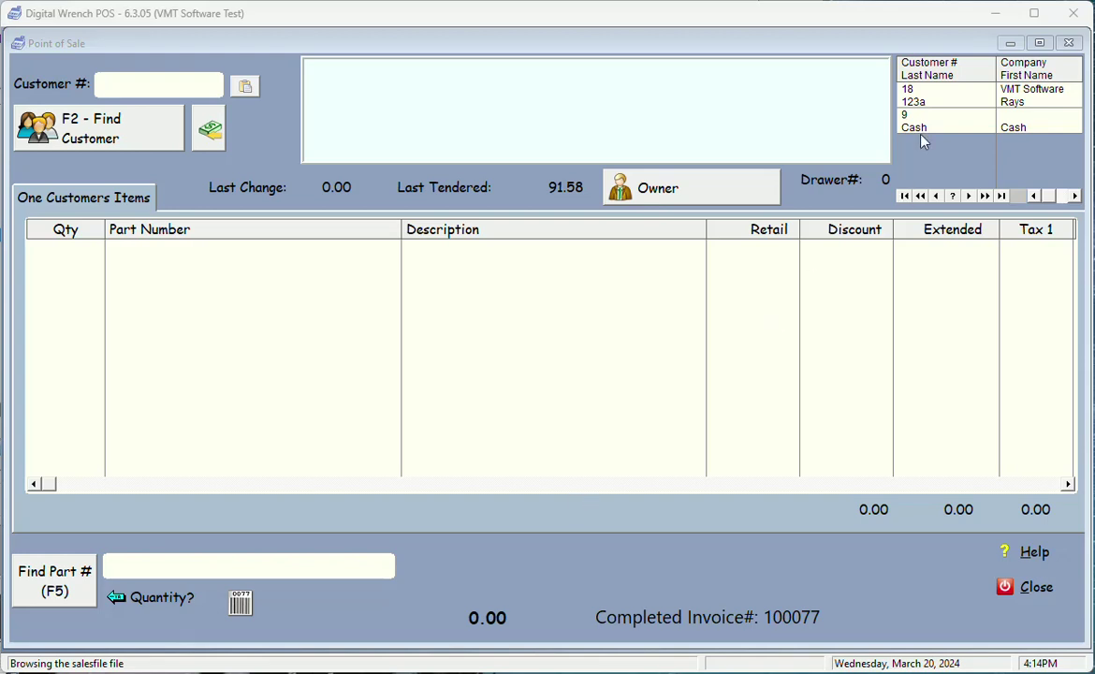
Reload the VMT Software customer and open the invoice behind the Fan Nozzle entry in the customer's parts history.
double_click(929, 101)
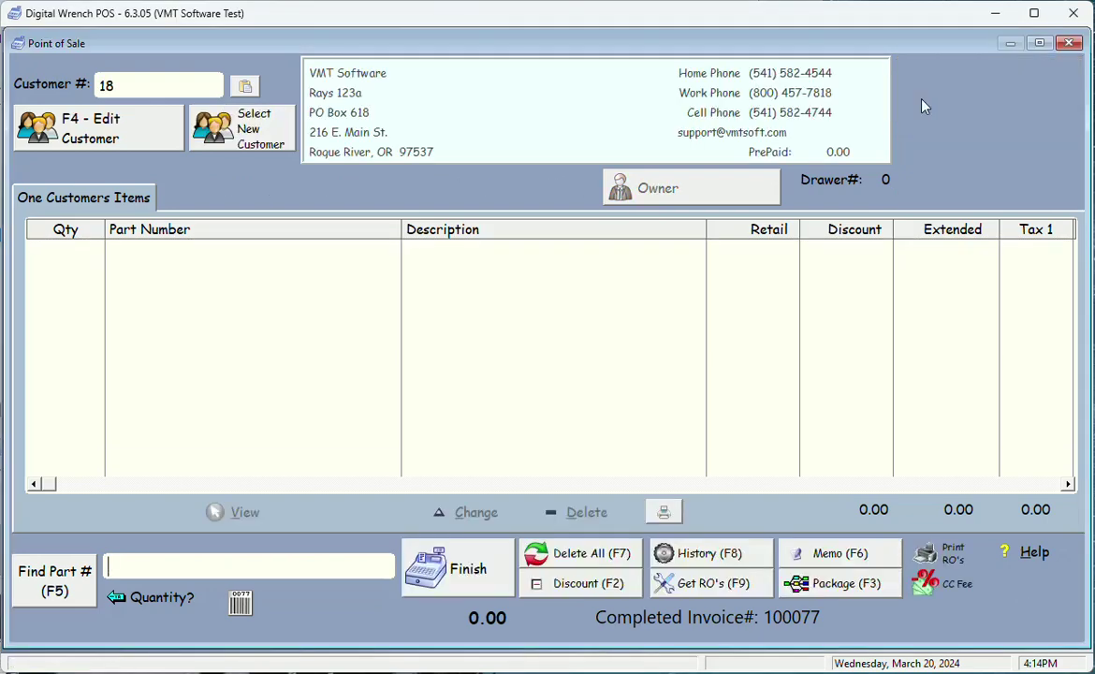
click(678, 560)
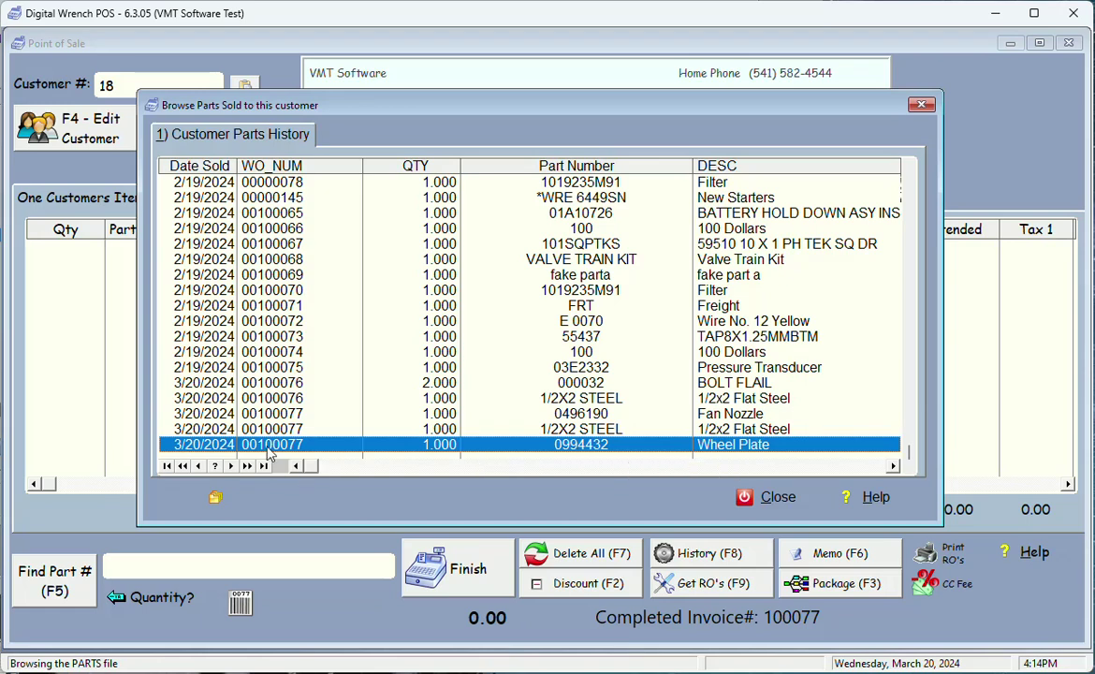
click(259, 383)
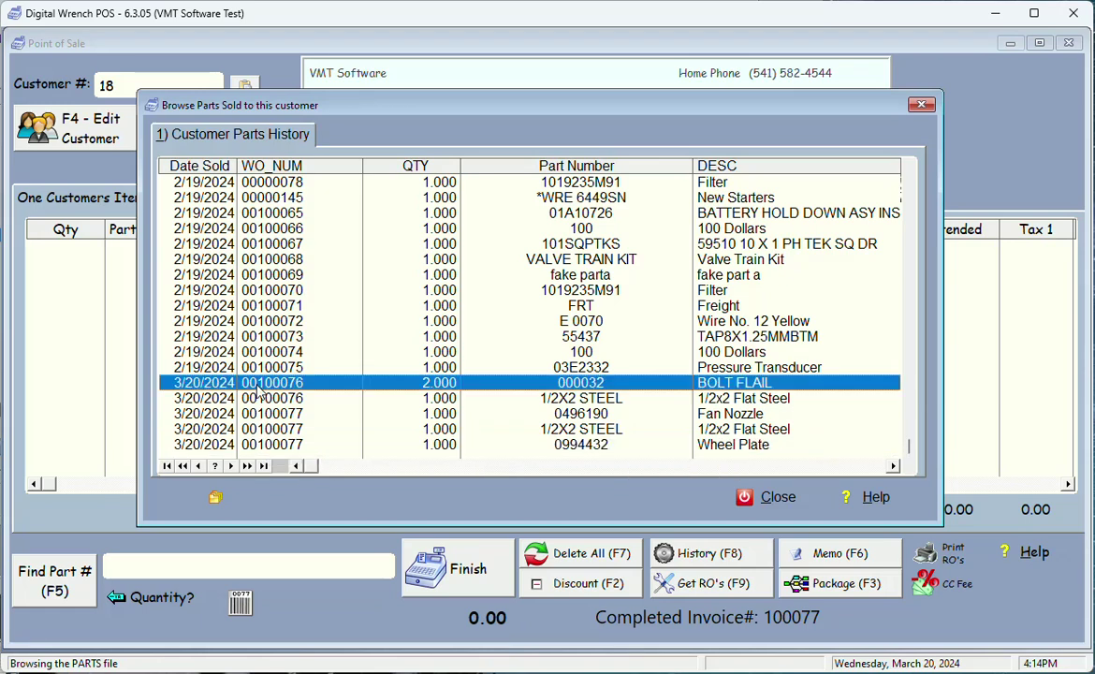
click(258, 399)
click(260, 414)
click(267, 427)
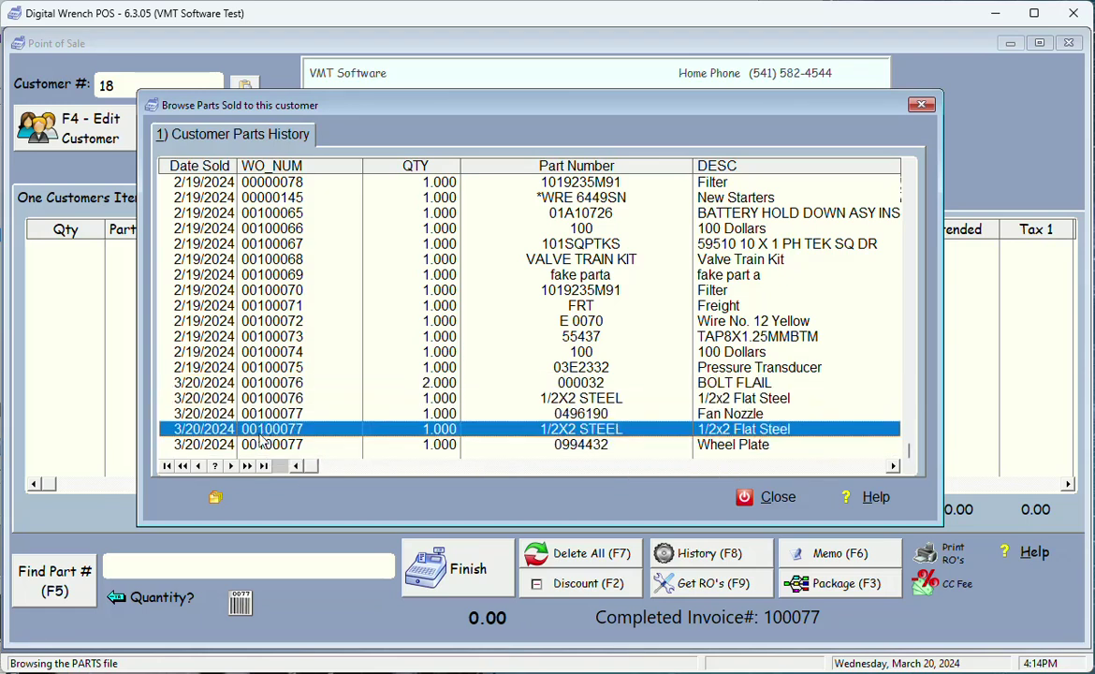
key(Down)
click(262, 413)
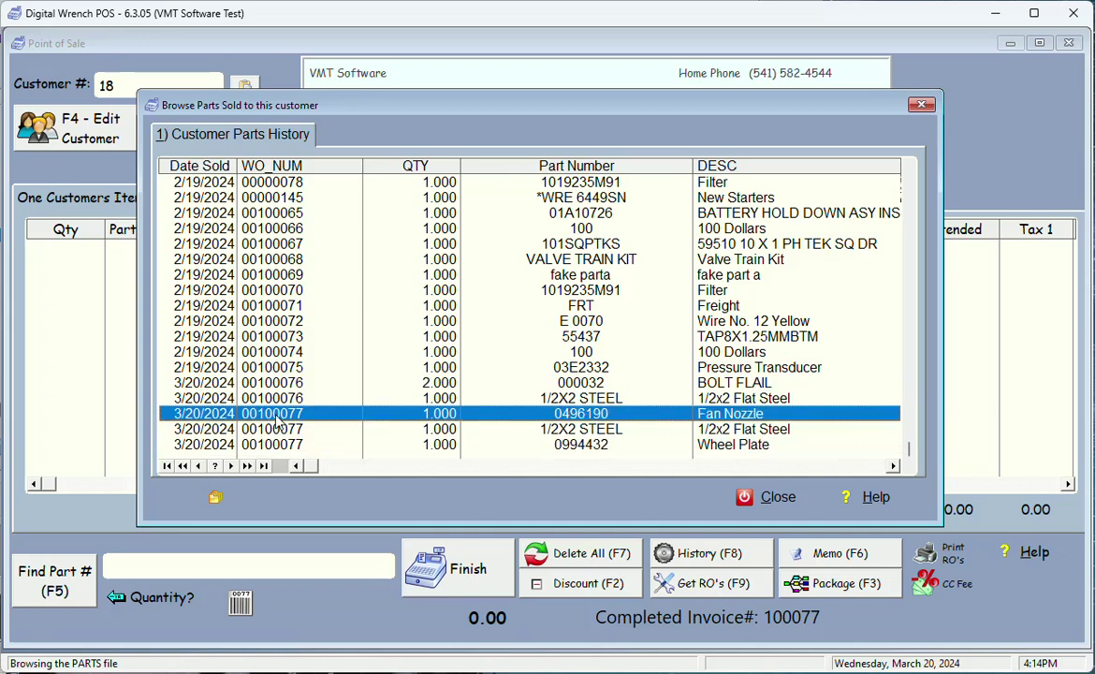
click(215, 499)
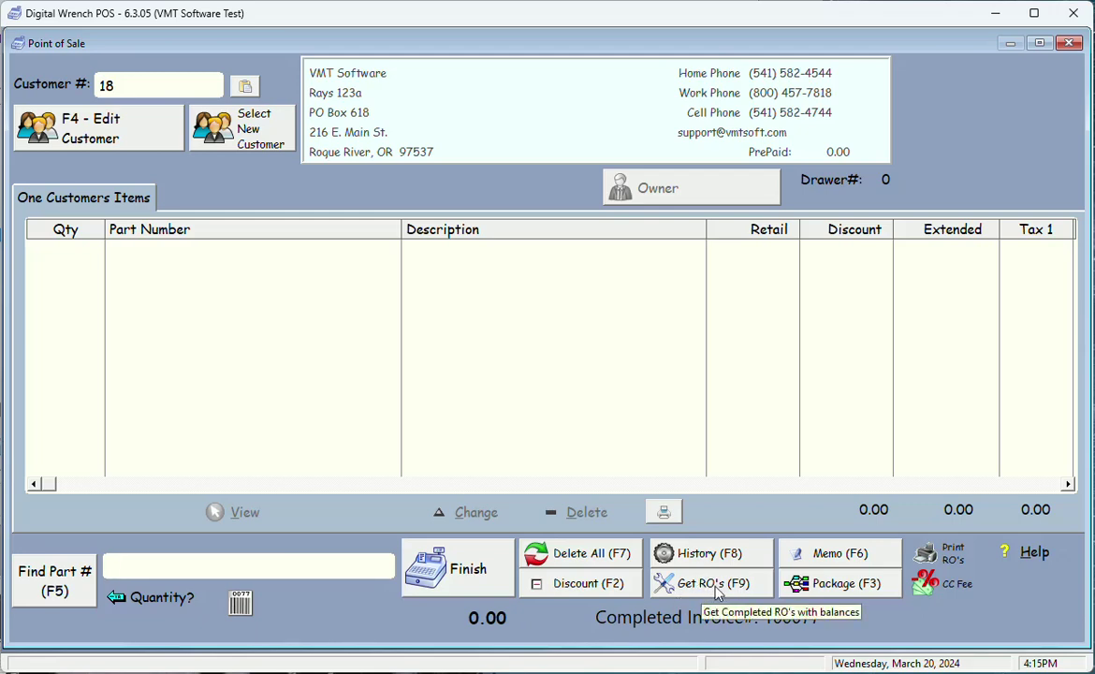
Check for completed repair orders with balances and review the customer's invoice holding the Fan Nozzle, 1/2x2 Flat Steel and Wheel Plate.
click(715, 590)
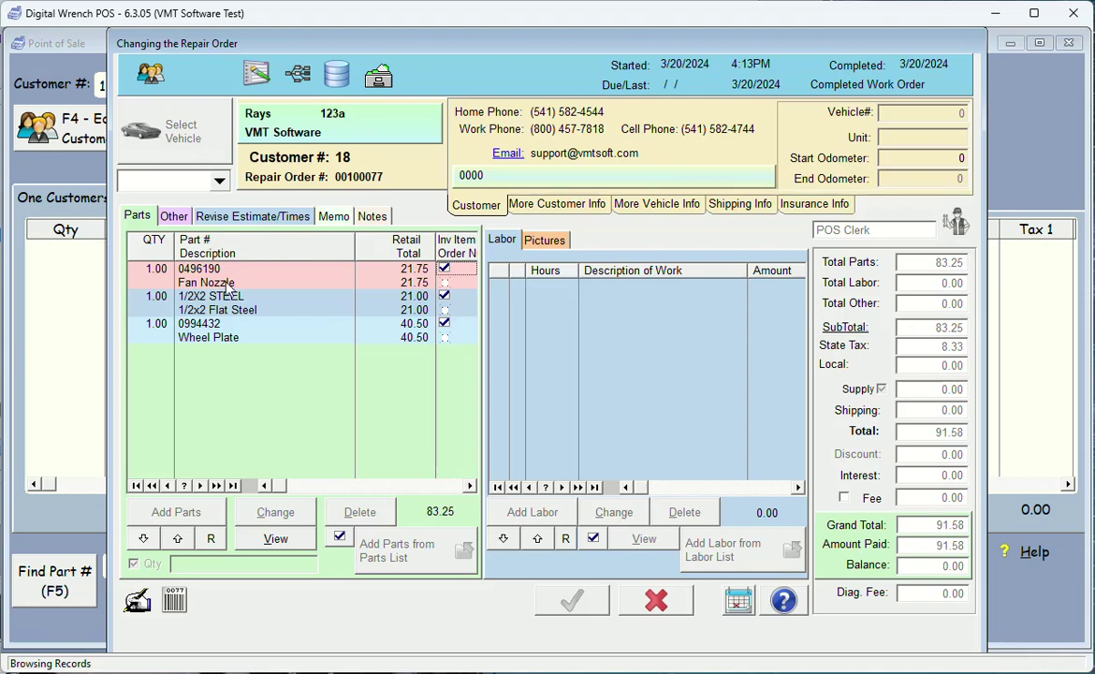
mouse_move(228, 290)
click(575, 602)
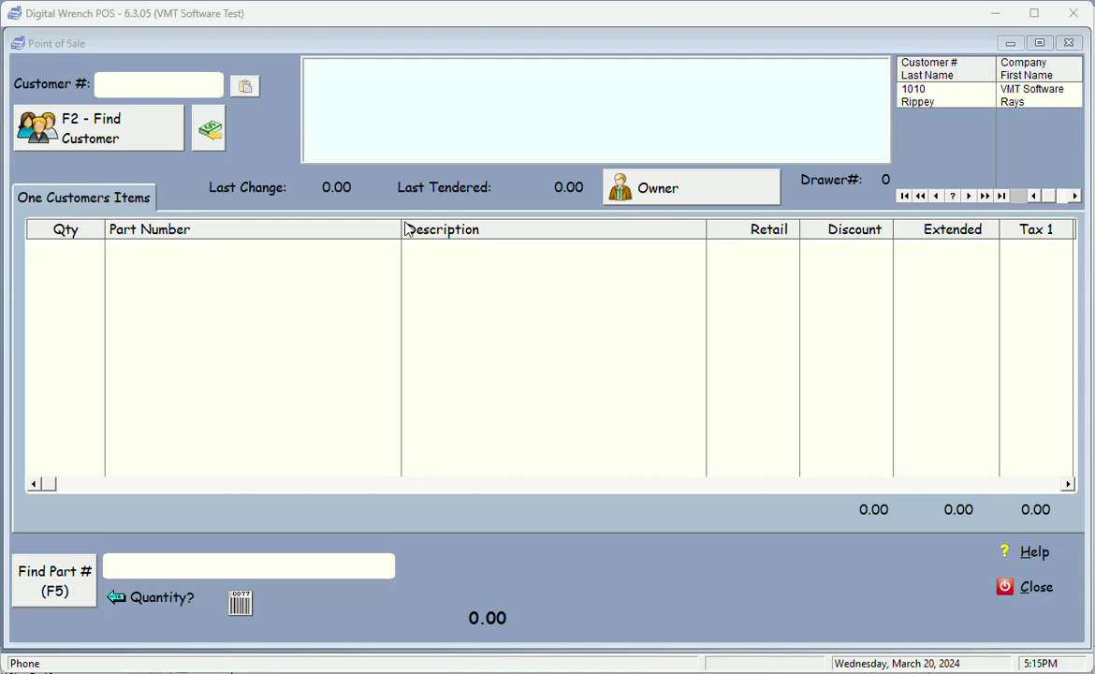
Load the other VMT Software customer and pull the completed 2017 Subaru Impreza repair order into the sale.
double_click(939, 103)
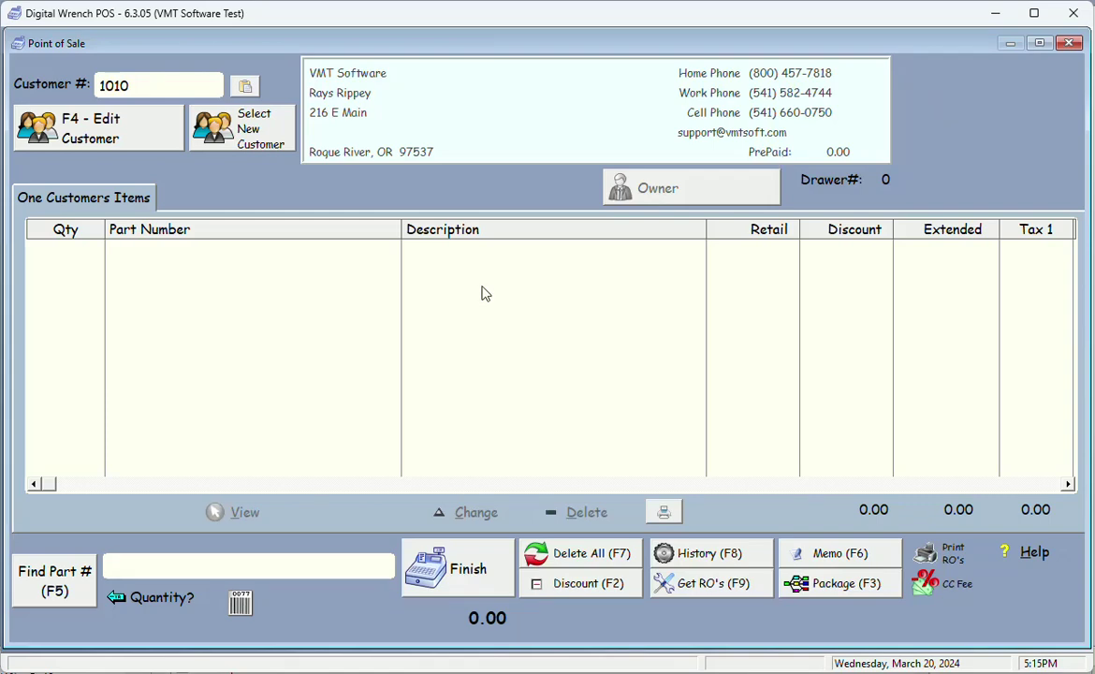
click(738, 587)
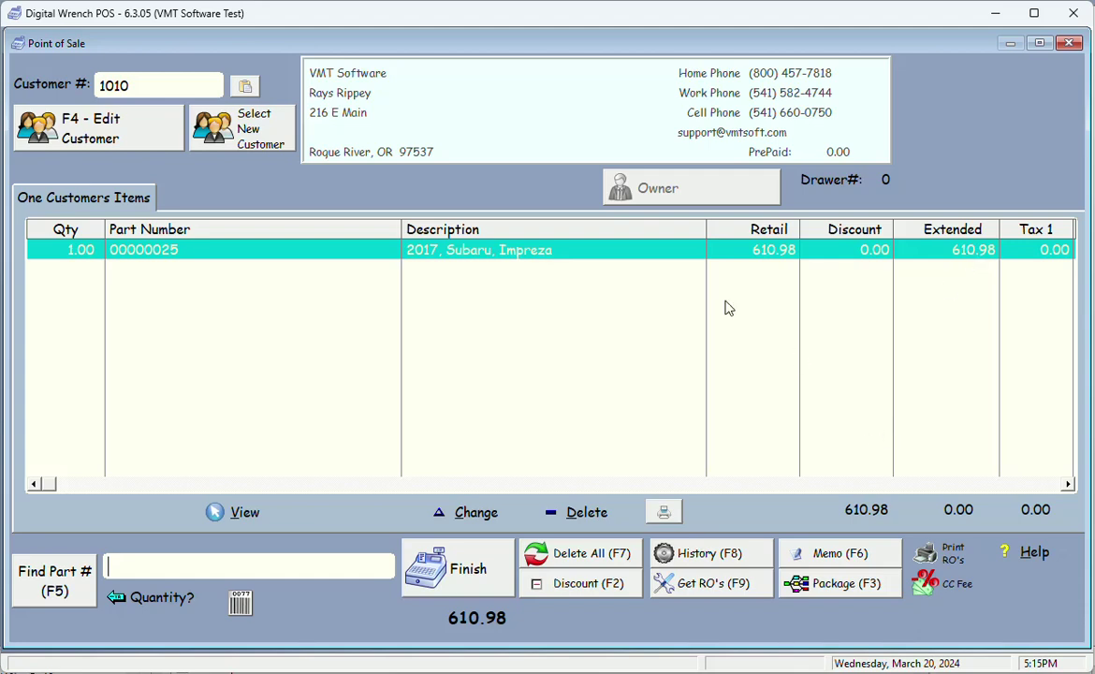
Open the Subaru Impreza repair order from the sale, uncheck its Fee option, set the fee to 0 and save it.
right_click(590, 254)
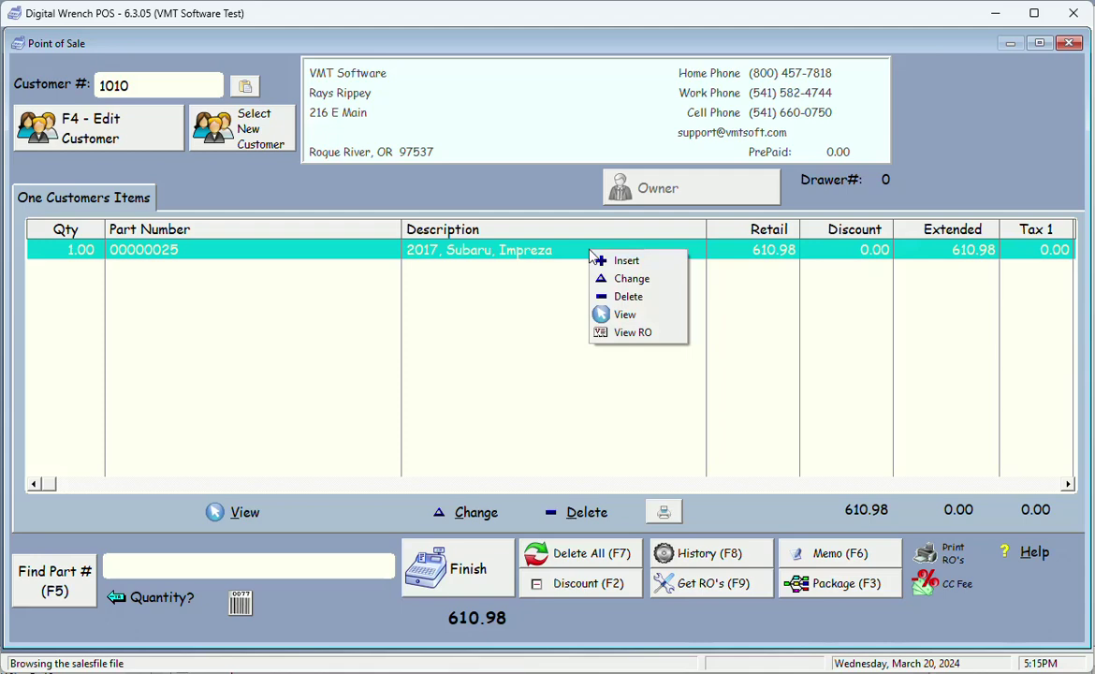
click(608, 335)
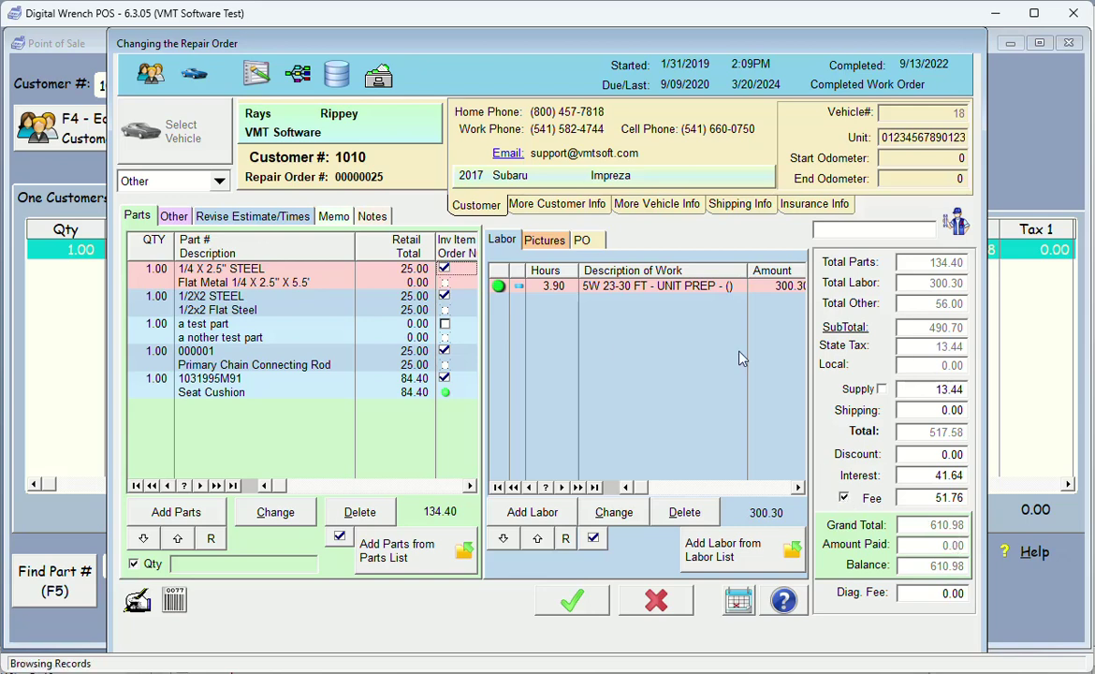
click(844, 499)
double_click(927, 498)
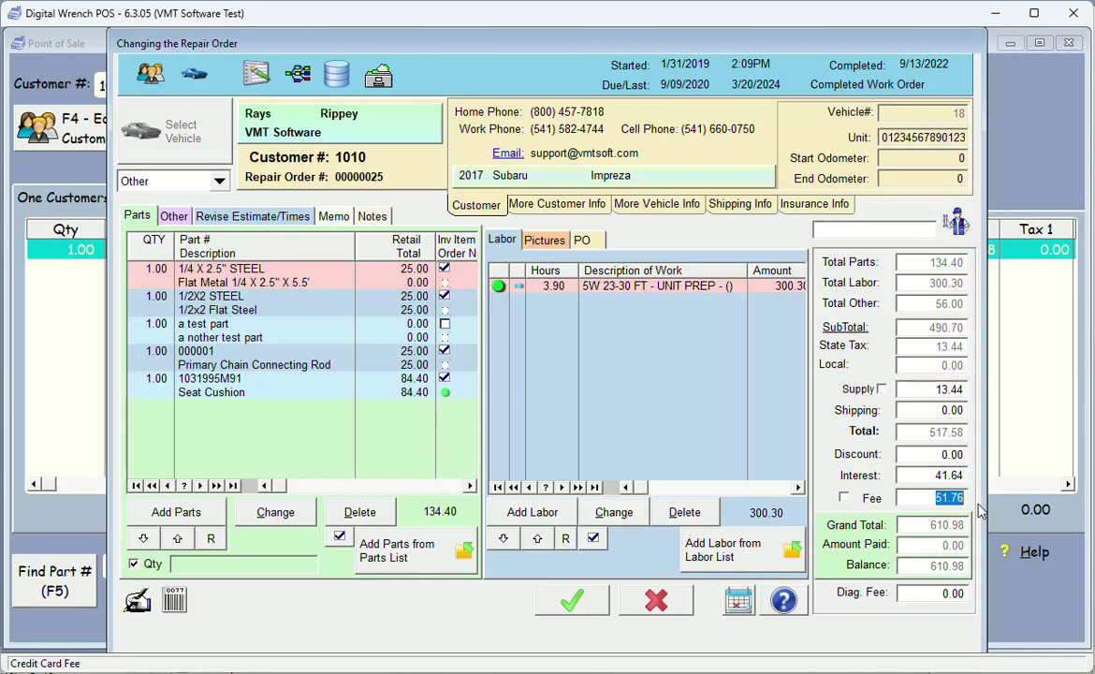
text(0)
key(Tab)
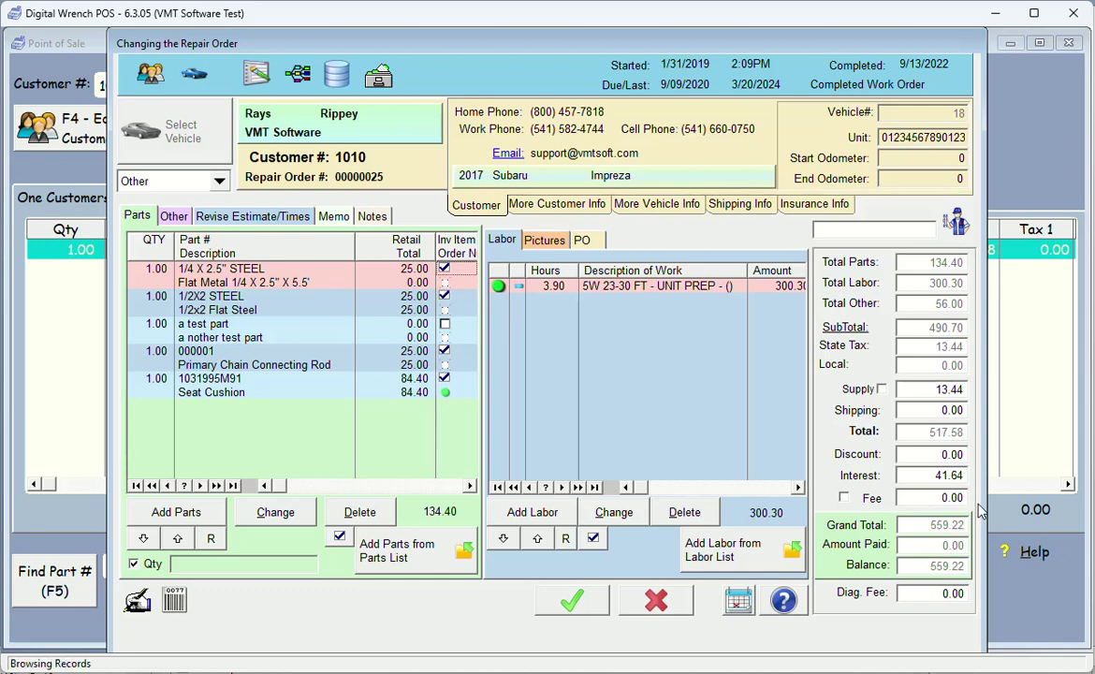
click(573, 602)
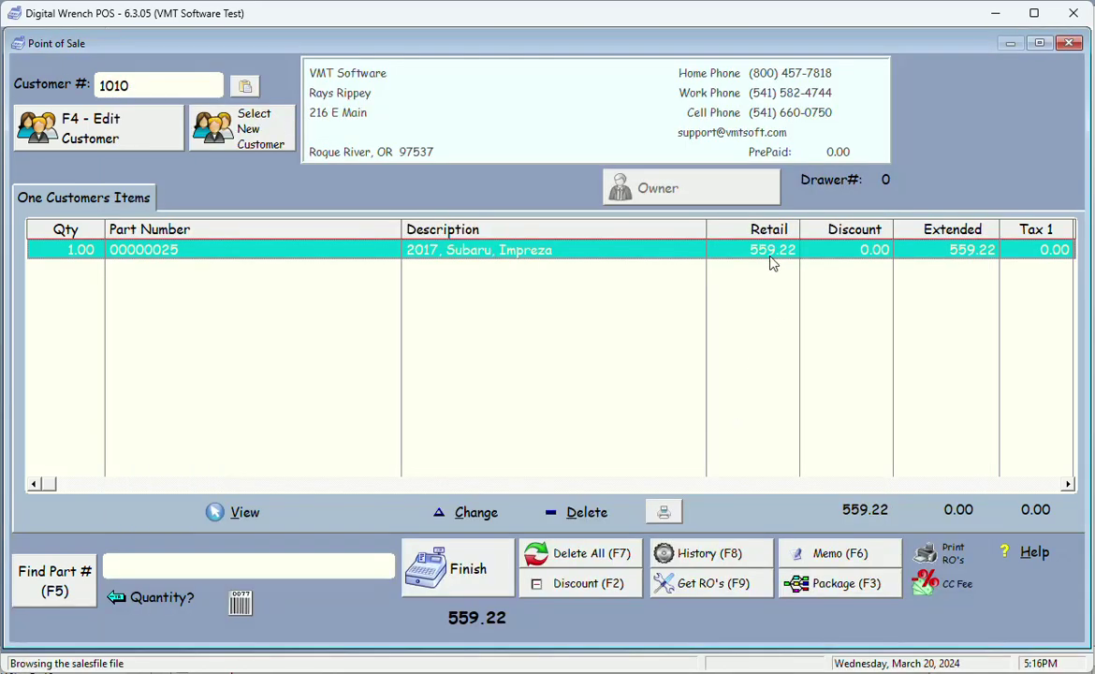
Add the part 1/2X2 STEEL to the sale alongside the repair order.
click(79, 574)
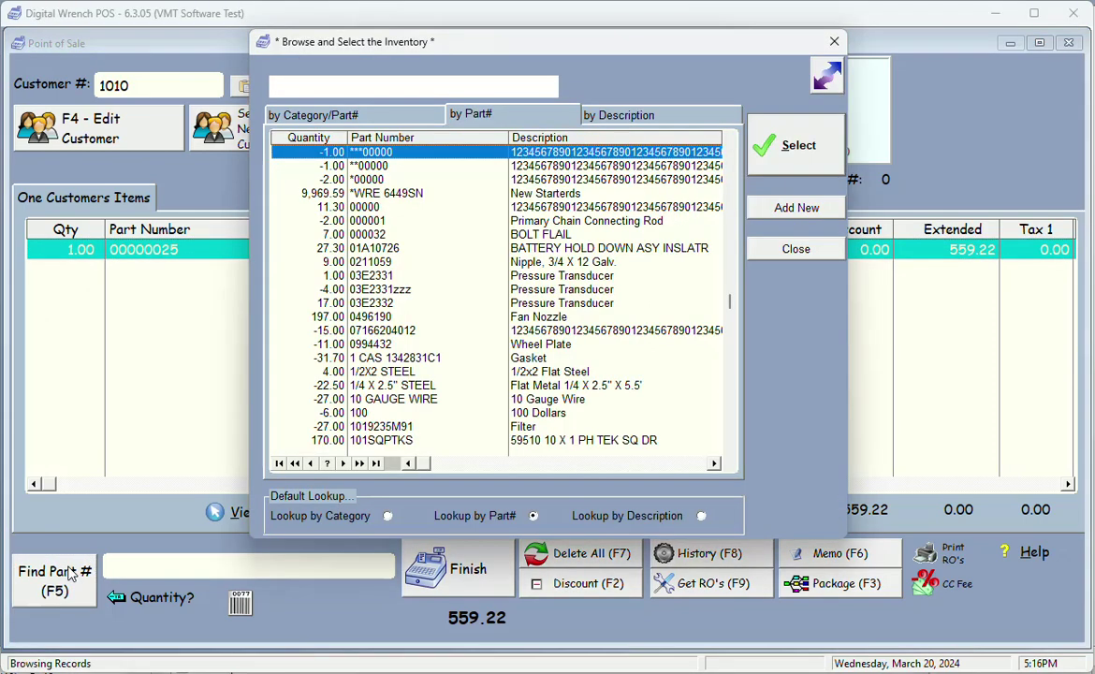
double_click(413, 373)
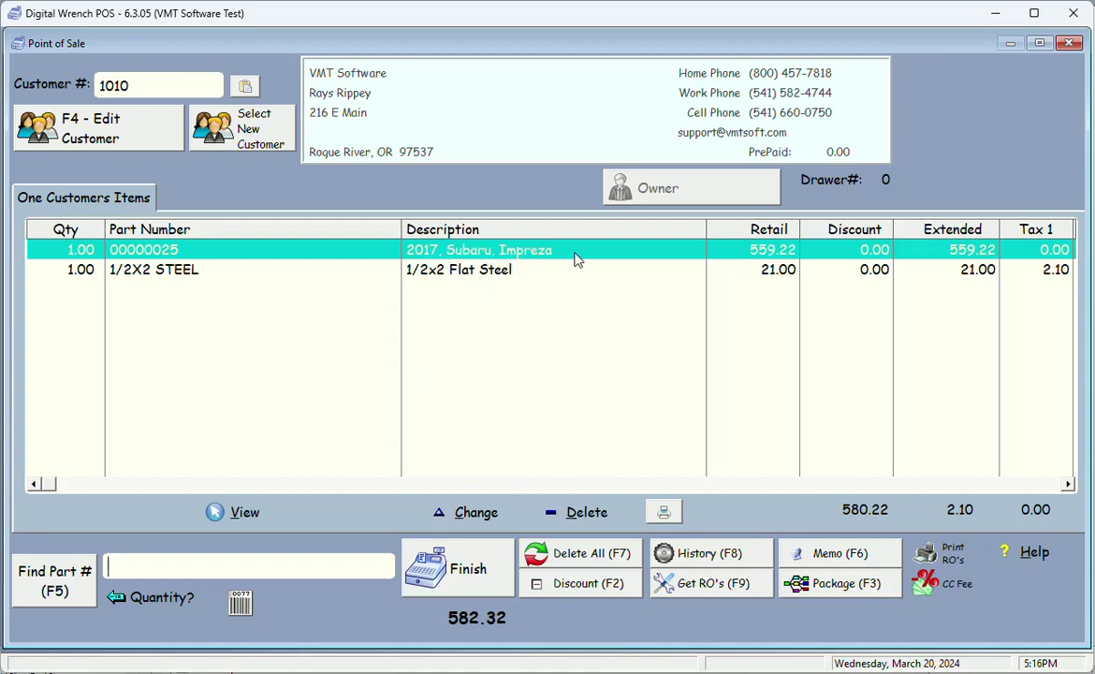
click(495, 277)
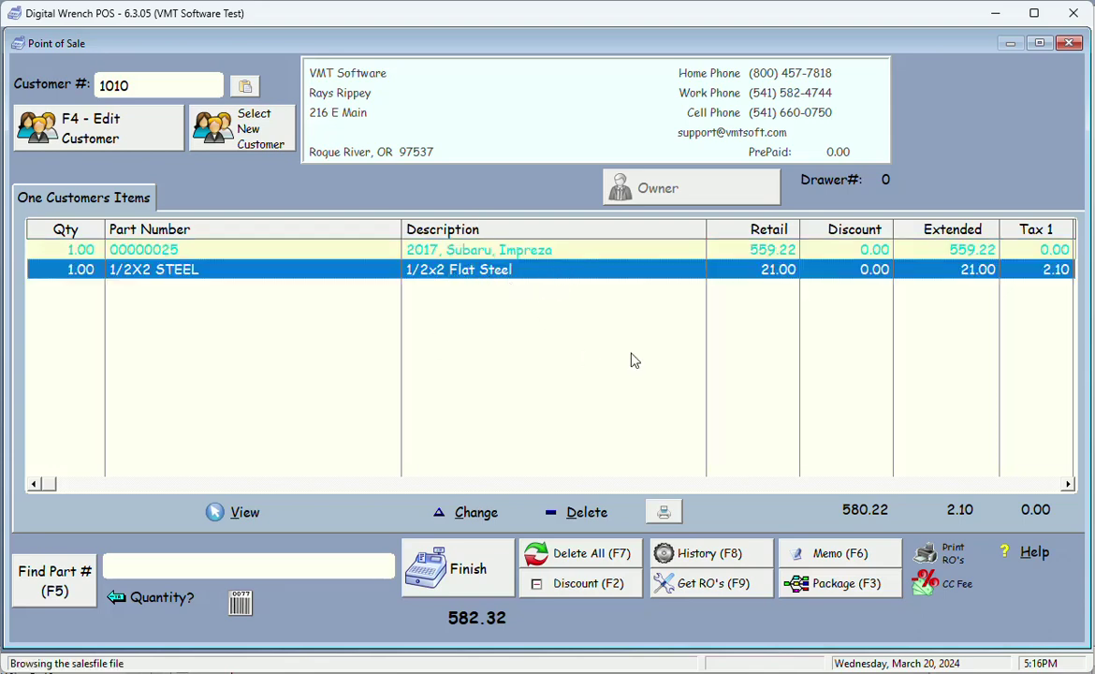
Finish the sale without a purchase order number, paying the full 582.32 by credit card.
click(484, 564)
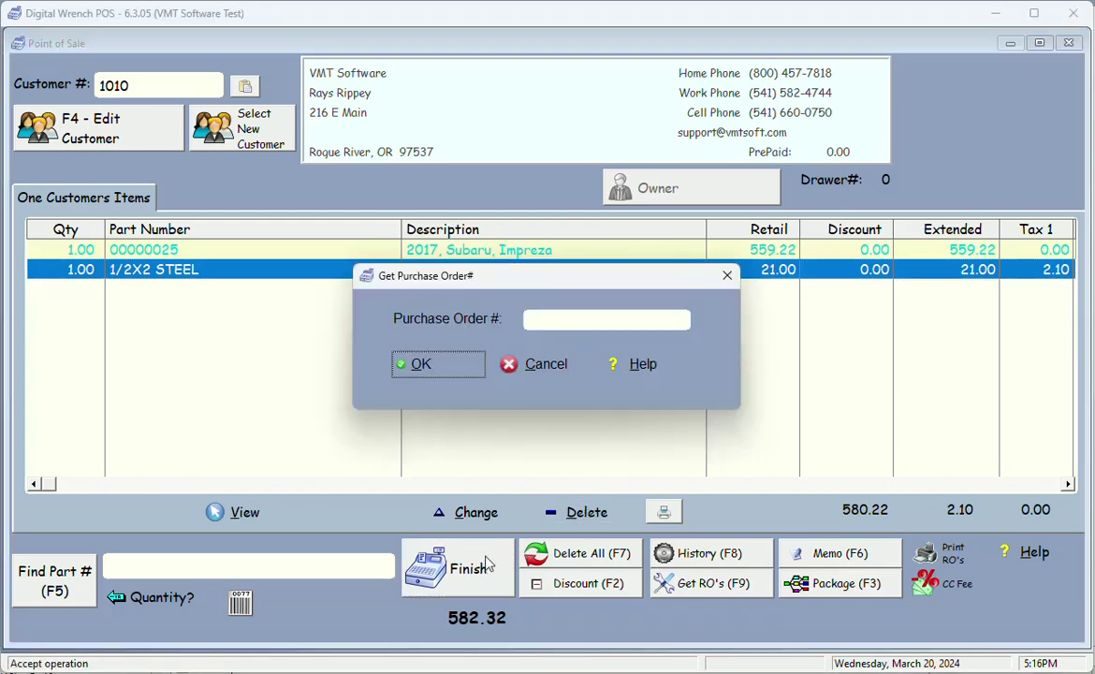
click(478, 369)
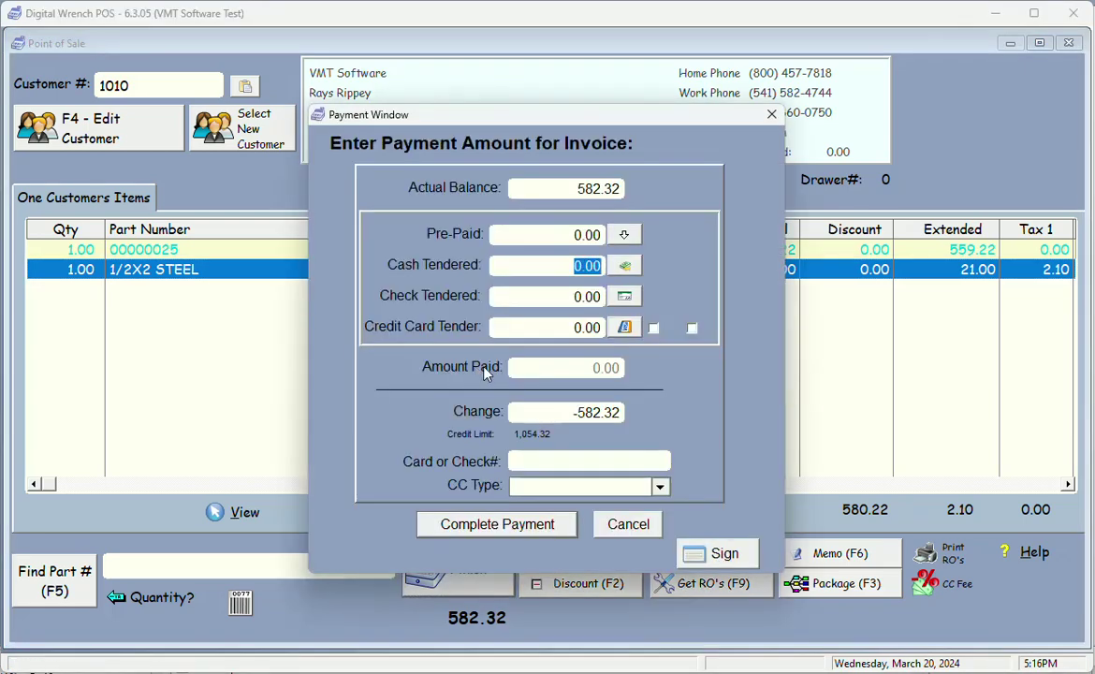
click(622, 327)
click(561, 377)
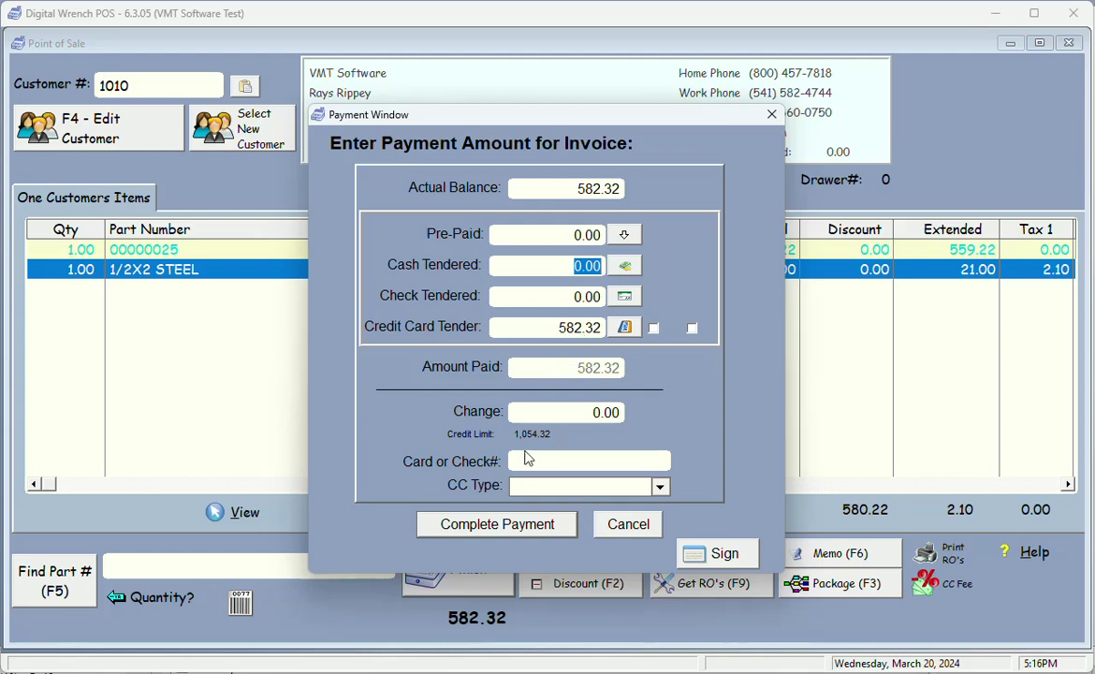
click(506, 527)
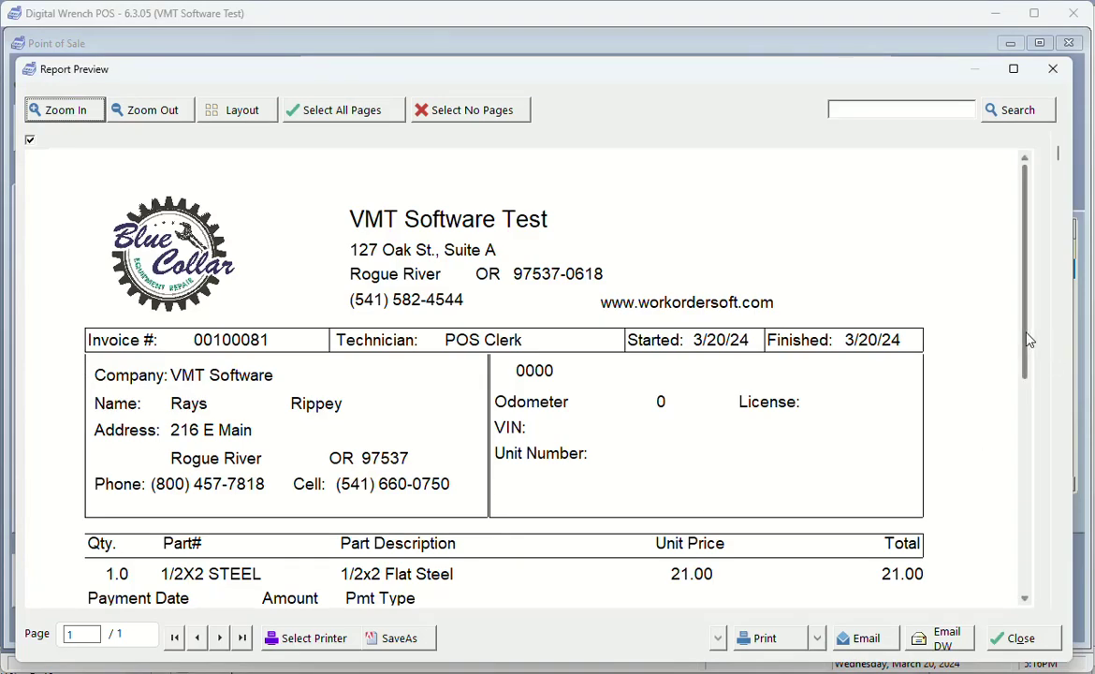
Review the invoice preview for the 1/2X2 STEEL sale down to its totals and signature section, and close it.
scroll(1027, 340, down, 7)
mouse_move(1023, 500)
mouse_down()
mouse_move(1022, 561)
mouse_move(1027, 477)
mouse_up()
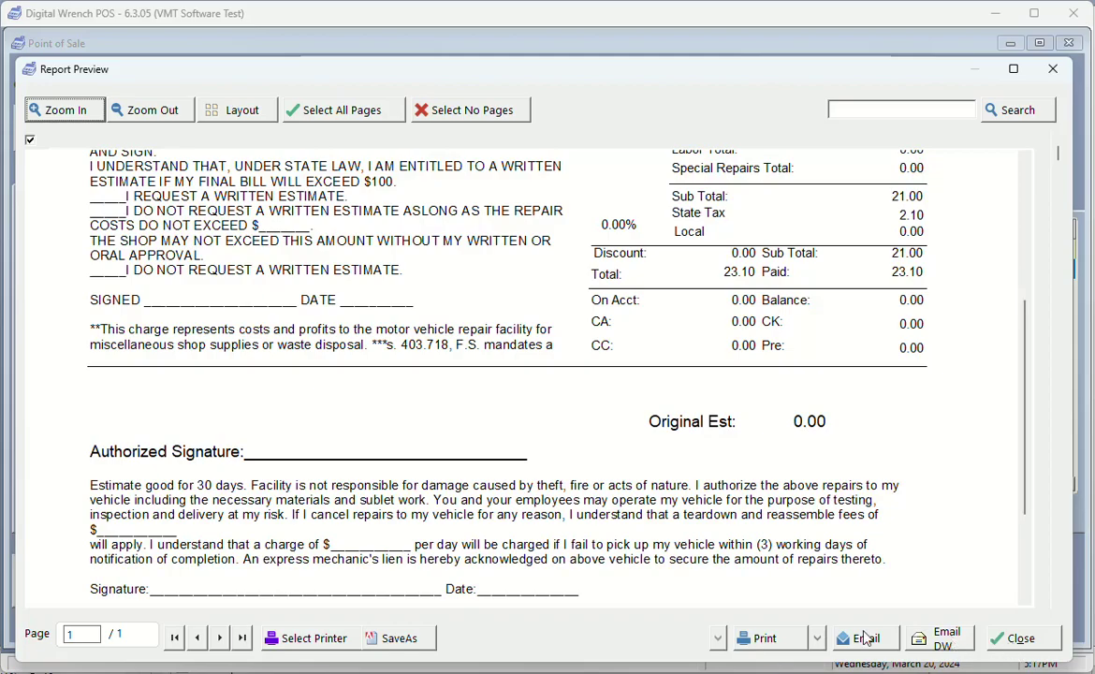
click(1020, 637)
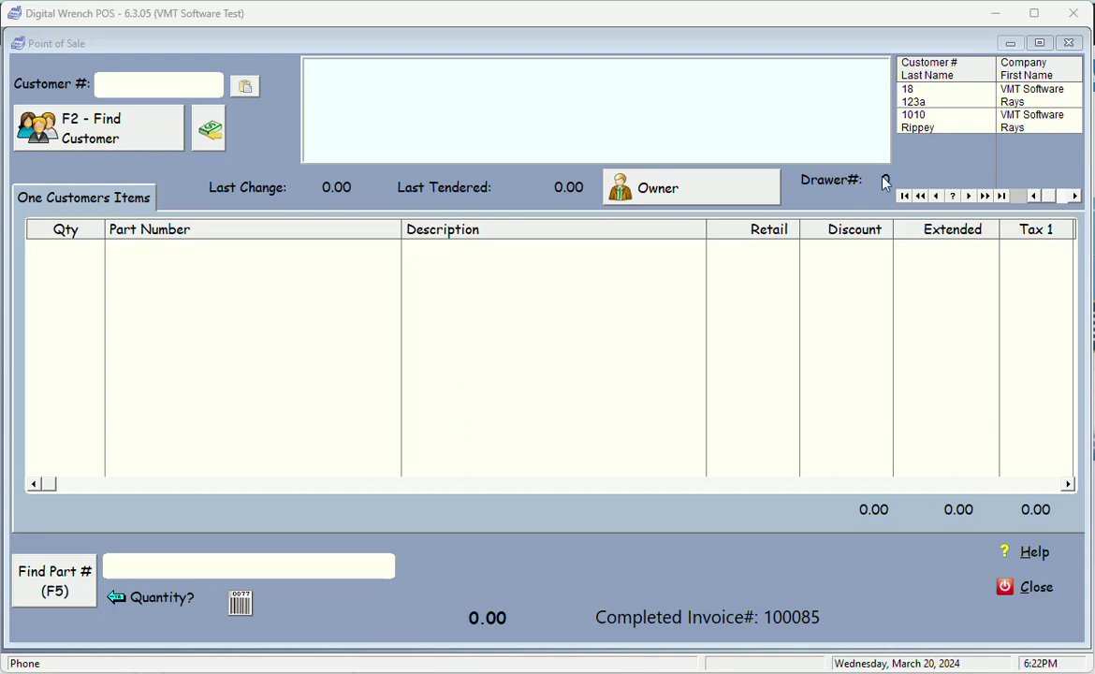
Load the second listed VMT Software customer, switch the credit card fee on and switch it back off.
click(933, 127)
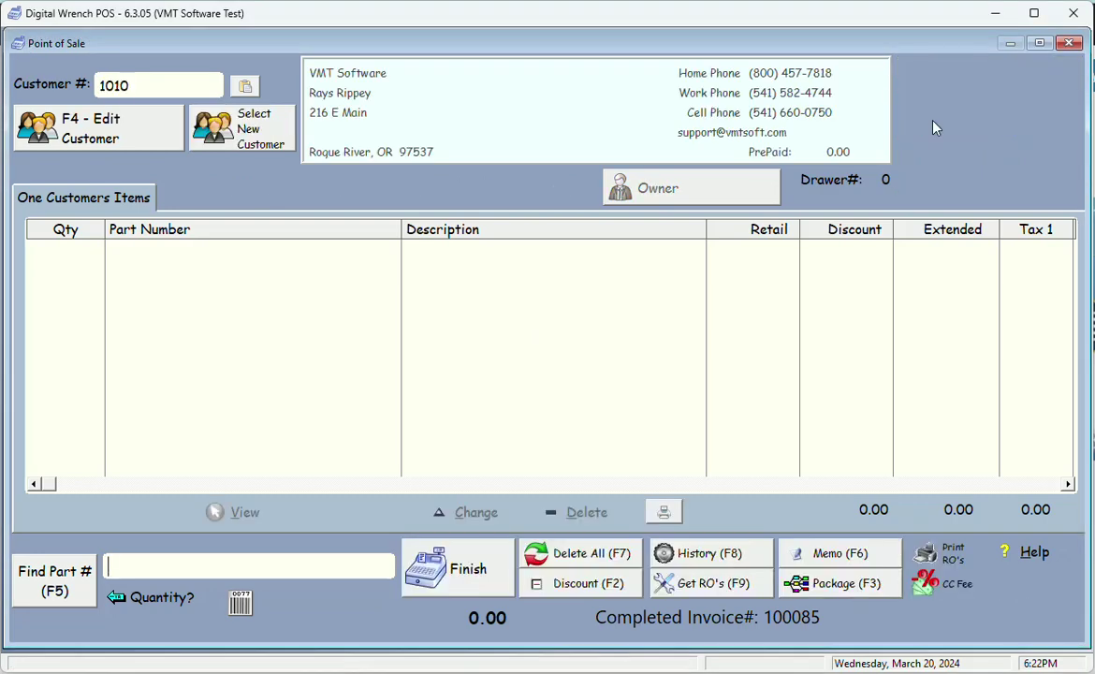
click(931, 590)
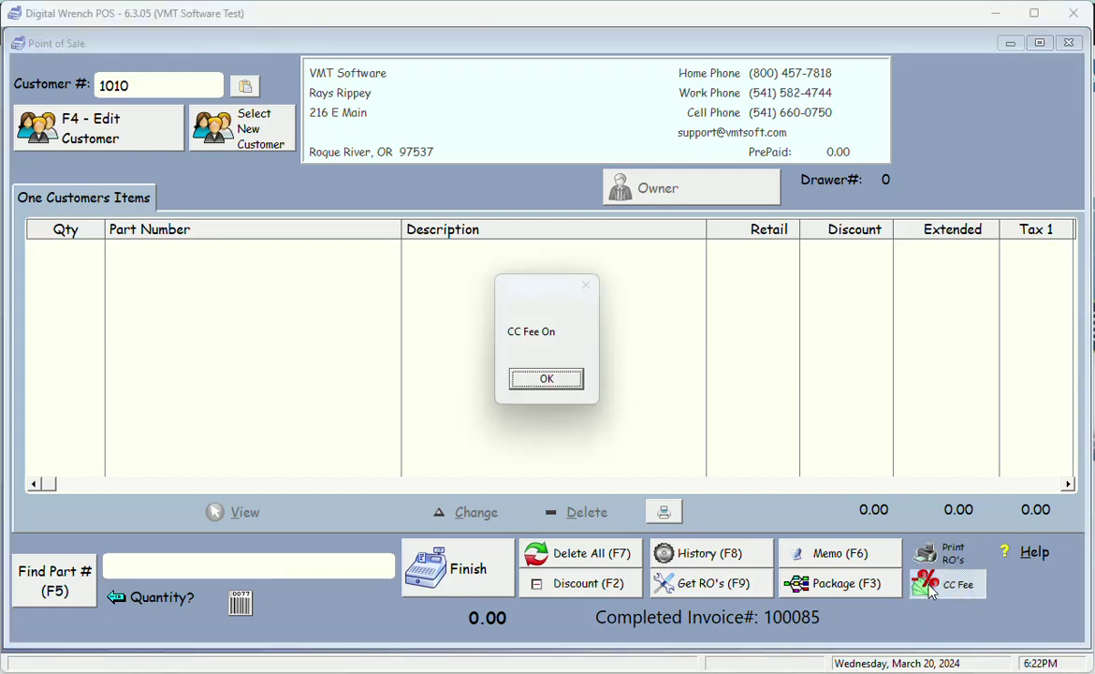
click(545, 378)
click(947, 587)
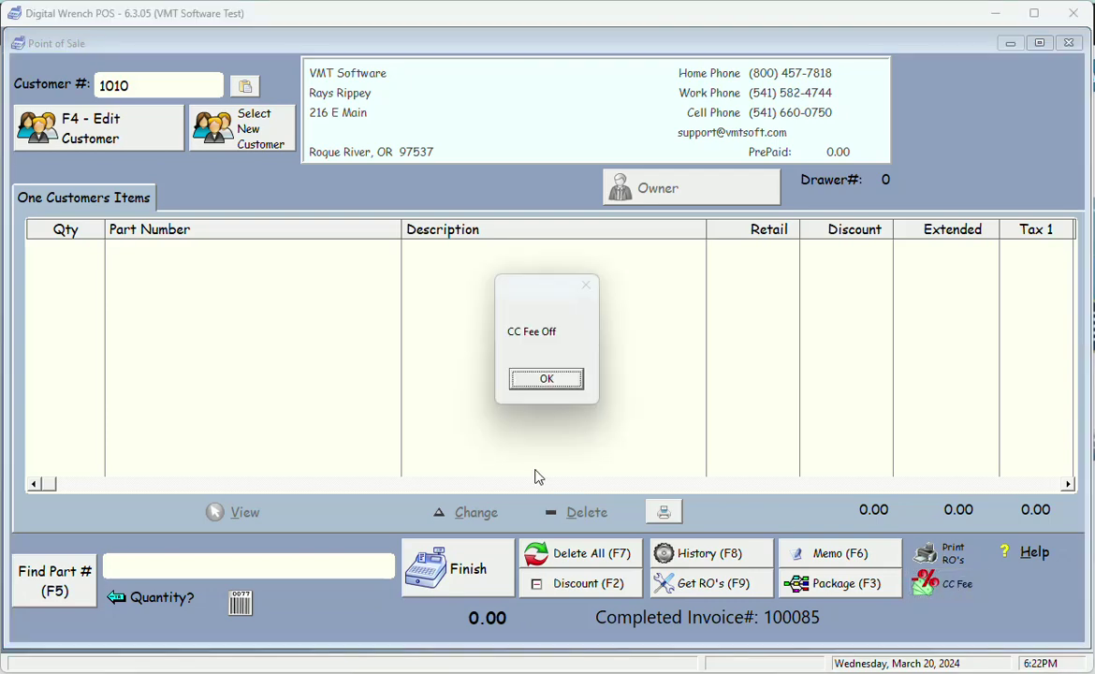
click(533, 385)
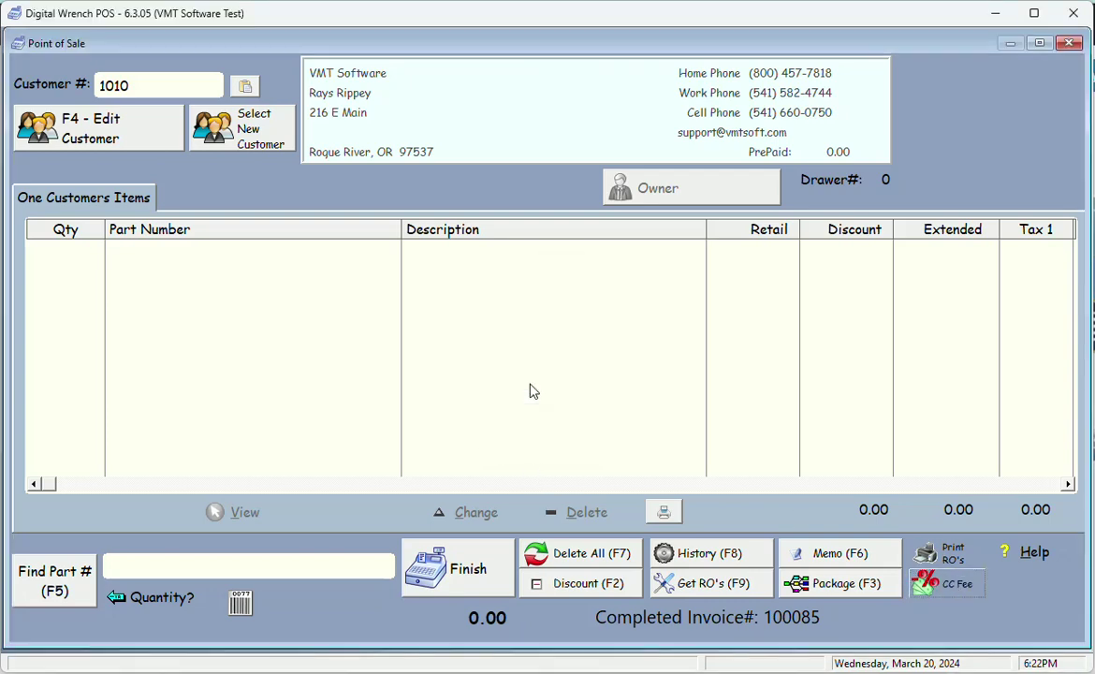
Turn on repair order printing and pull the customer's completed repair order with a balance into the sale.
click(950, 558)
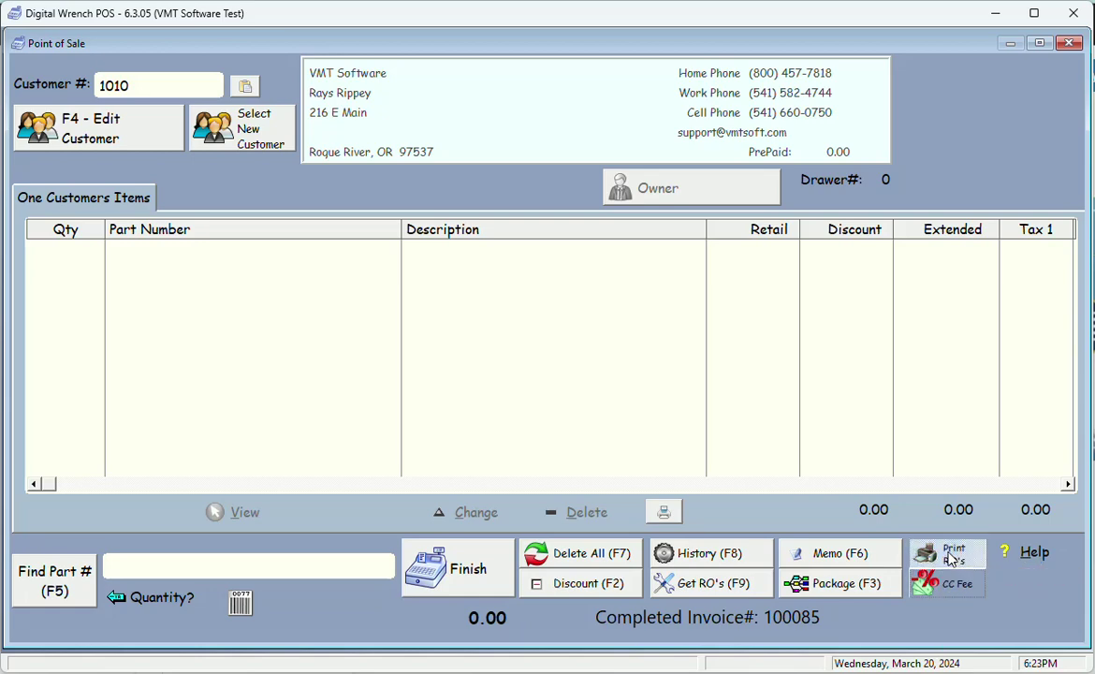
click(732, 585)
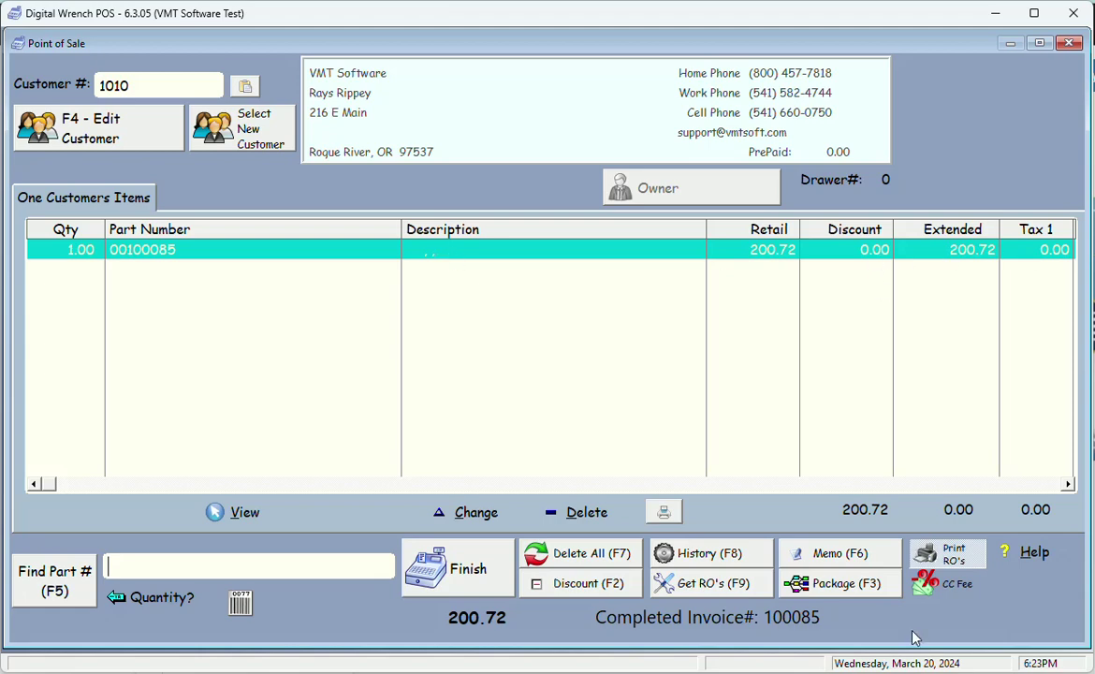
Finish the sale without a purchase order number, paying the full 200.72 in cash, and close the printed invoice's preview.
click(470, 580)
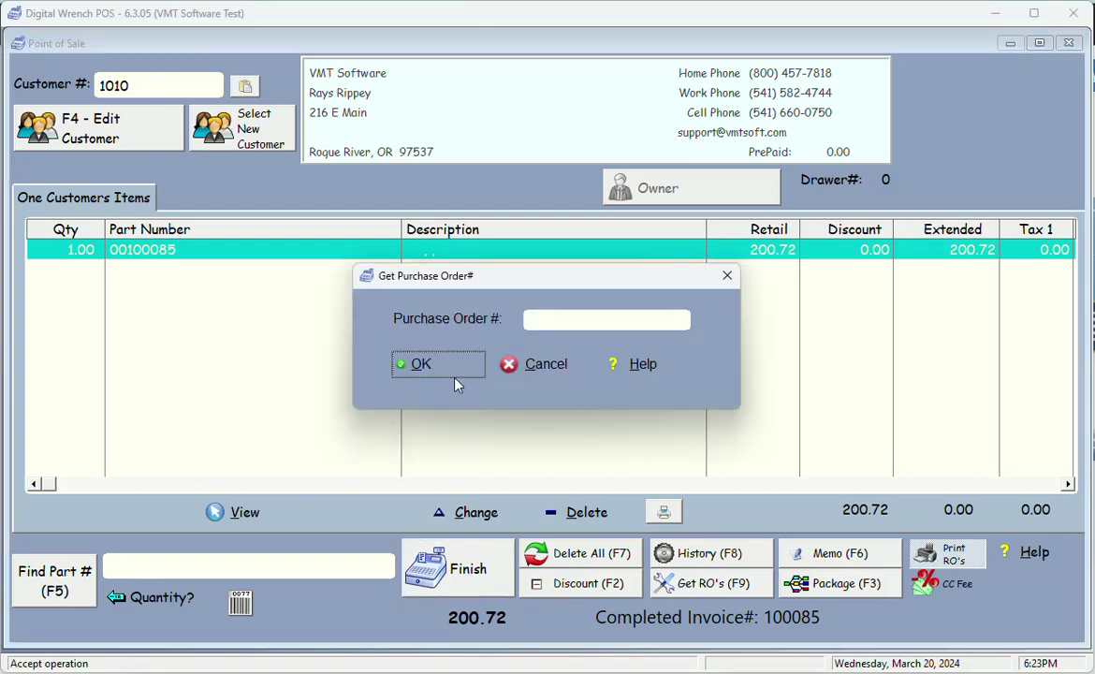
click(452, 369)
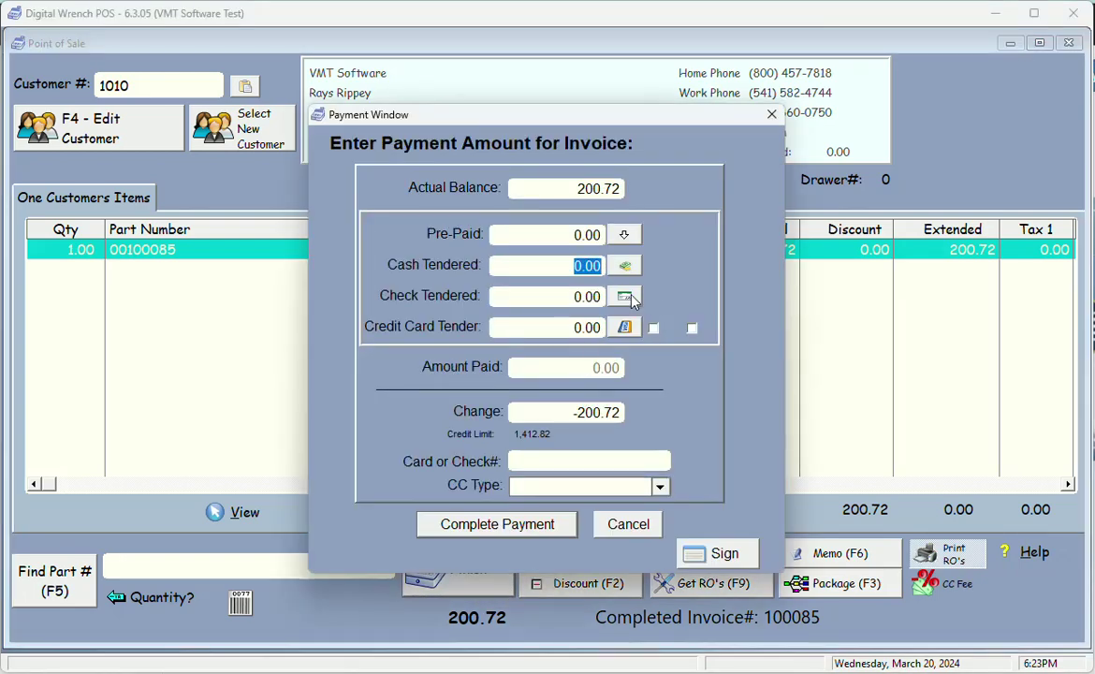
click(623, 269)
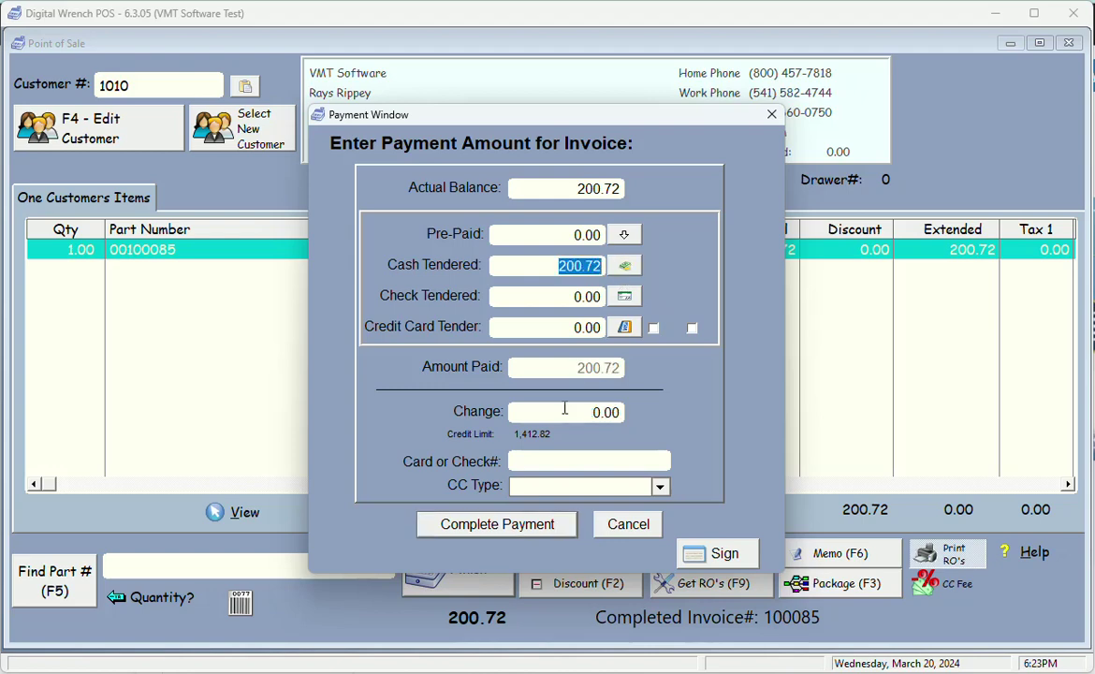
click(497, 526)
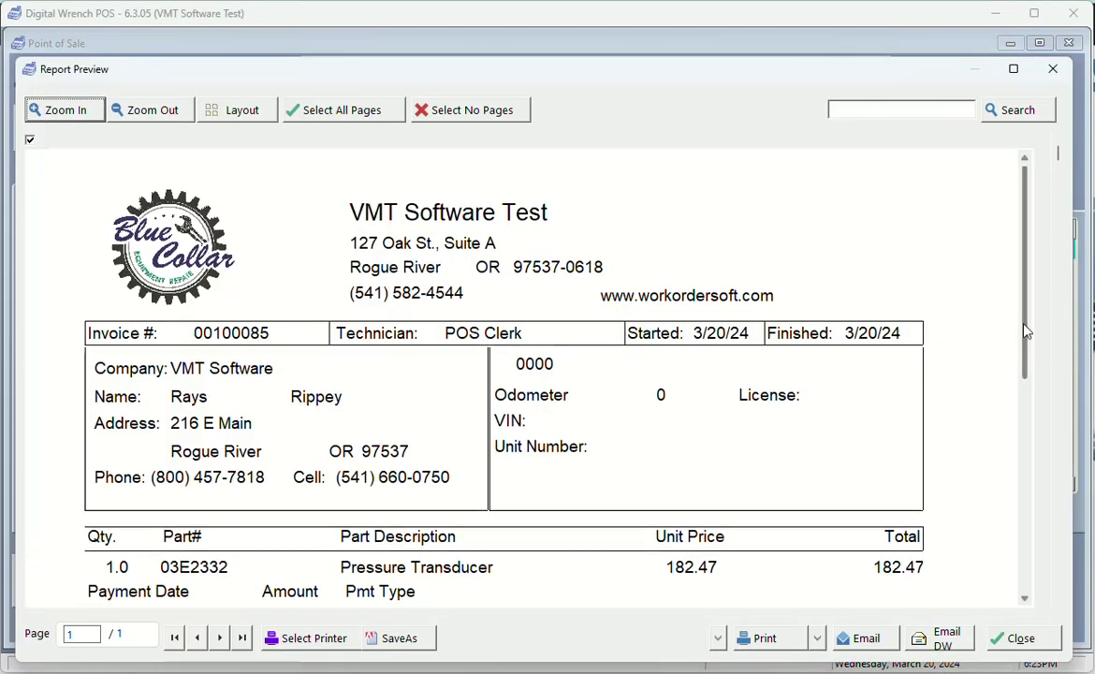
mouse_move(1024, 329)
mouse_down()
mouse_move(1029, 508)
mouse_move(1030, 266)
mouse_move(1034, 494)
mouse_move(1028, 279)
mouse_up()
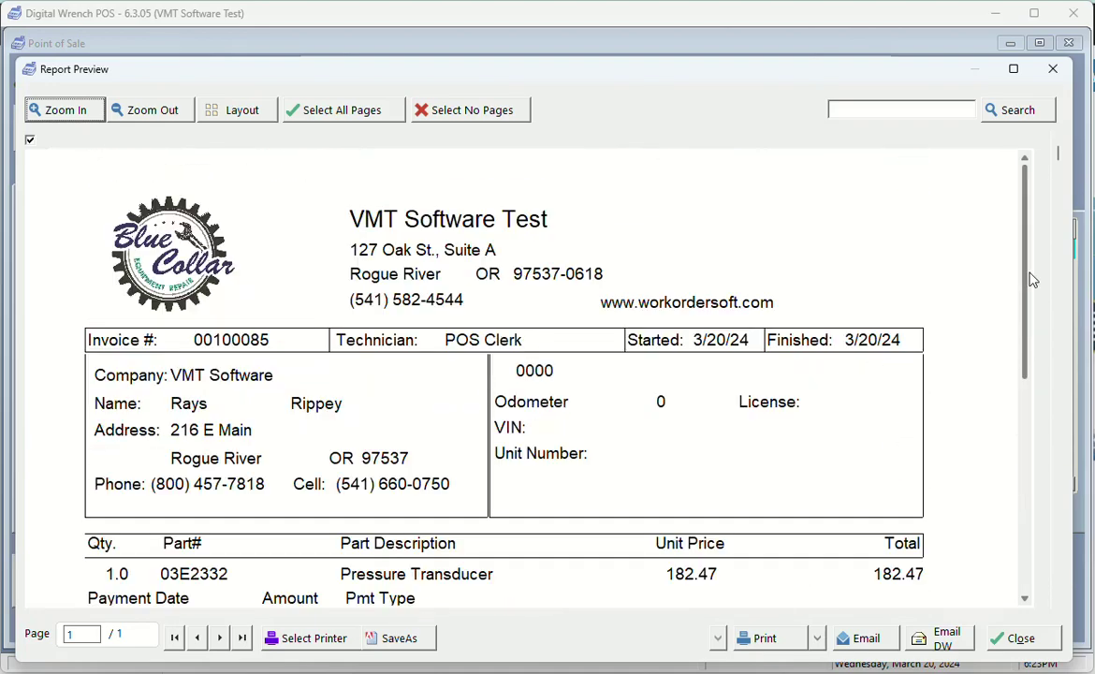
click(1020, 637)
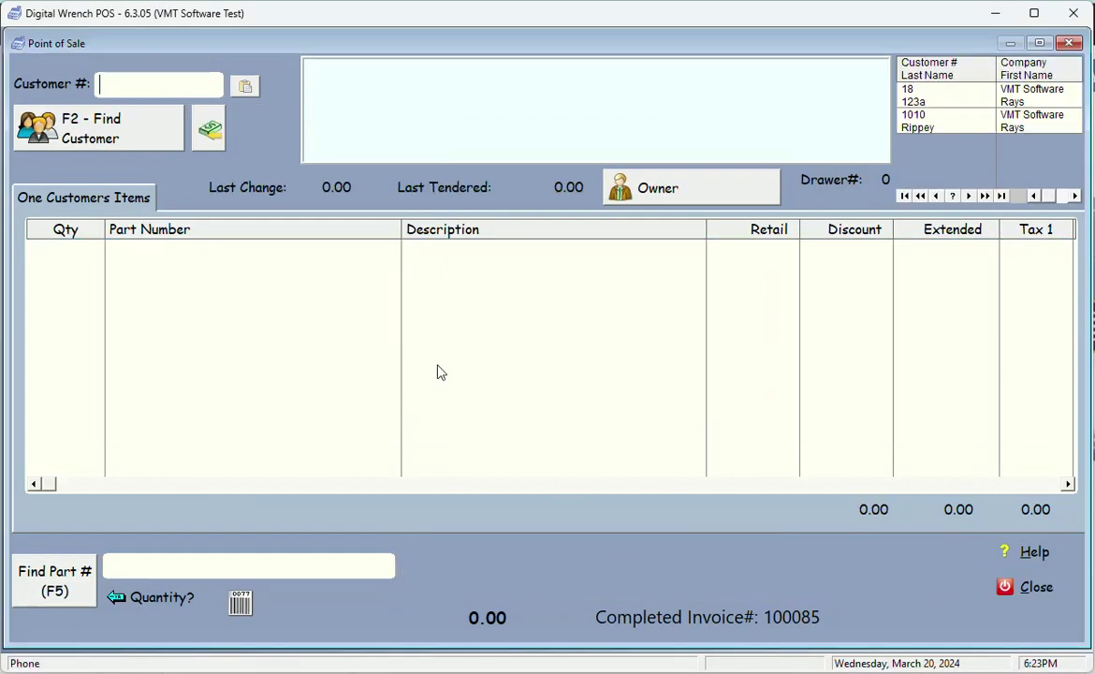
double_click(919, 121)
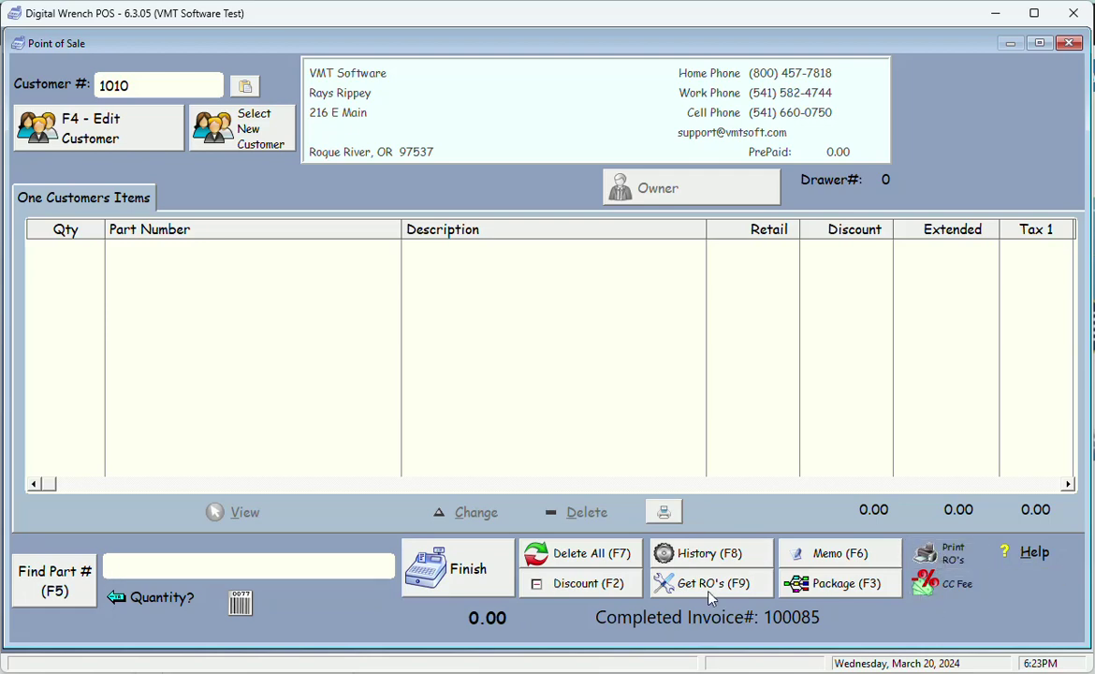
click(56, 589)
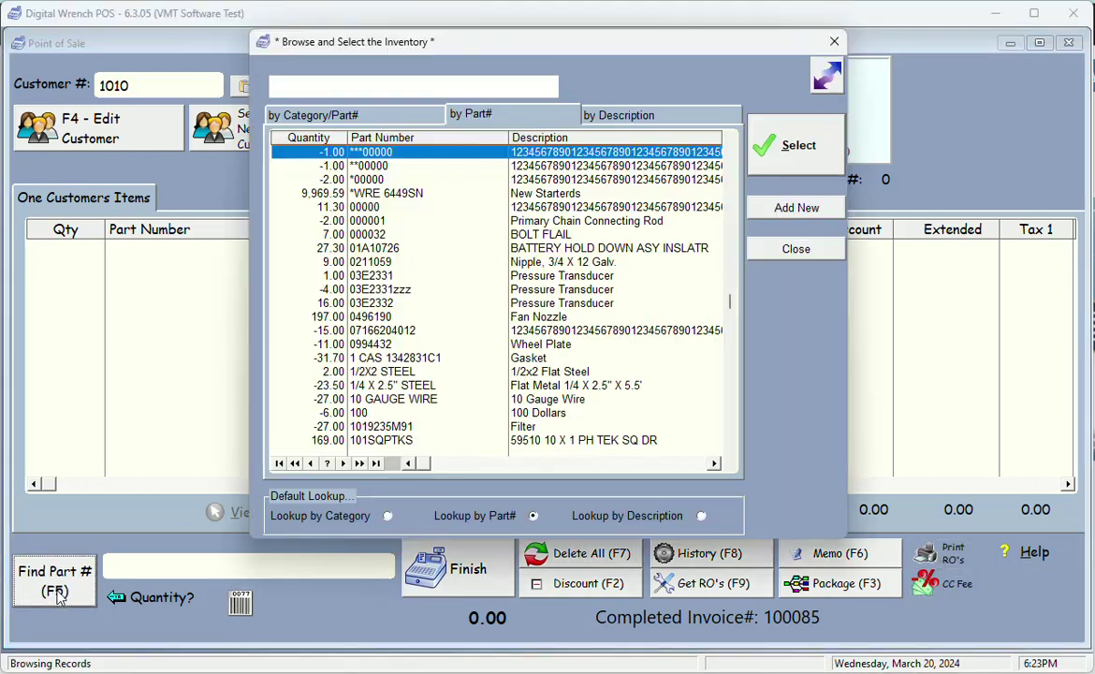
double_click(394, 333)
click(77, 567)
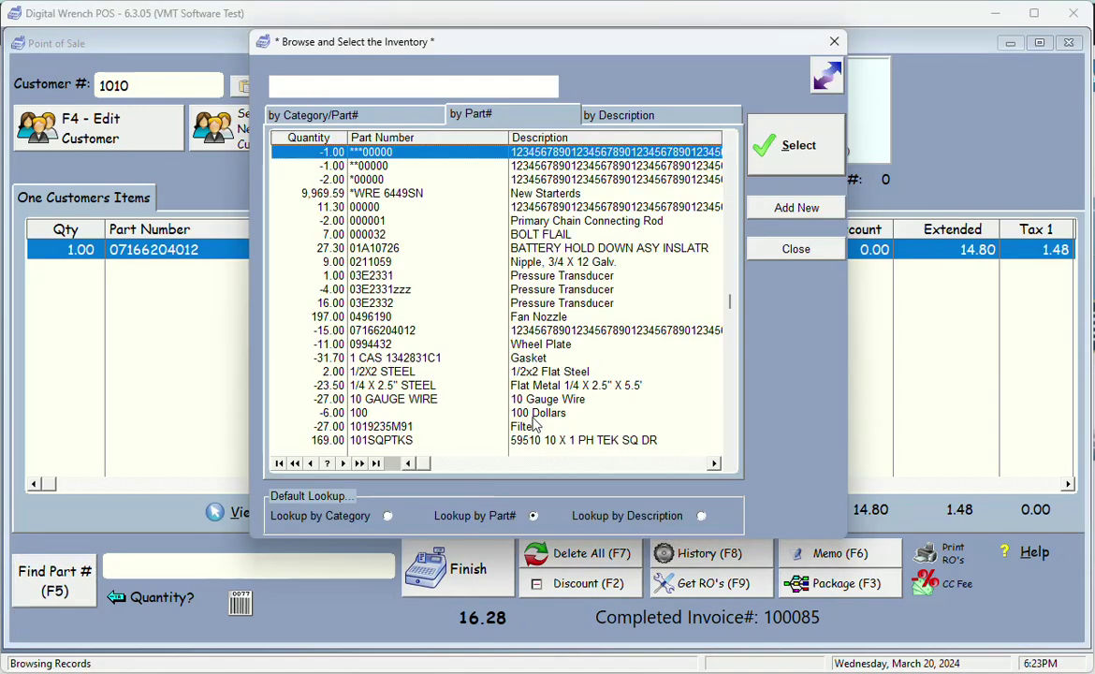
double_click(484, 377)
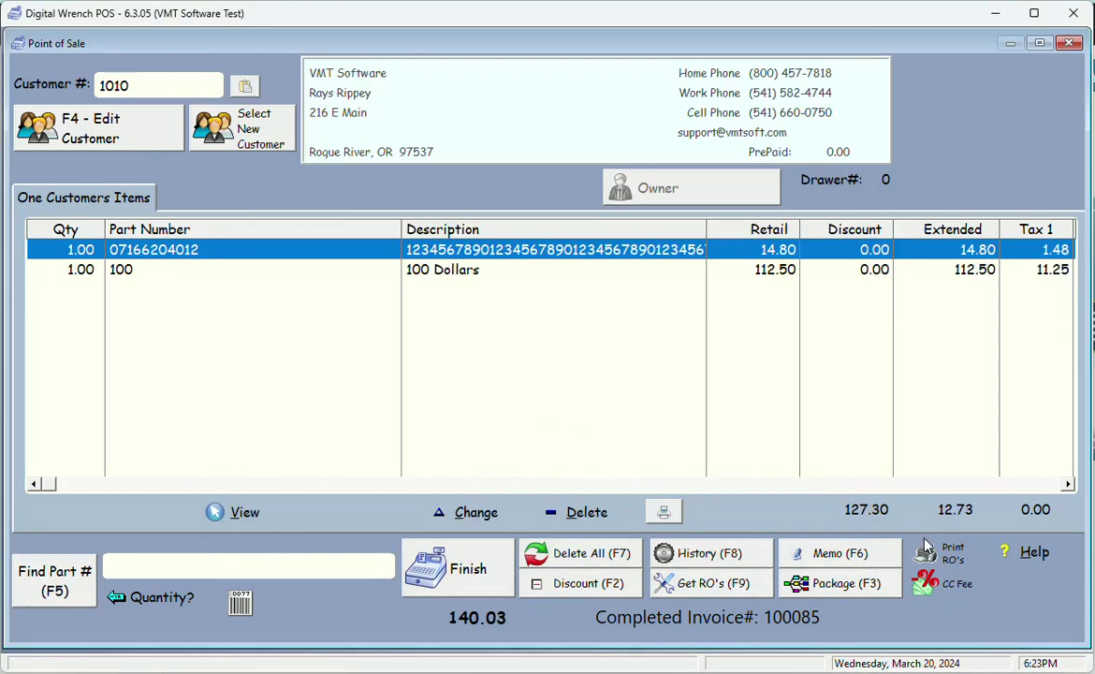
mouse_move(942, 589)
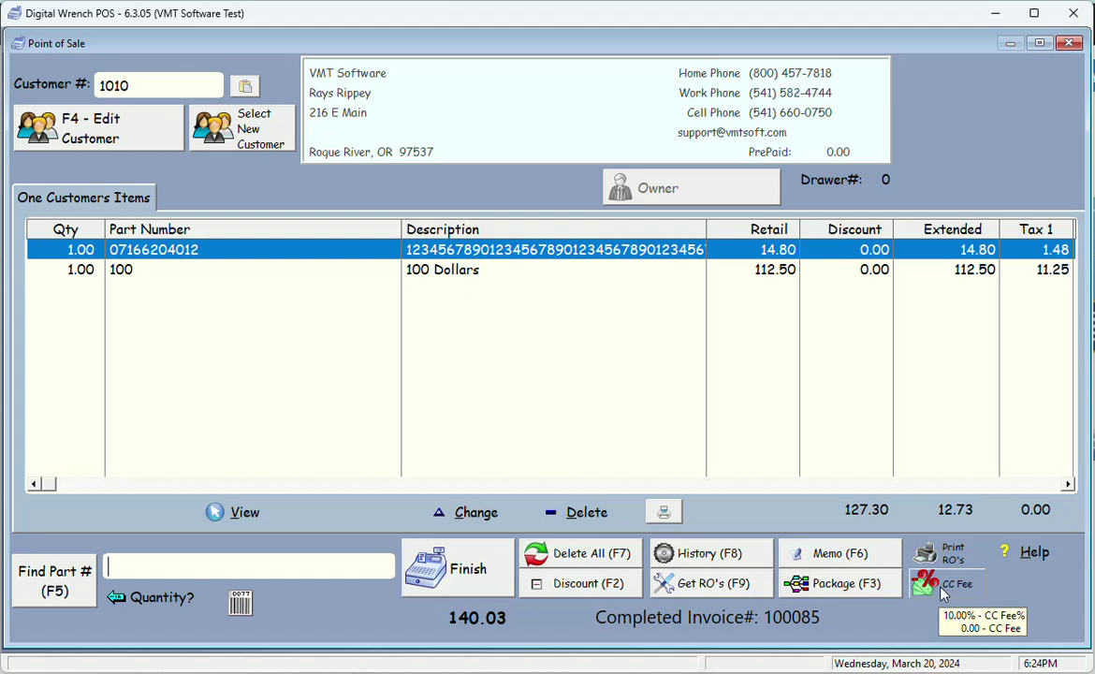
Turn on the credit card fee and finish the sale, paying the full 154.03 in cash.
click(958, 589)
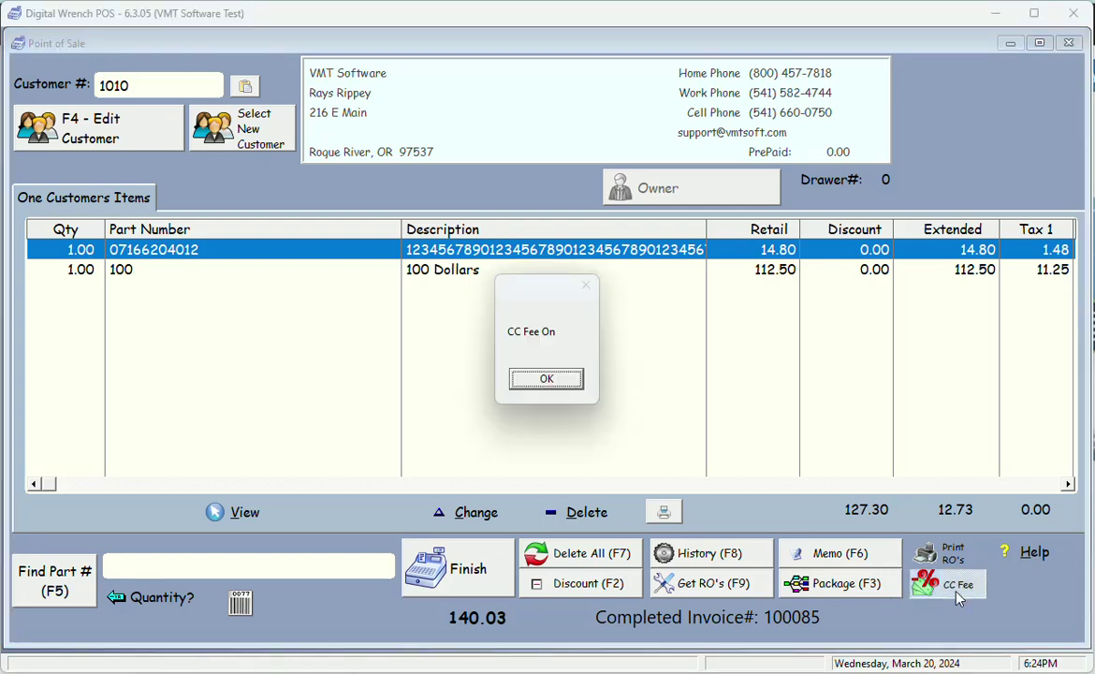
click(545, 379)
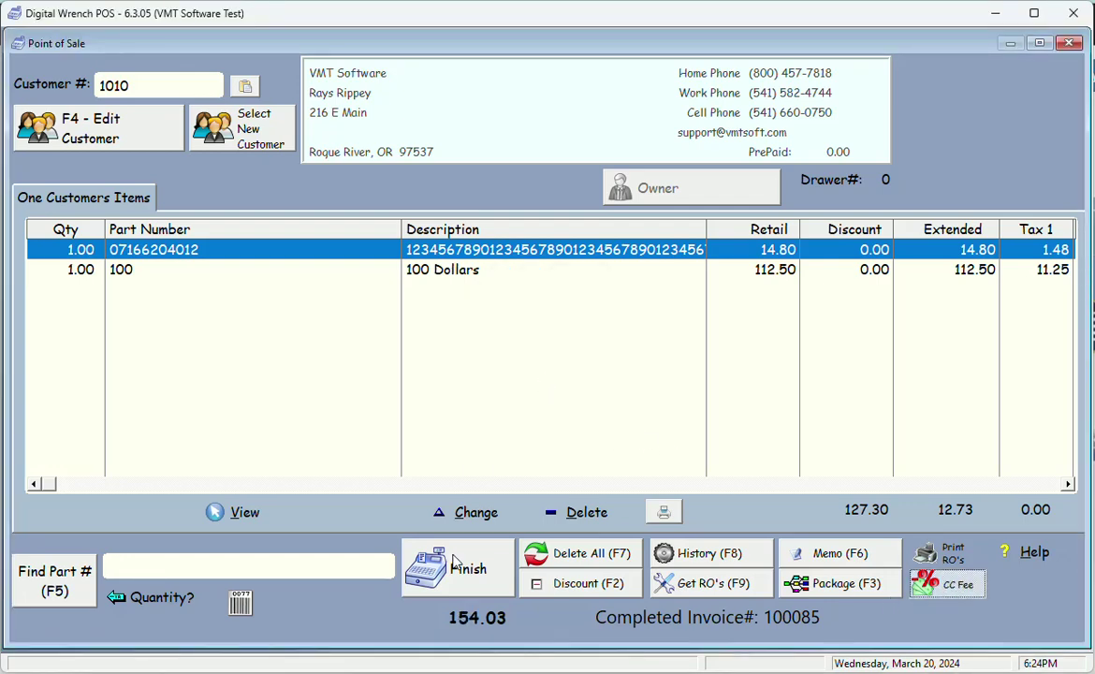
click(428, 370)
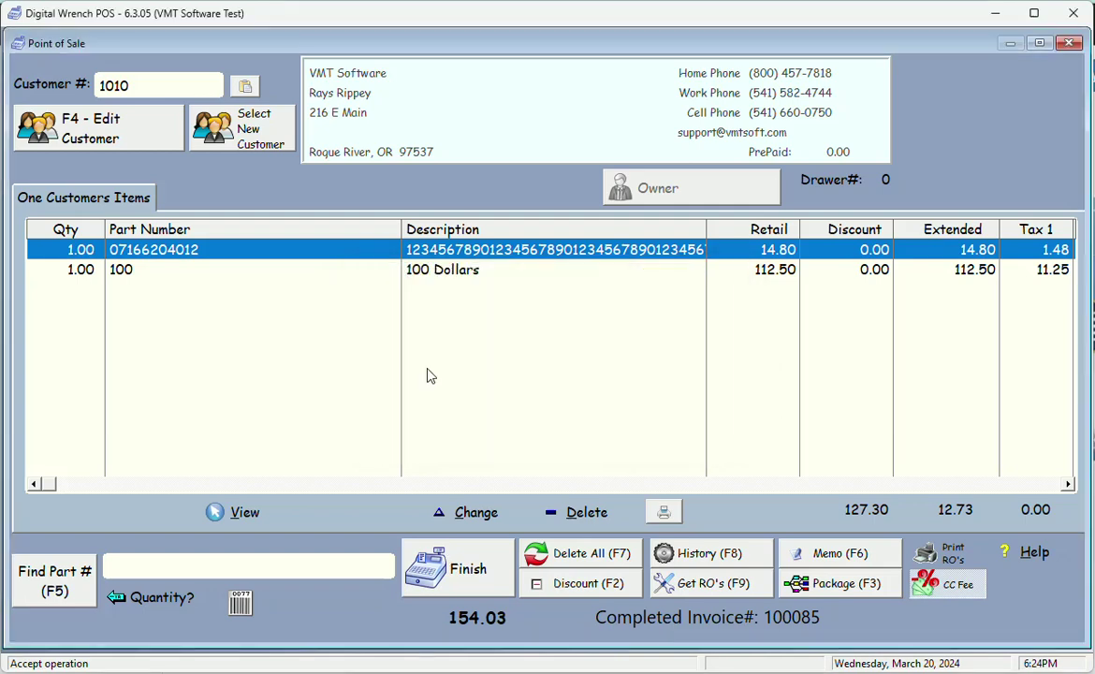
click(624, 266)
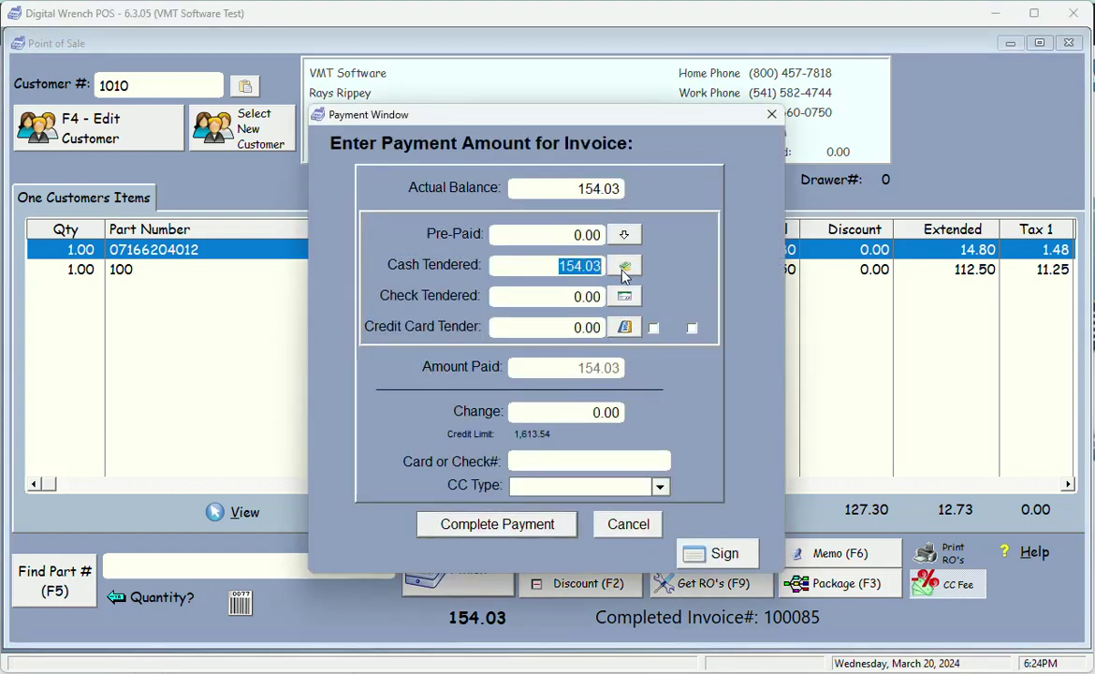
click(512, 532)
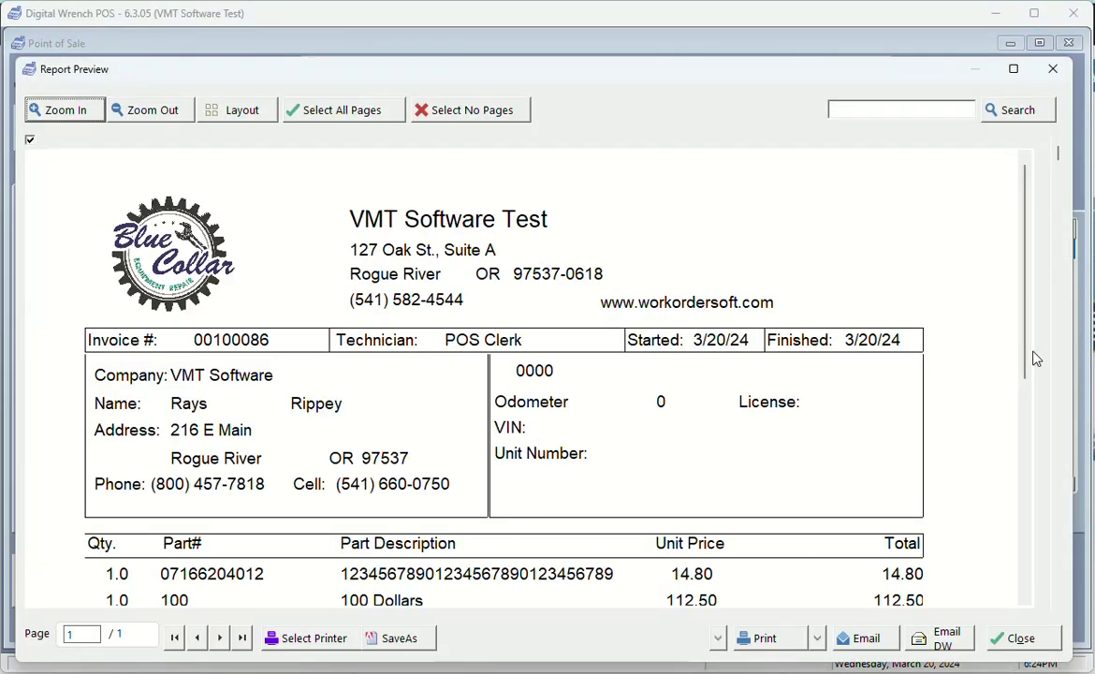
Examine the payment and totals sections of the printed invoice's preview and close it.
drag(1025, 355, 1033, 464)
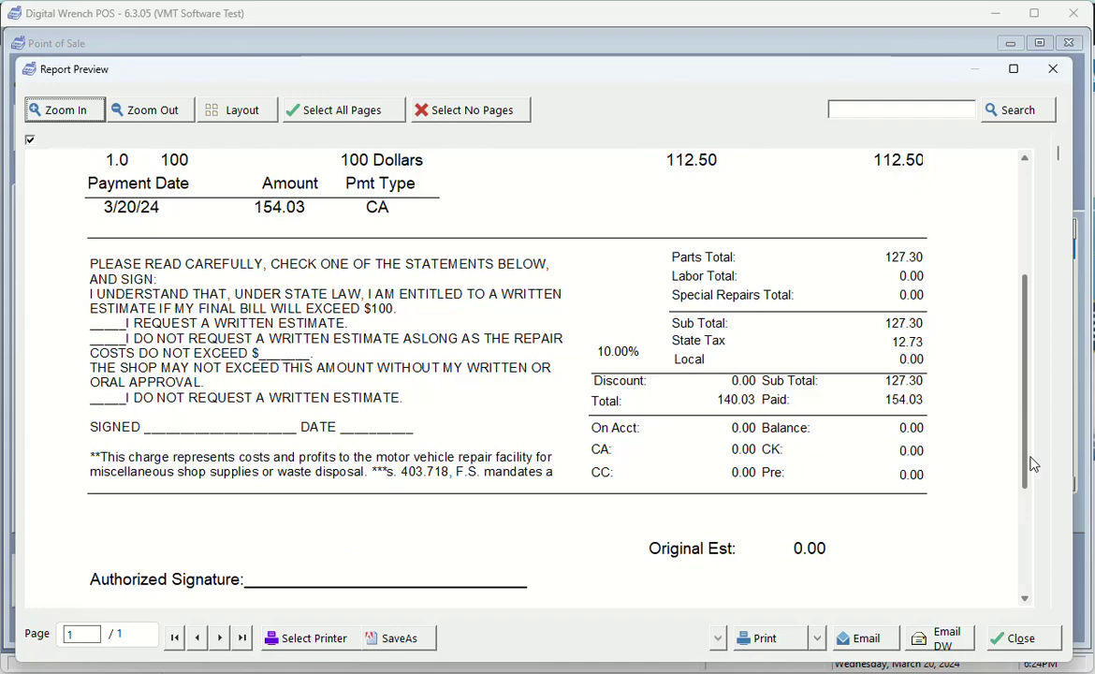
drag(1033, 464, 1026, 431)
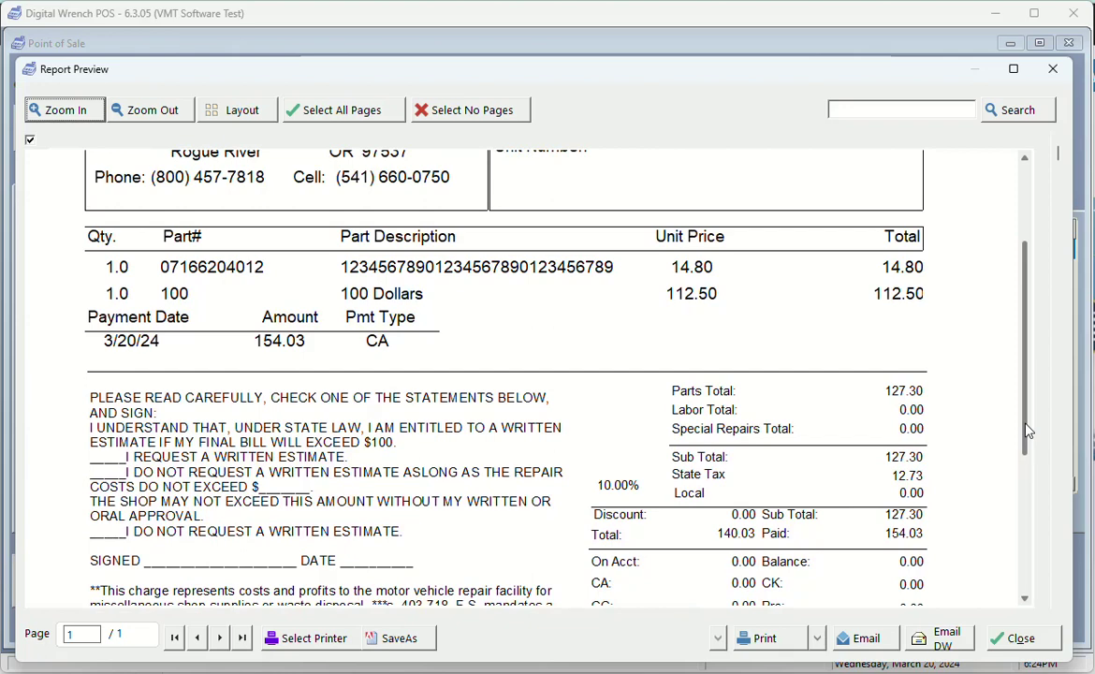
click(1009, 639)
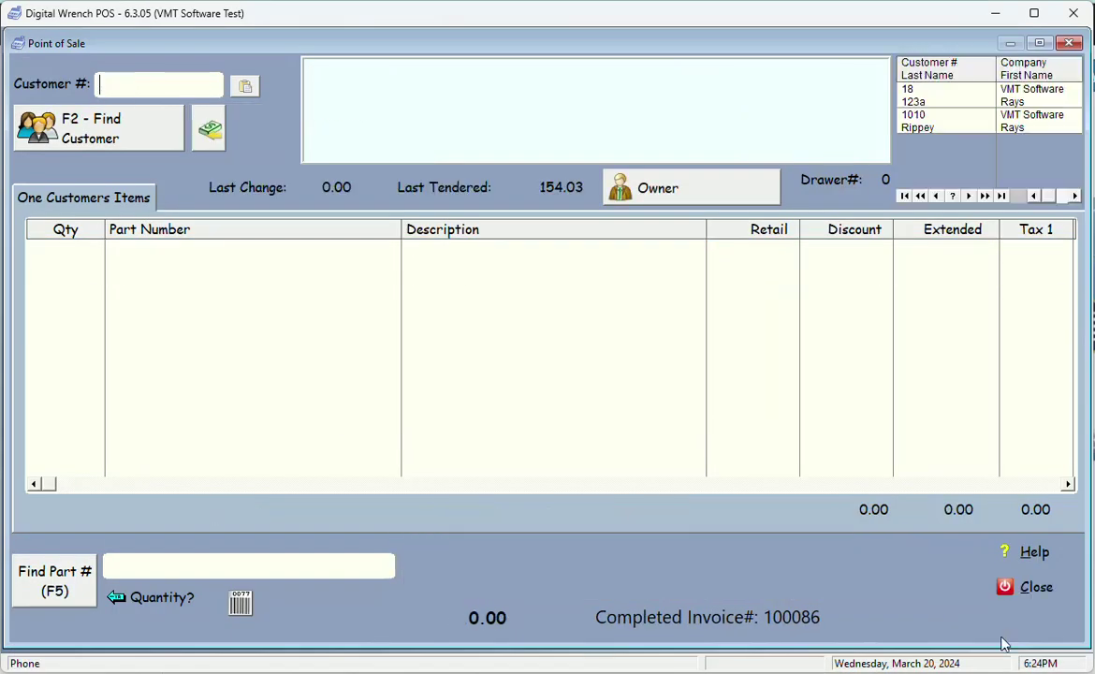
Reload the second listed VMT Software customer and browse the history of parts sold to them.
click(915, 124)
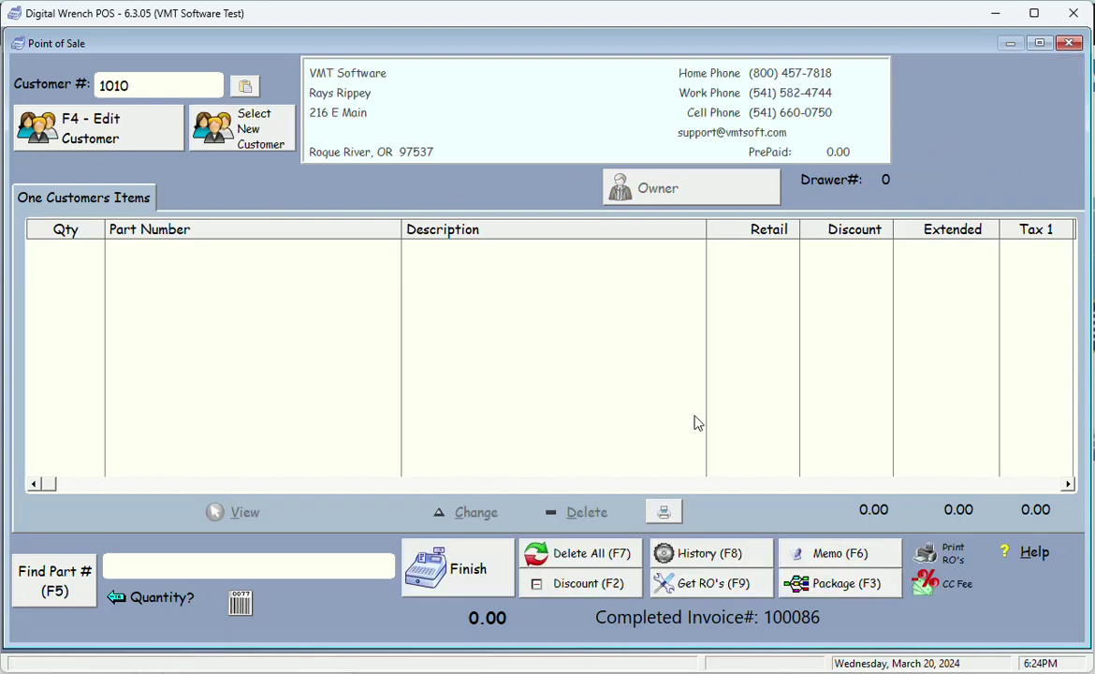
click(697, 555)
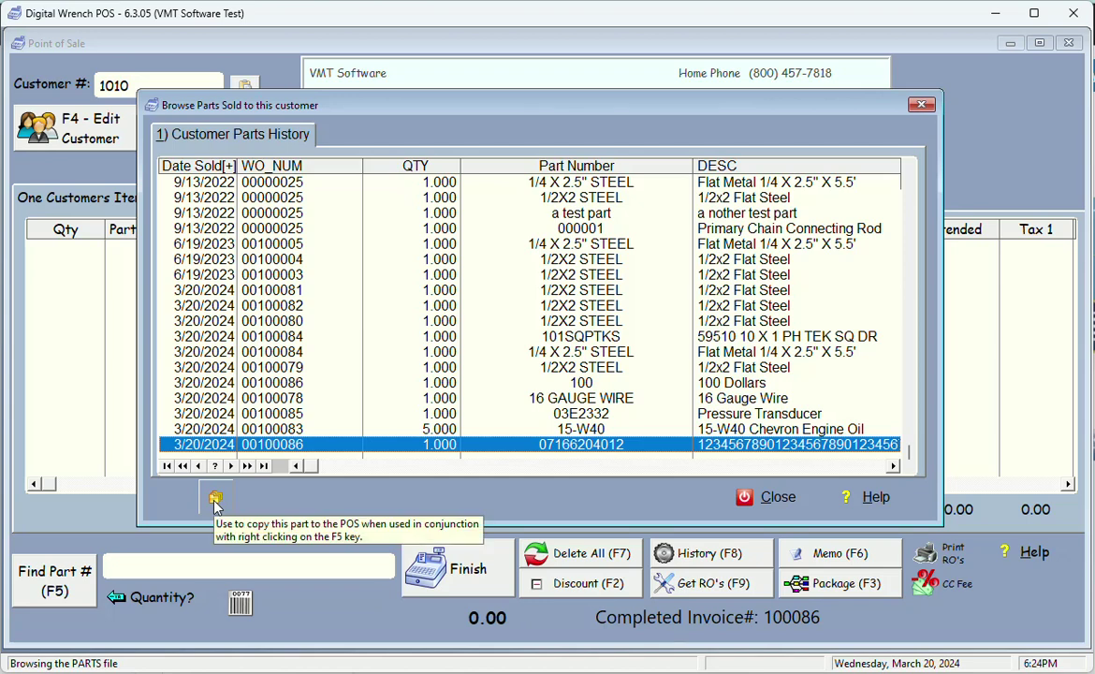
click(216, 502)
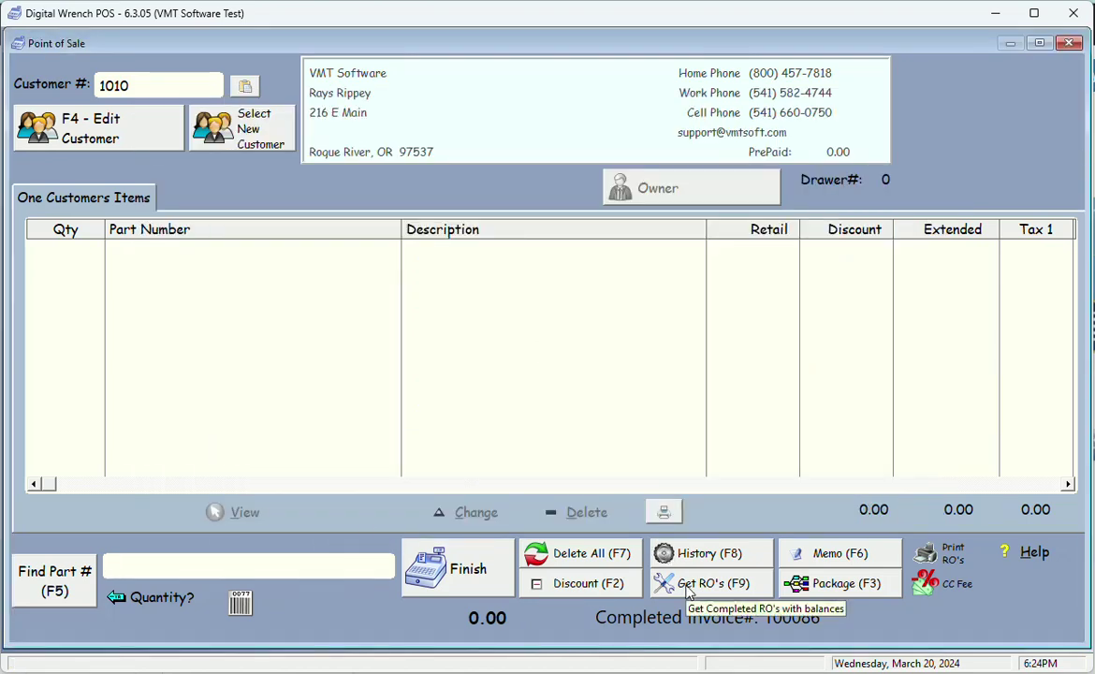
Examine the credit card fee and totals on the just-completed sale's repair order, and leave it without saving.
click(688, 589)
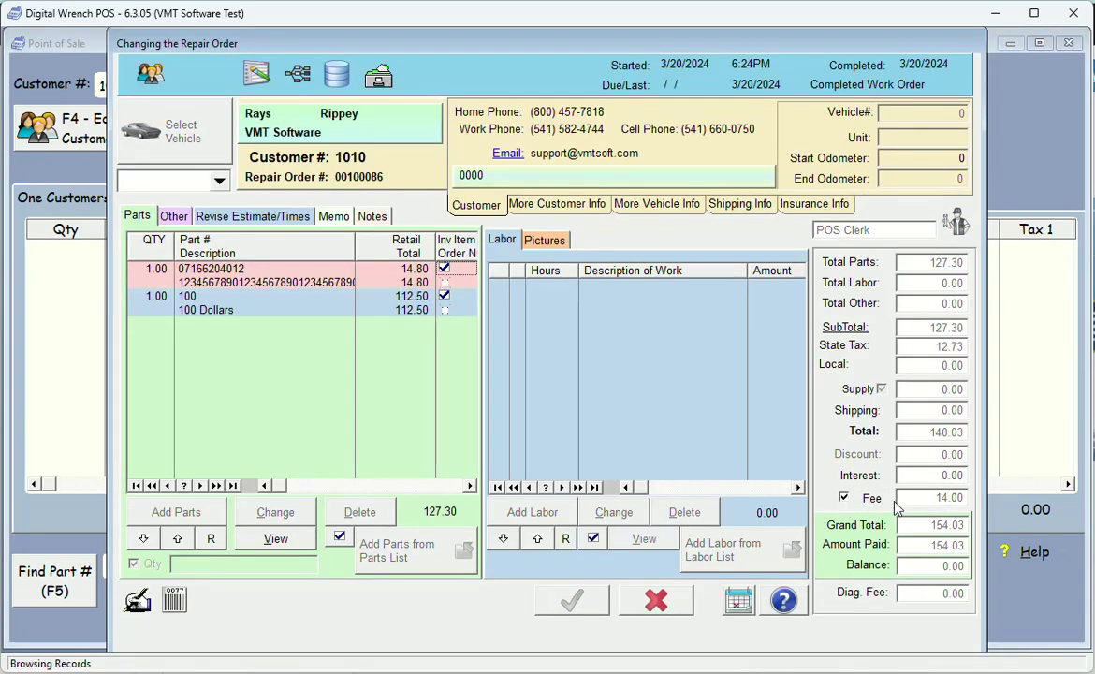
click(645, 601)
click(543, 380)
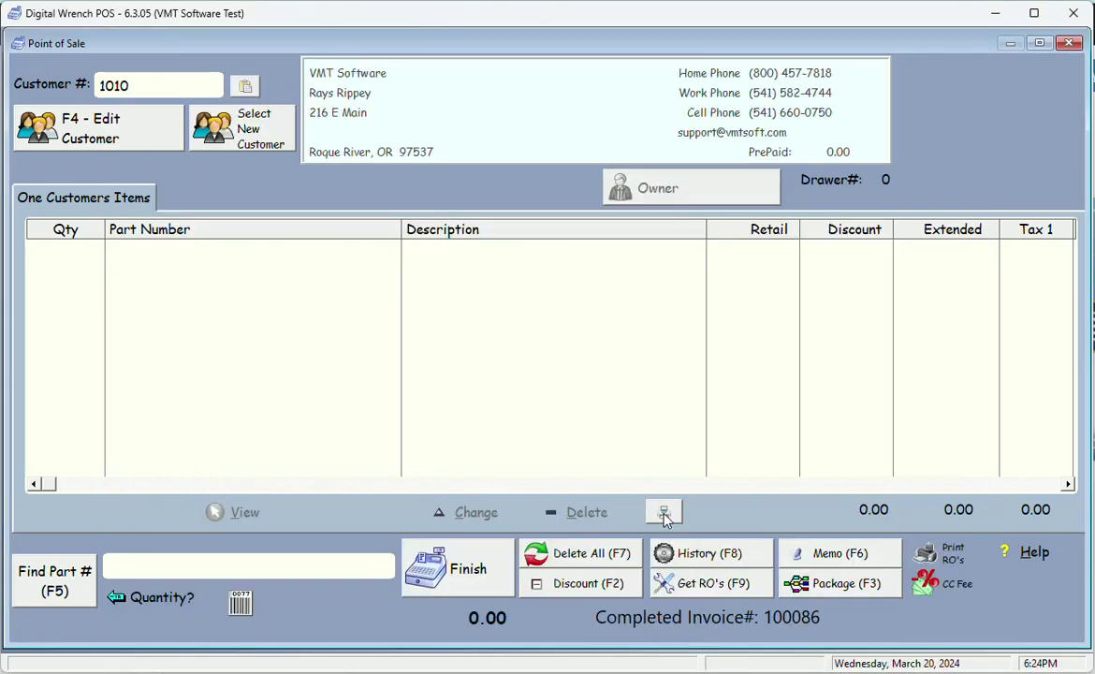
Add parts 0994432 (Wheel Plate), 101SQPTKS and ***00000 to the new sale, leaving the serial number blank.
click(53, 587)
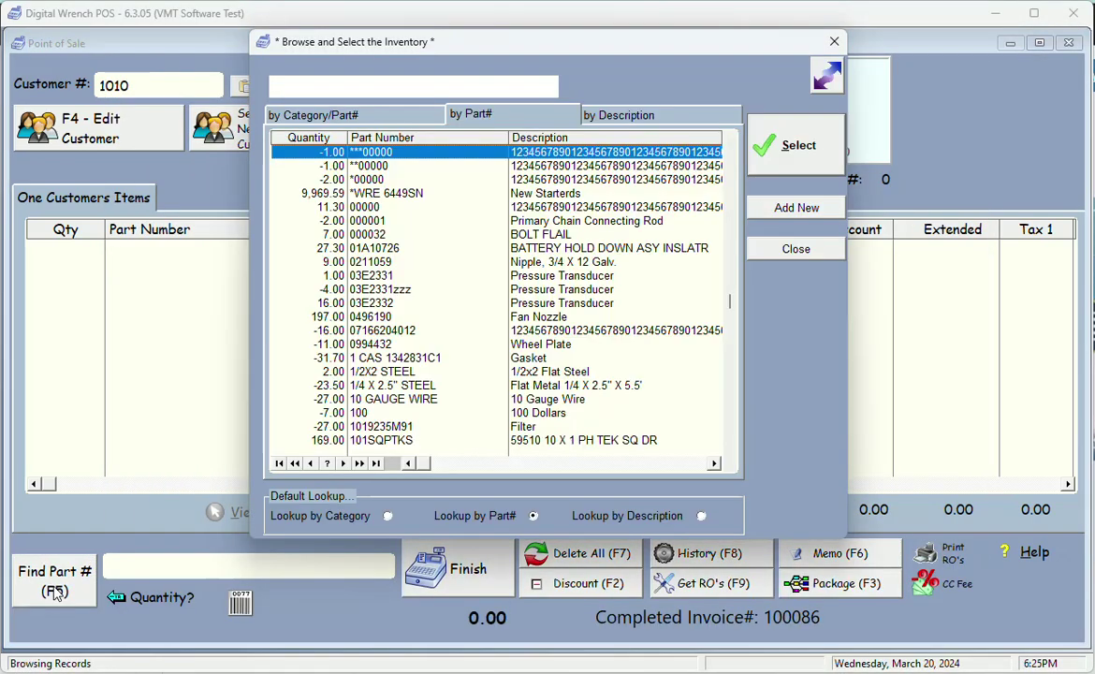
double_click(534, 344)
click(52, 582)
click(449, 440)
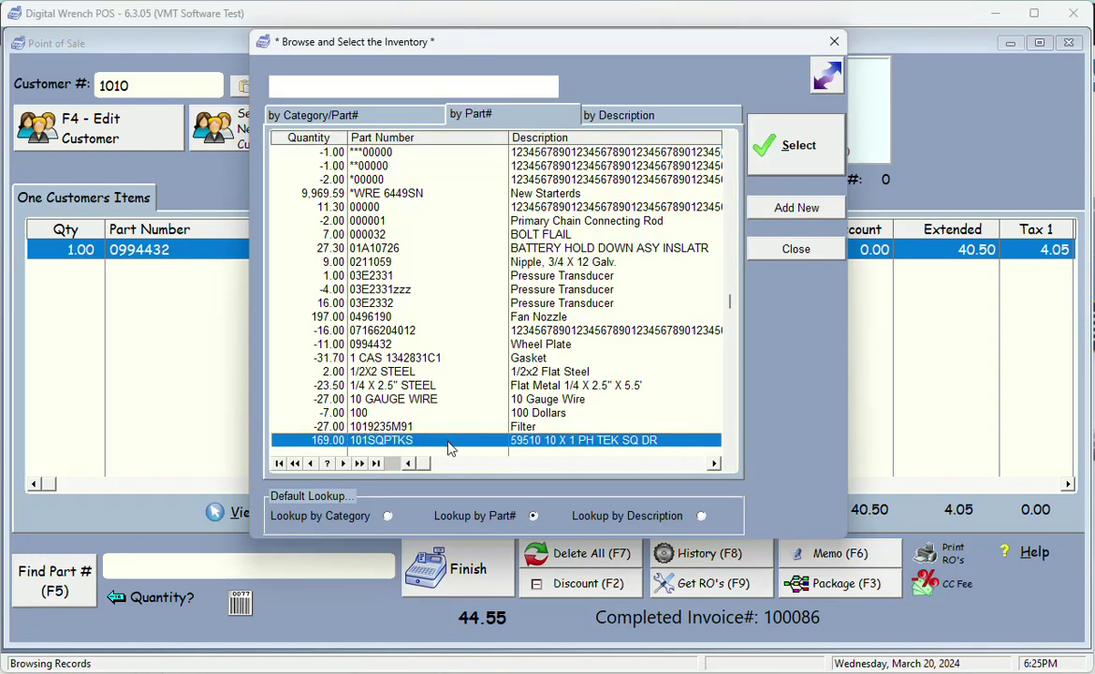
double_click(449, 440)
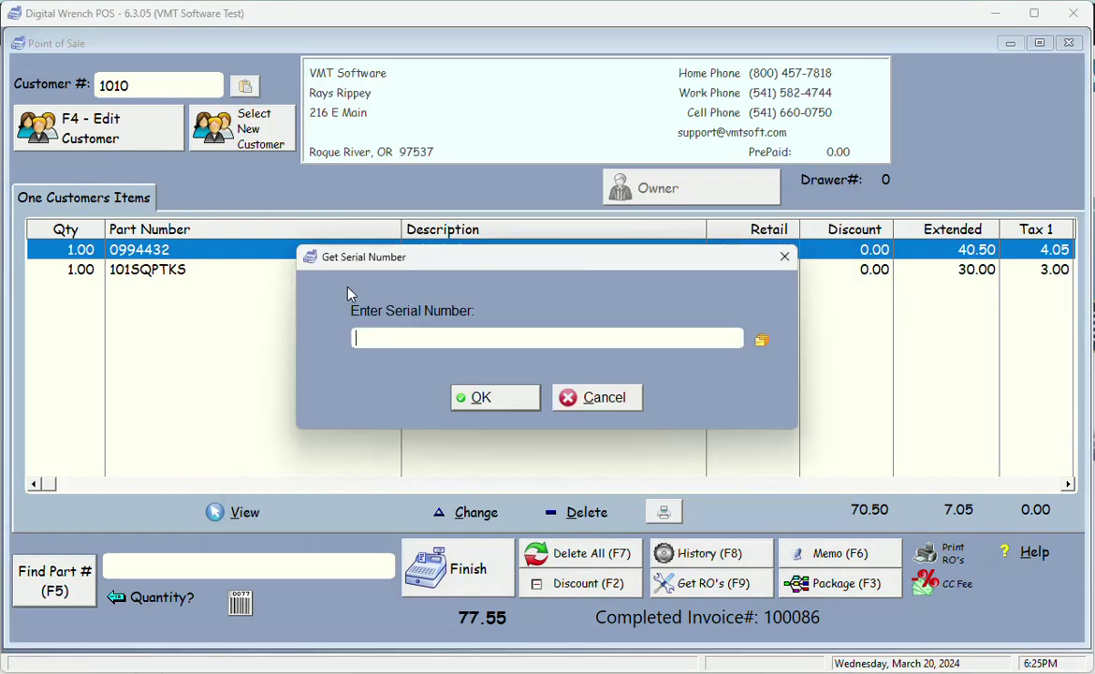
click(468, 397)
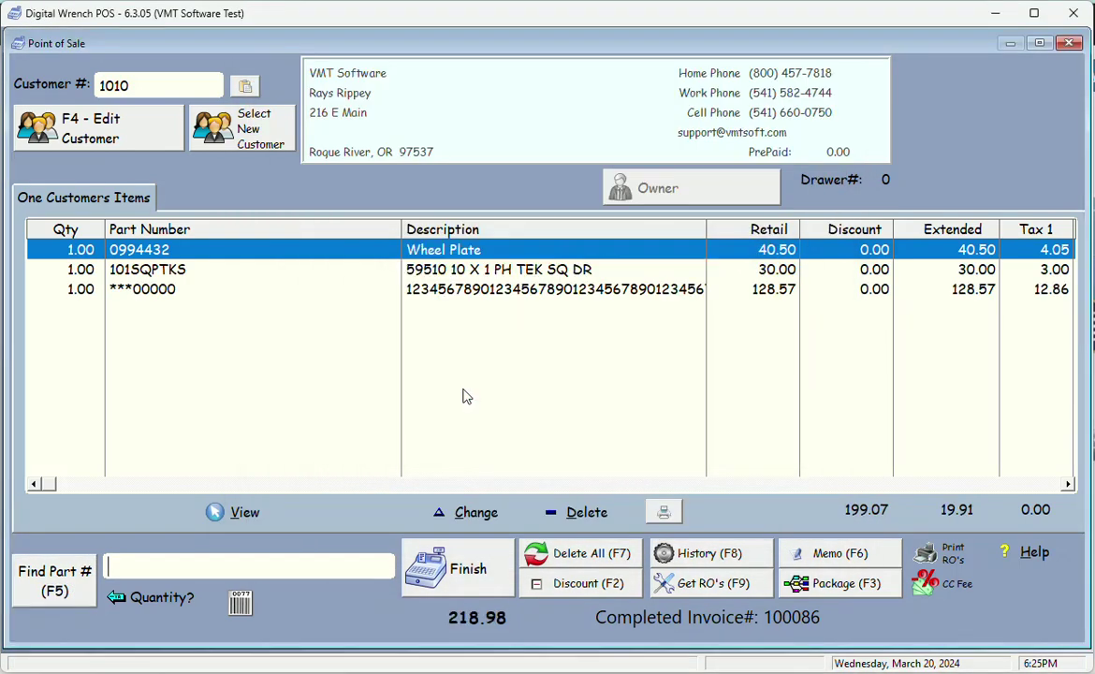
Preview the Parts Pick List for the current sale, look through the page and close it.
click(664, 514)
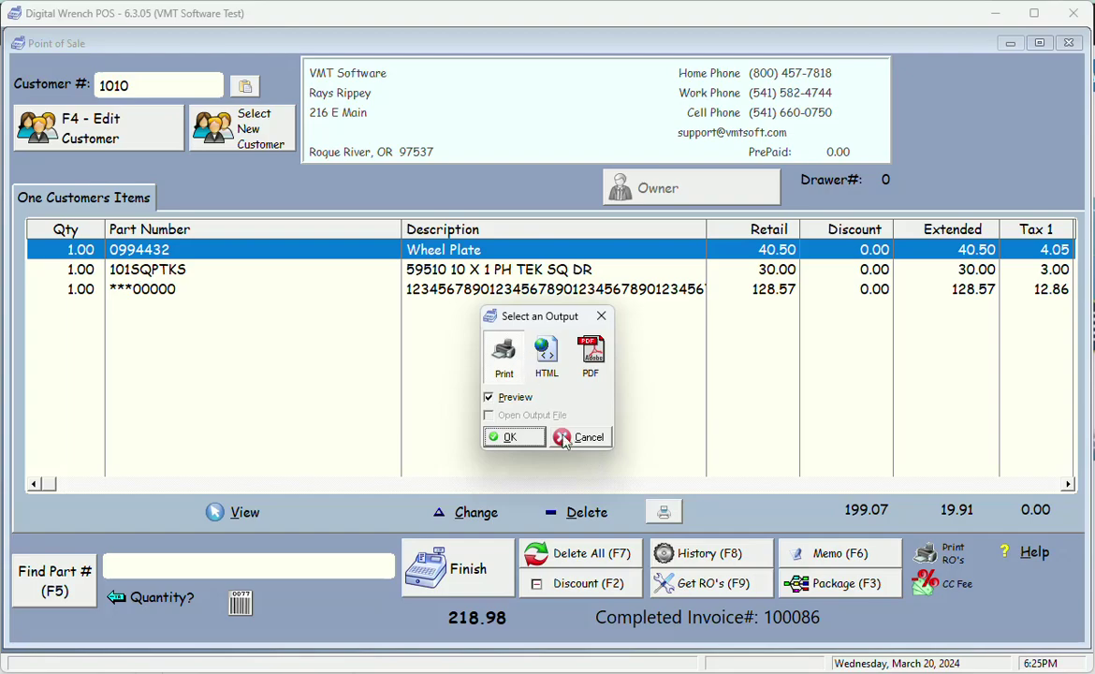
click(506, 437)
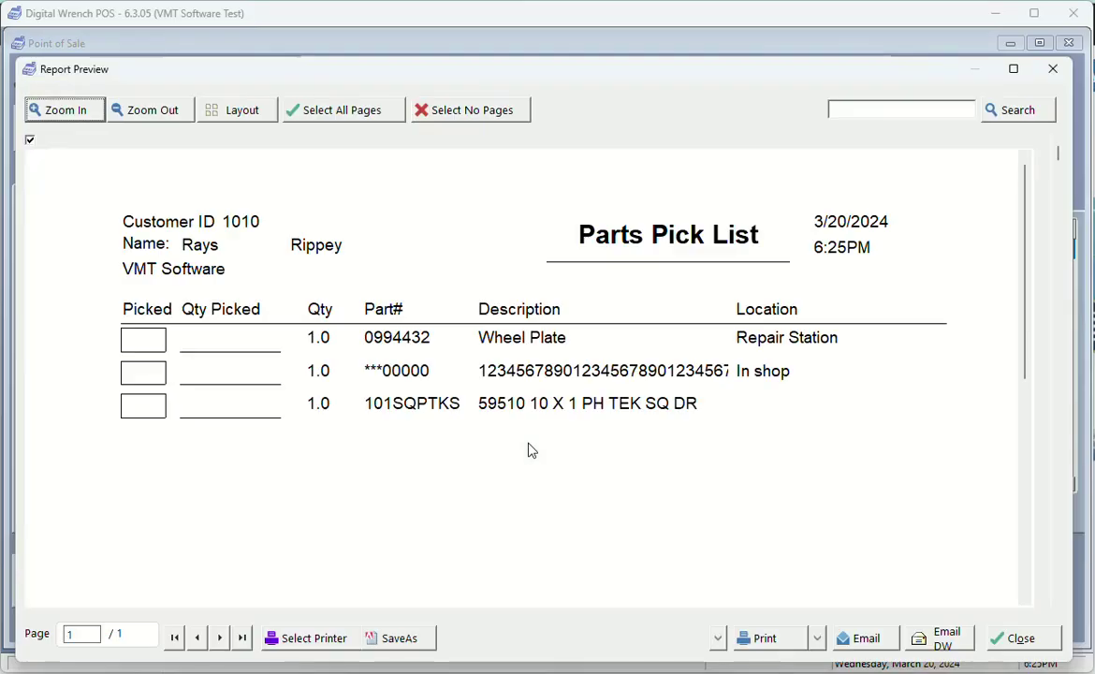
drag(1026, 277, 1034, 374)
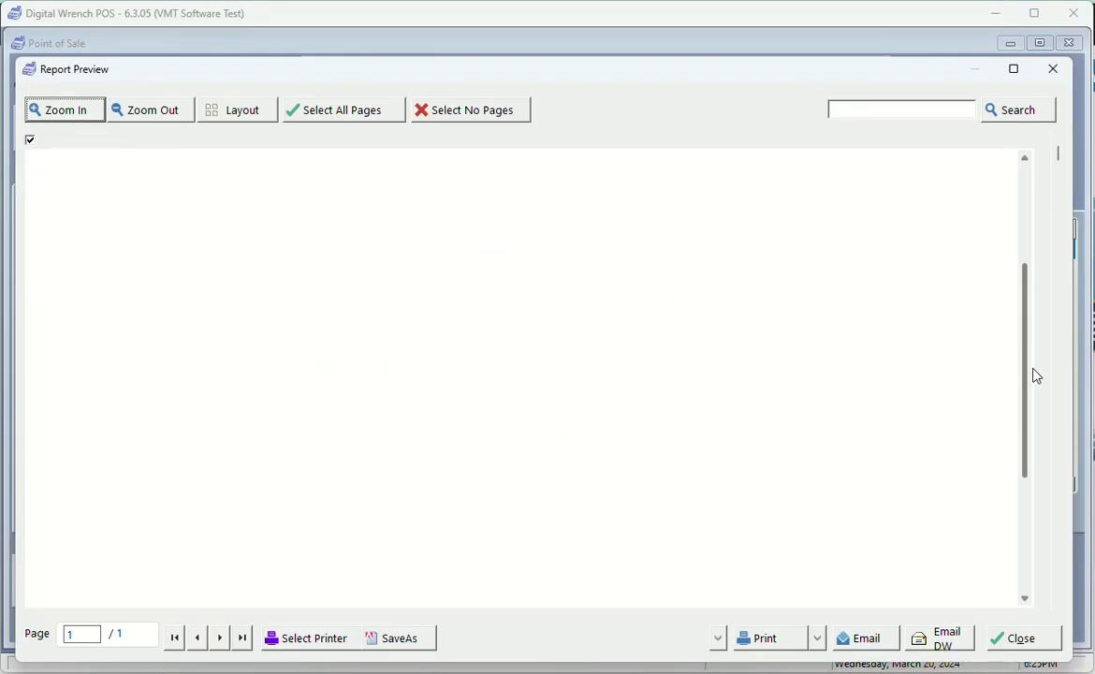
drag(1026, 468, 1017, 293)
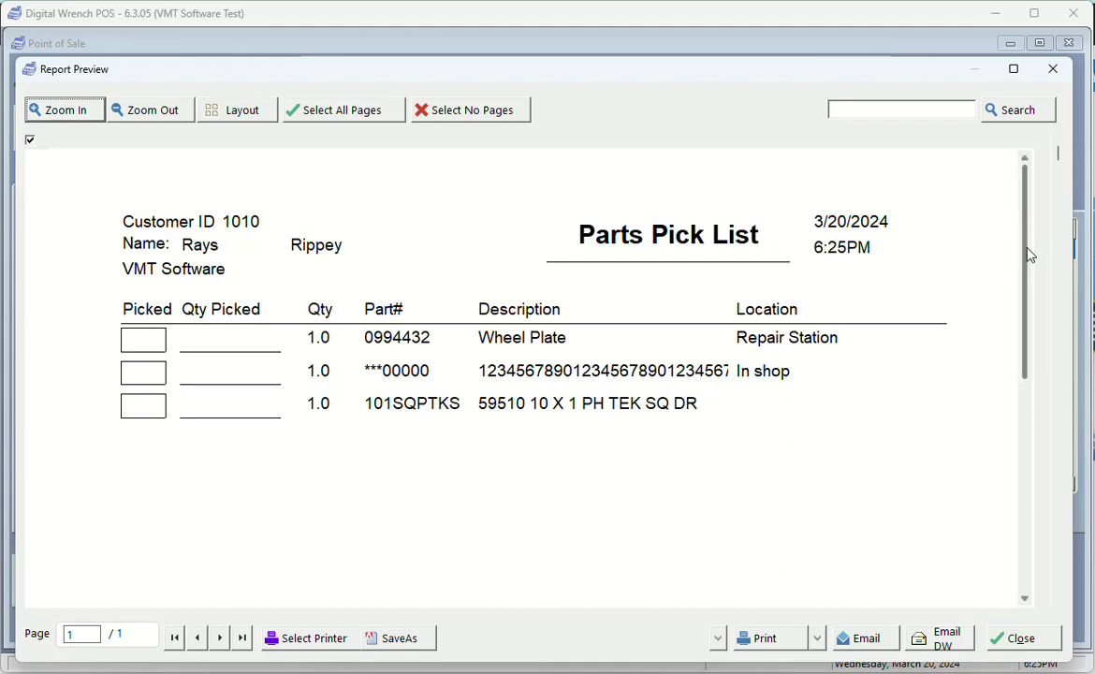
click(1051, 69)
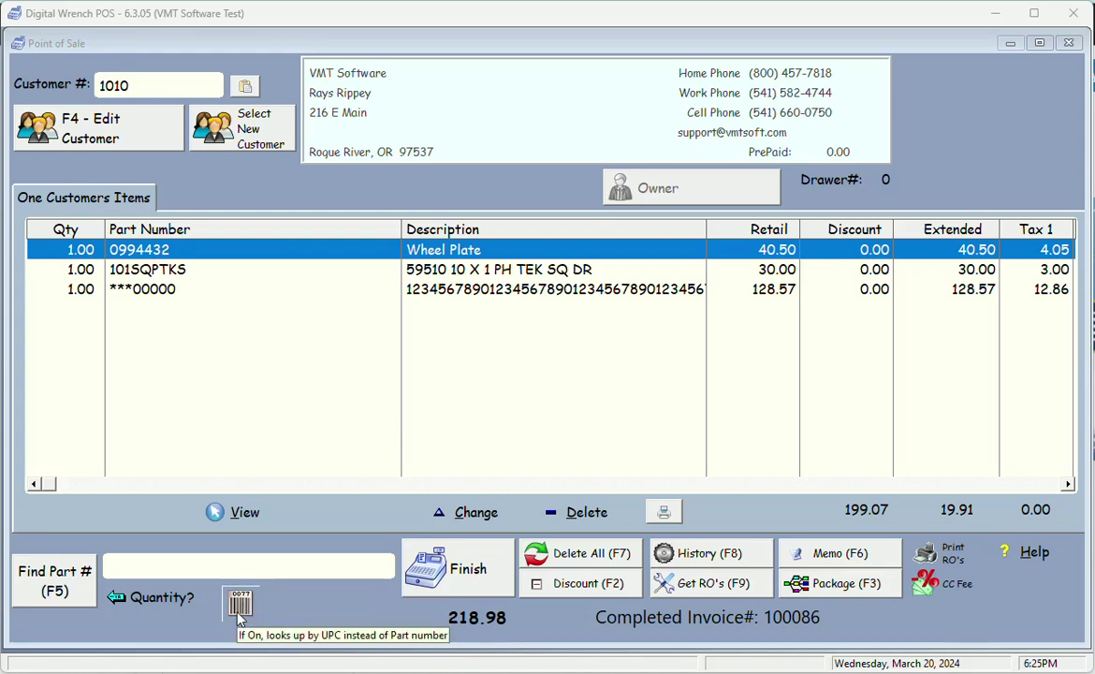
Switch part lookup to UPC instead of part number and activate the part entry field.
click(239, 604)
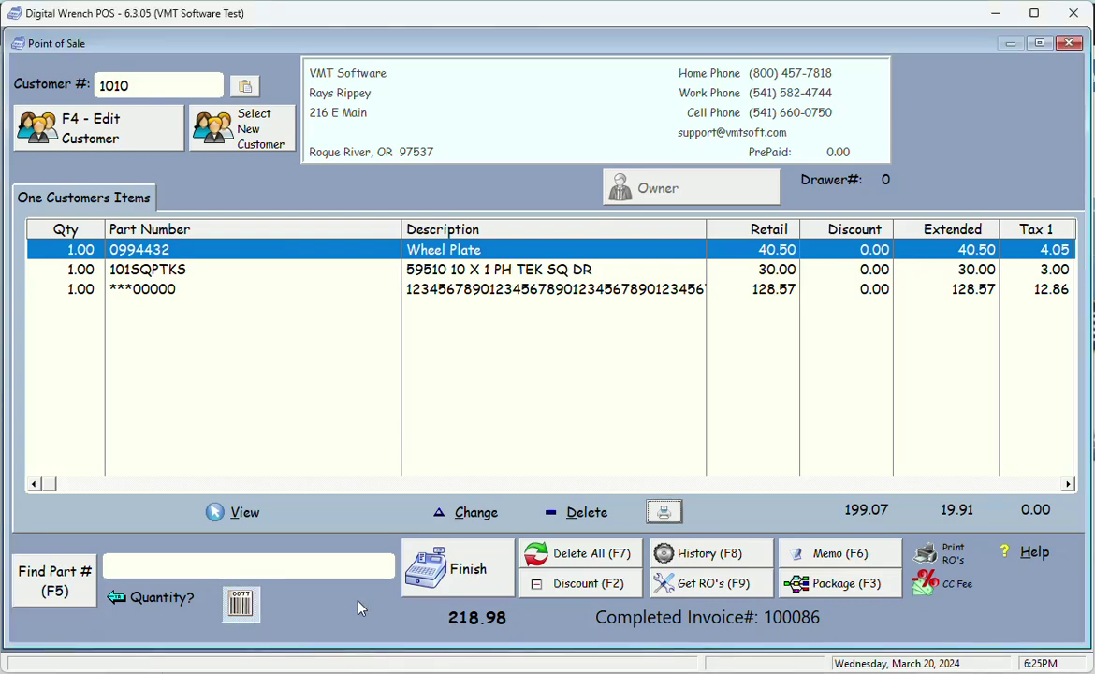
click(303, 567)
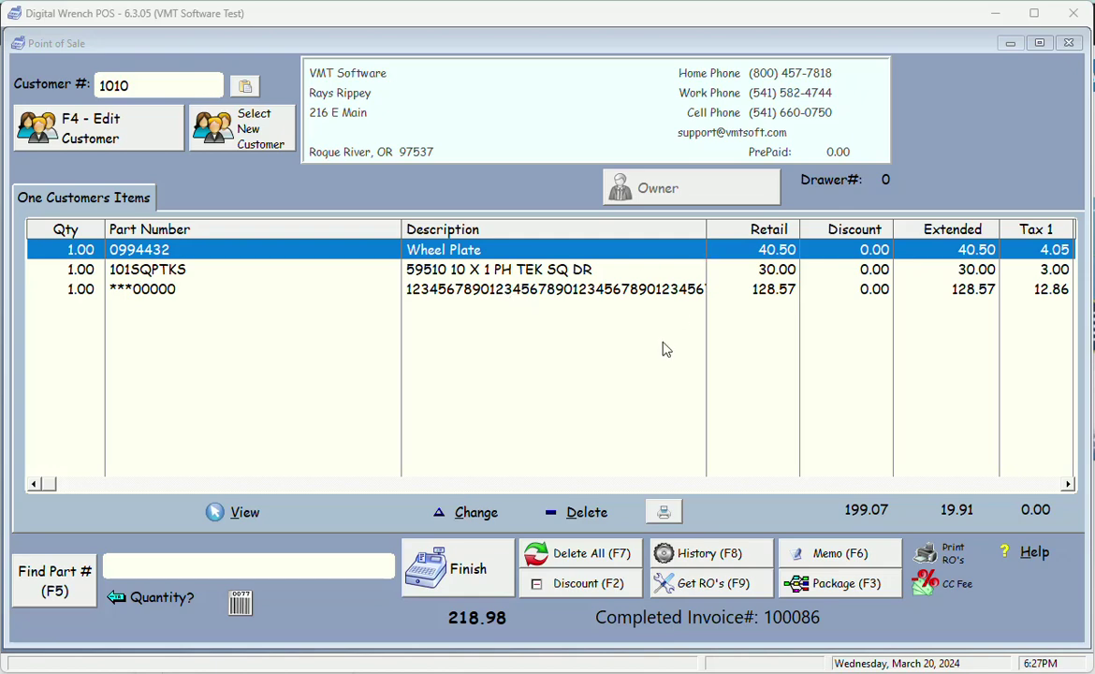
Leave the sale, browse all POS items, copy the customer number from the Wheel Plate item and close the list.
click(1068, 45)
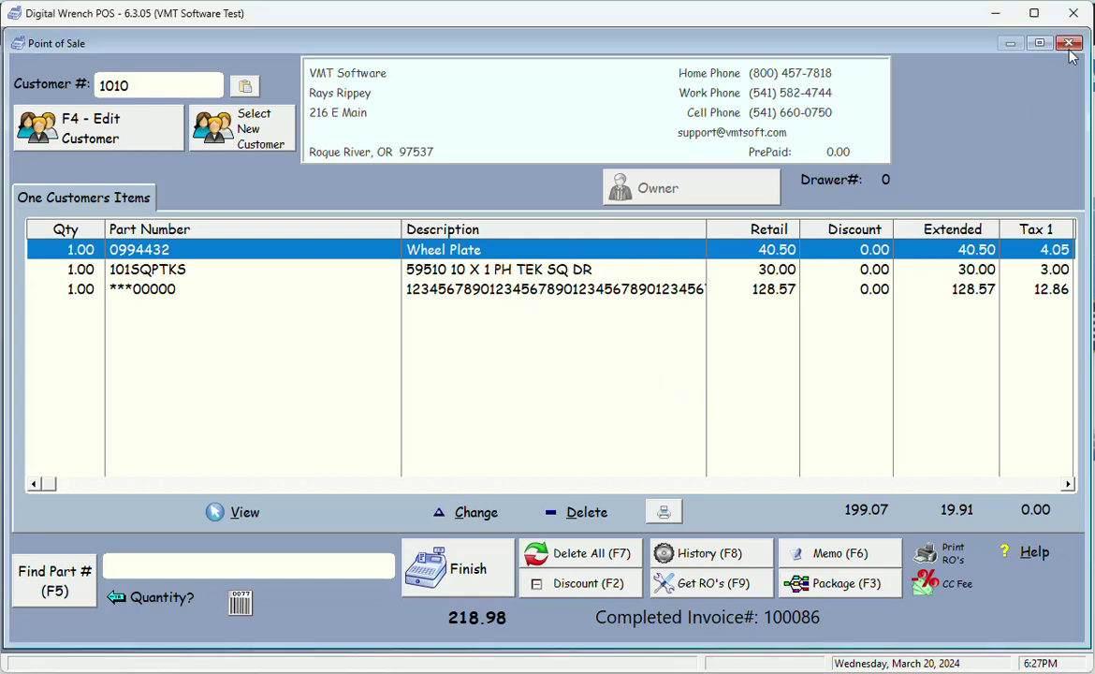
click(143, 37)
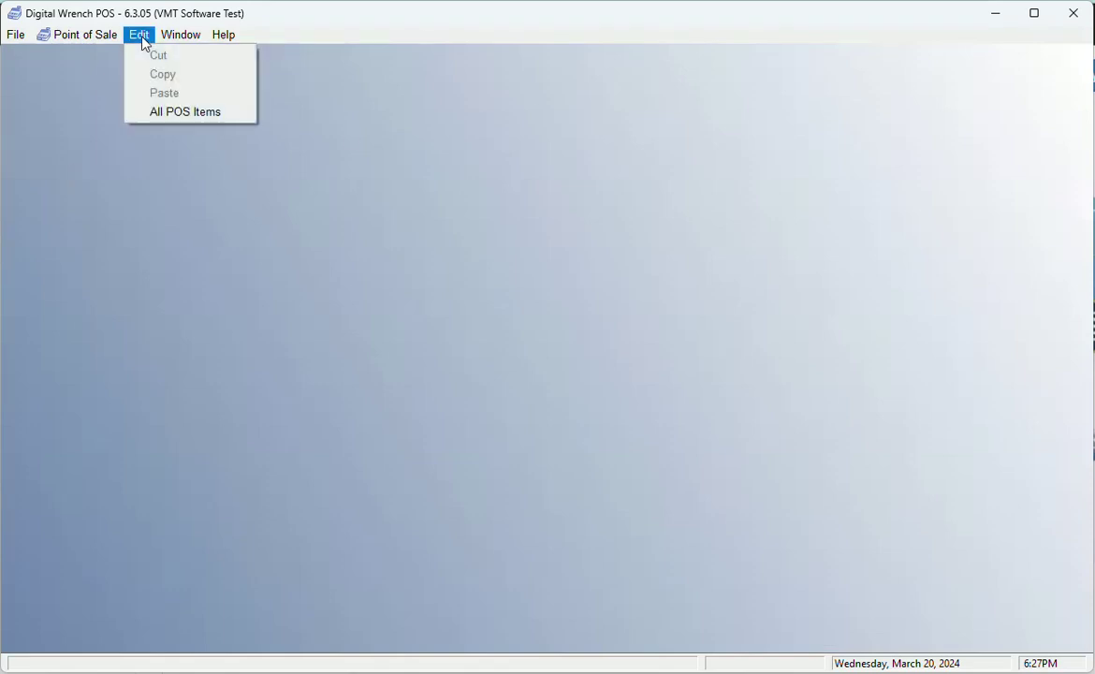
click(151, 117)
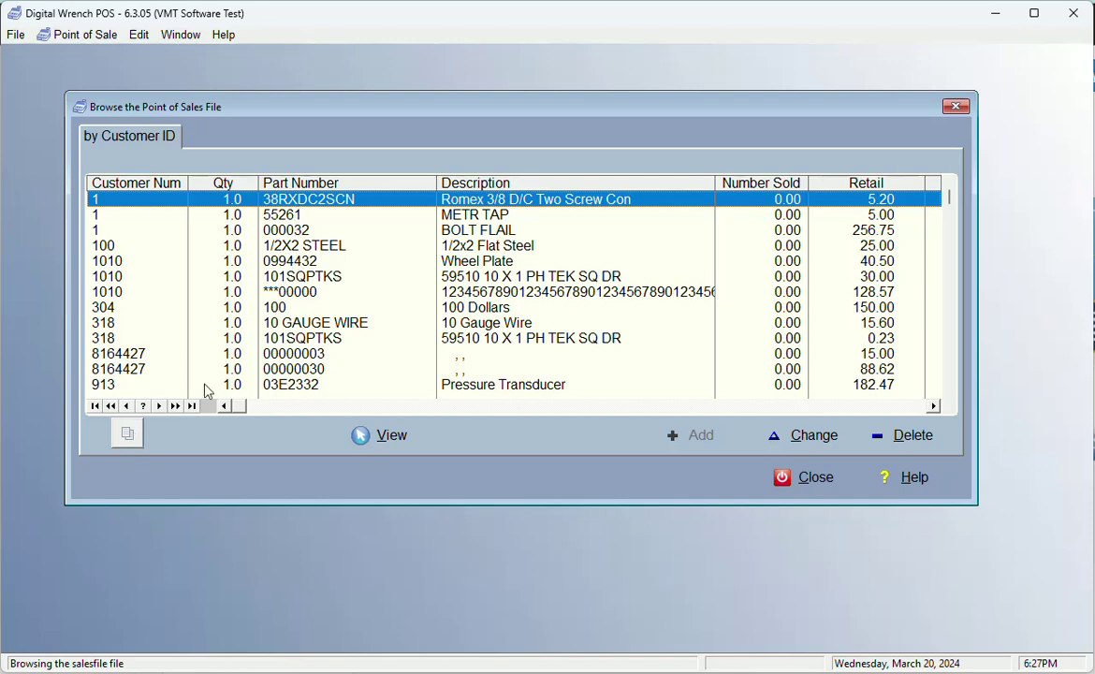
click(257, 259)
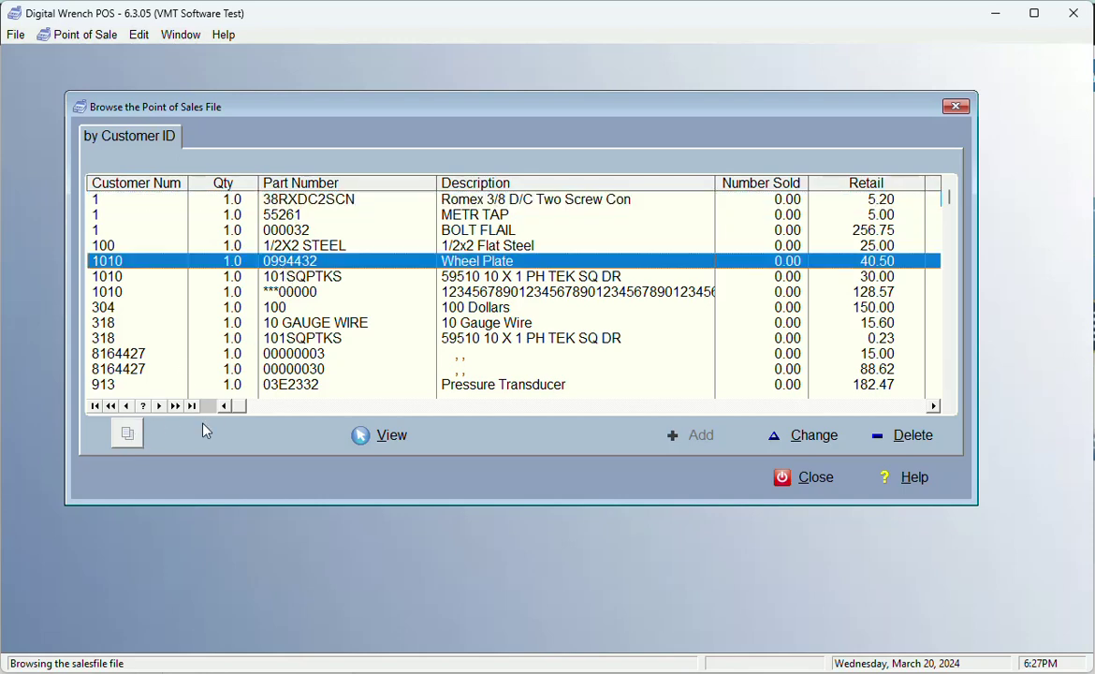
click(128, 435)
key(Escape)
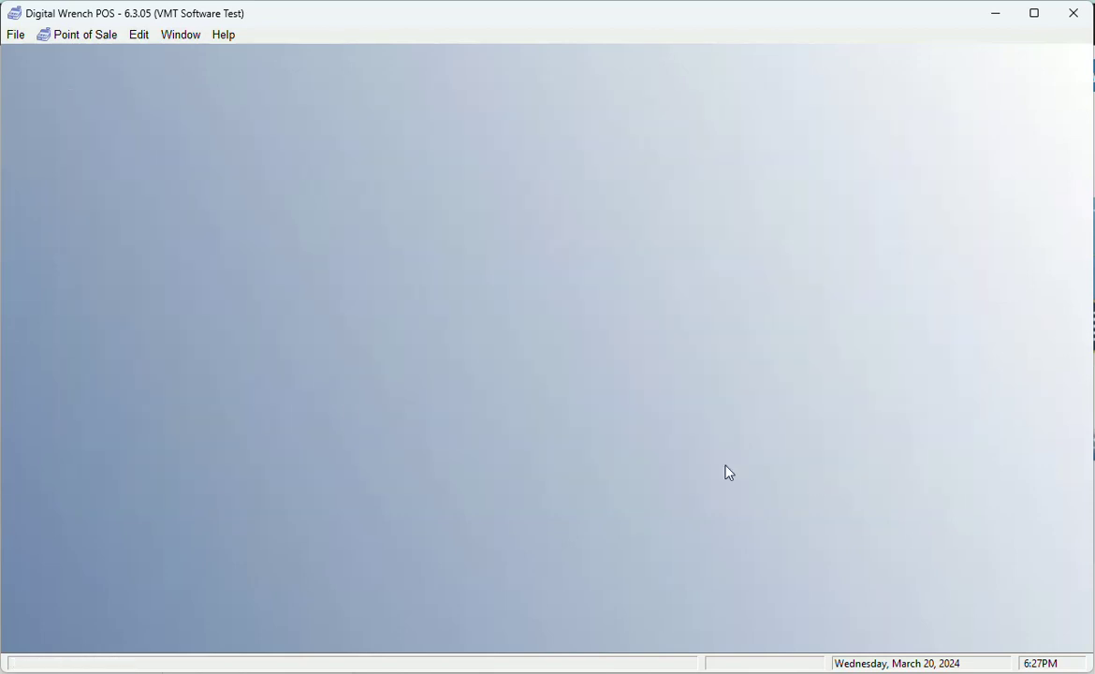
Reopen the point of sale with the copied customer number and delete all items from that sale.
click(82, 35)
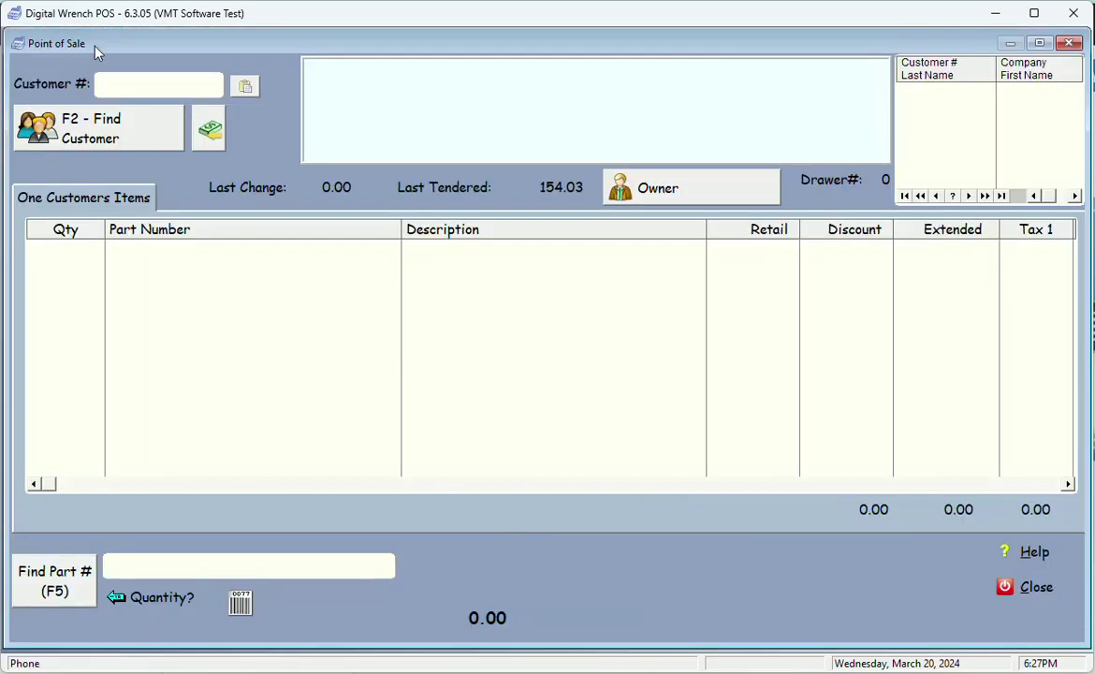
click(244, 87)
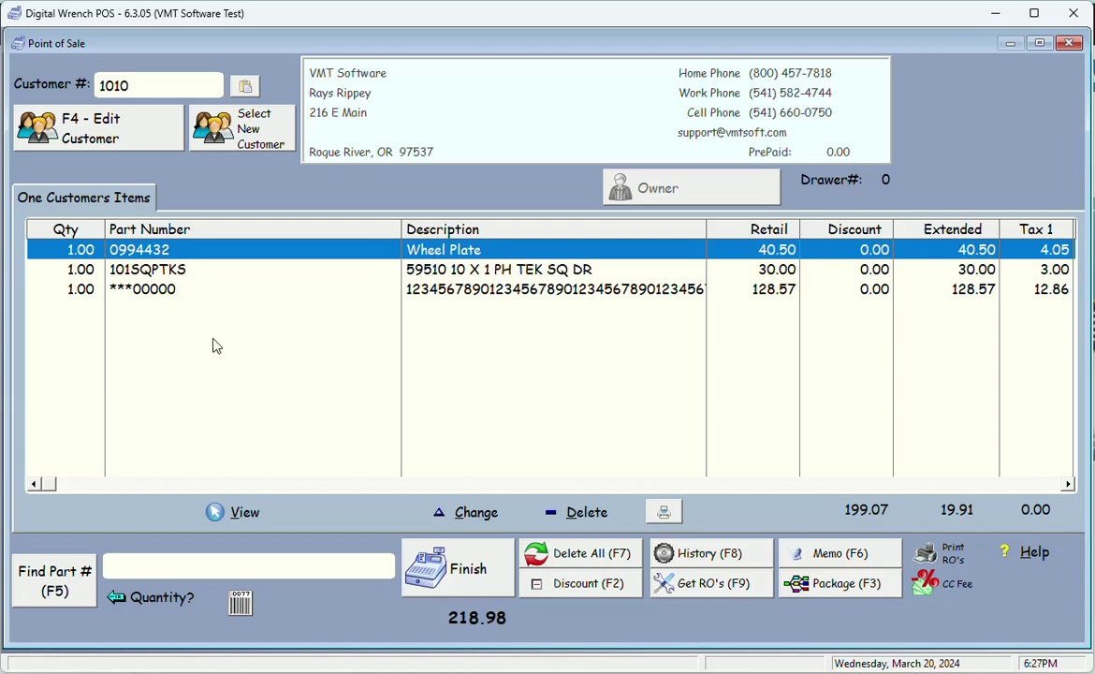
click(573, 561)
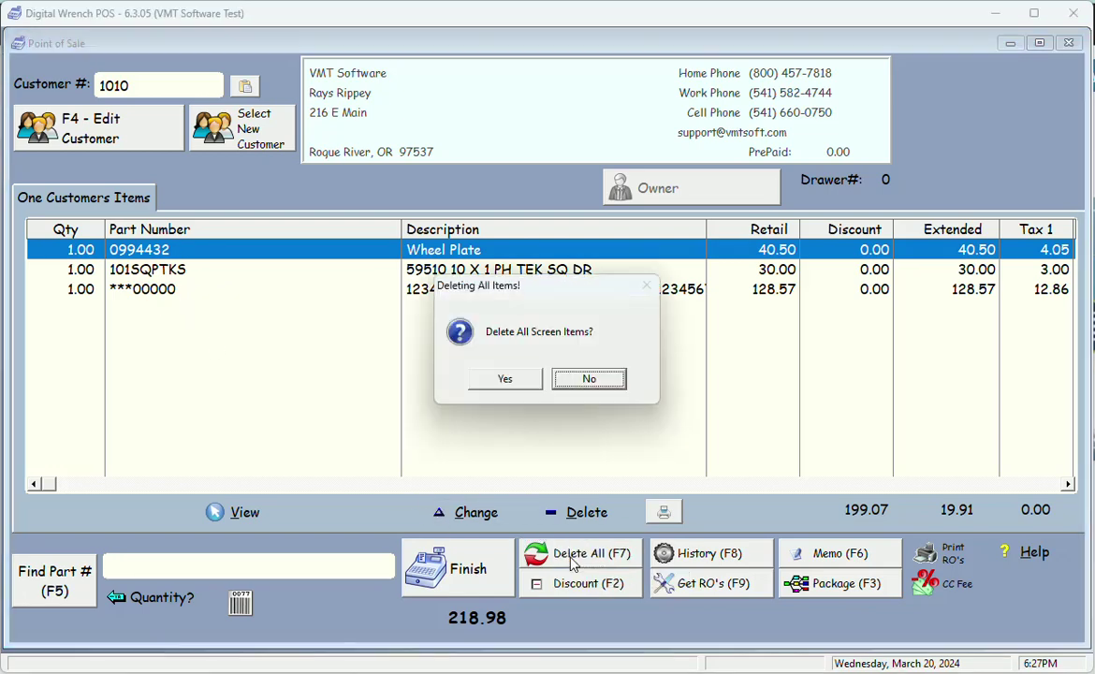
click(504, 378)
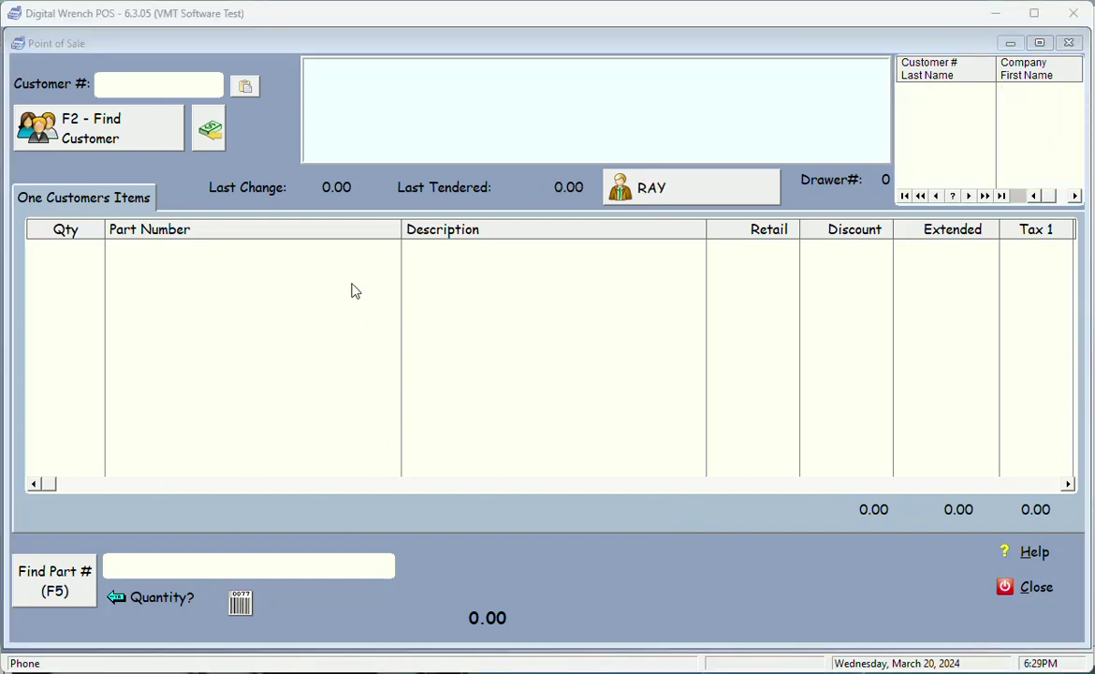
Change the point-of-sale clerk by entering another clerk's user name.
click(658, 192)
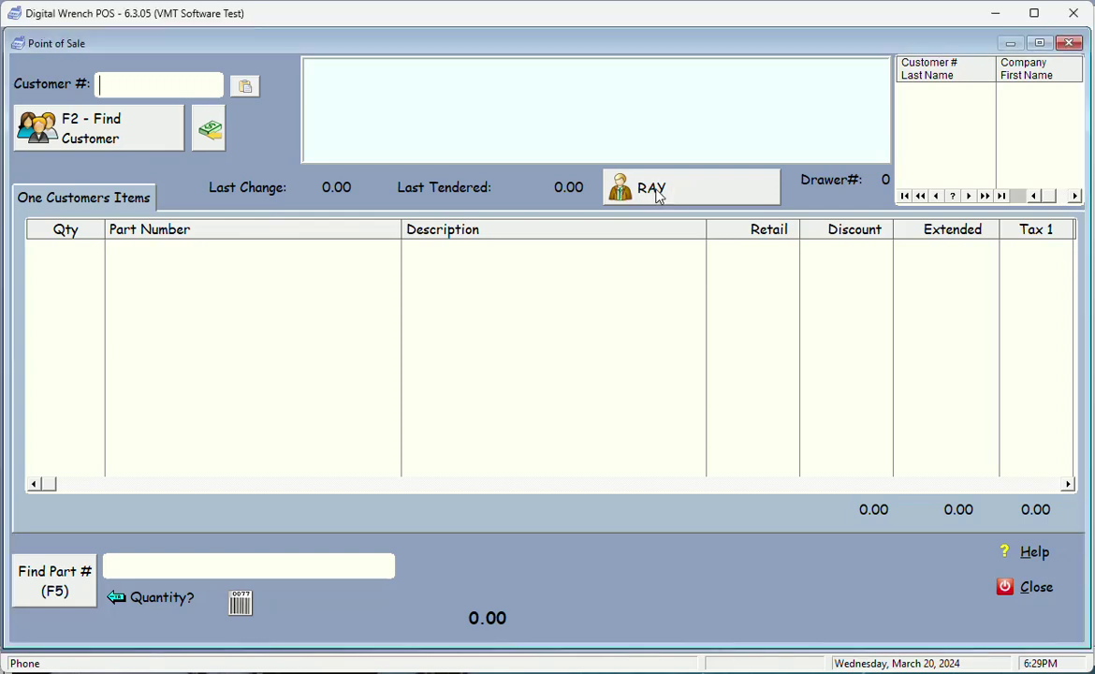
click(658, 192)
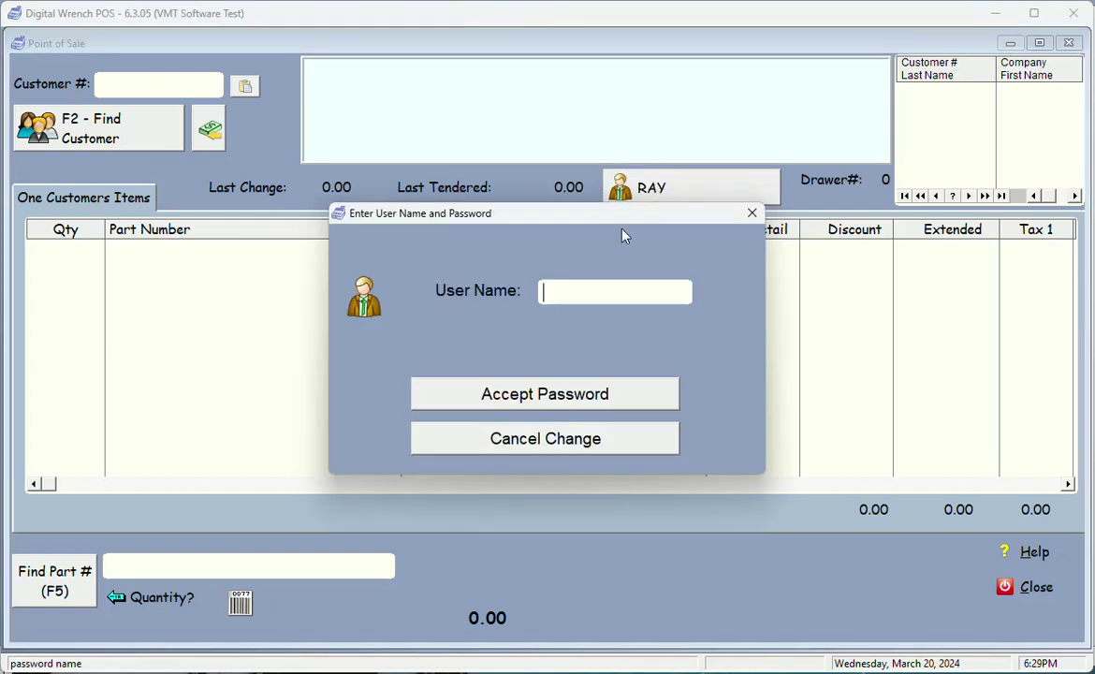
text(DON)
key(Return)
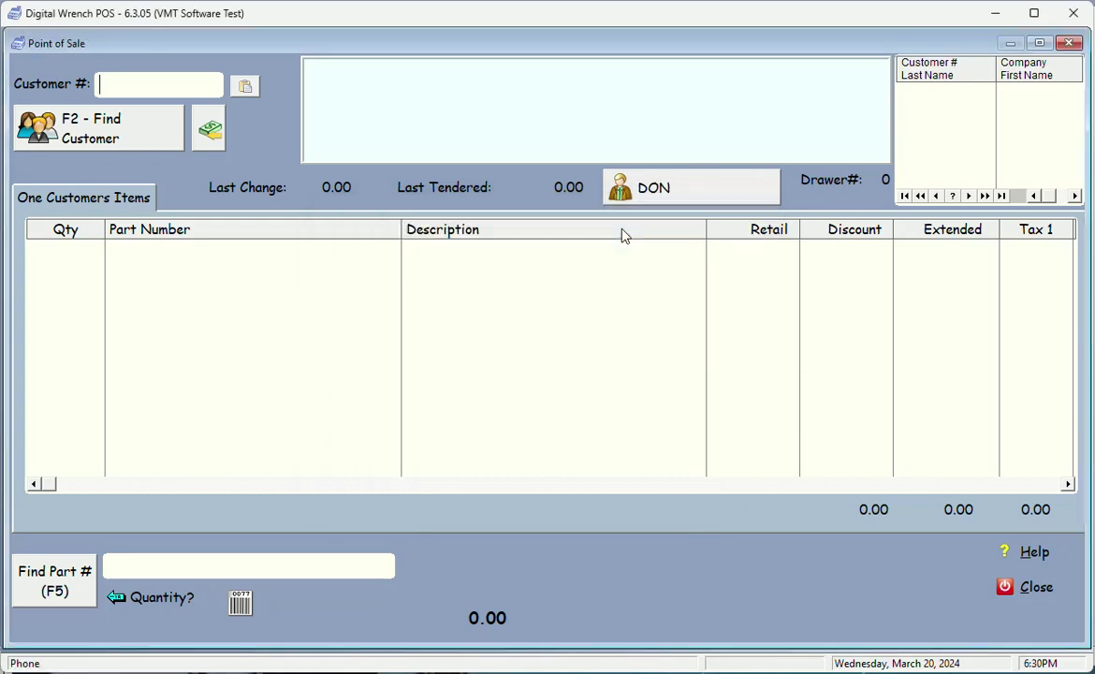